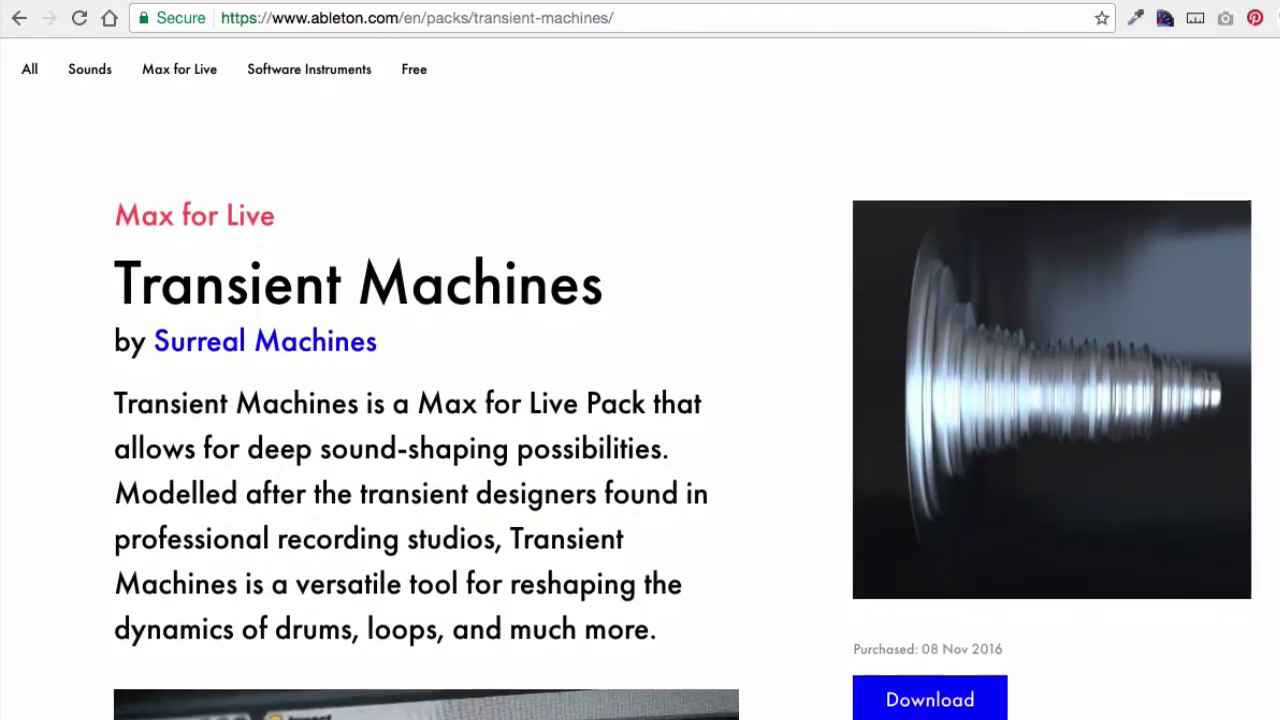
Look over the Transient Machines pack page, including its description, contents, size and requirements.
scroll(640, 387, down, 3)
scroll(640, 387, down, 4)
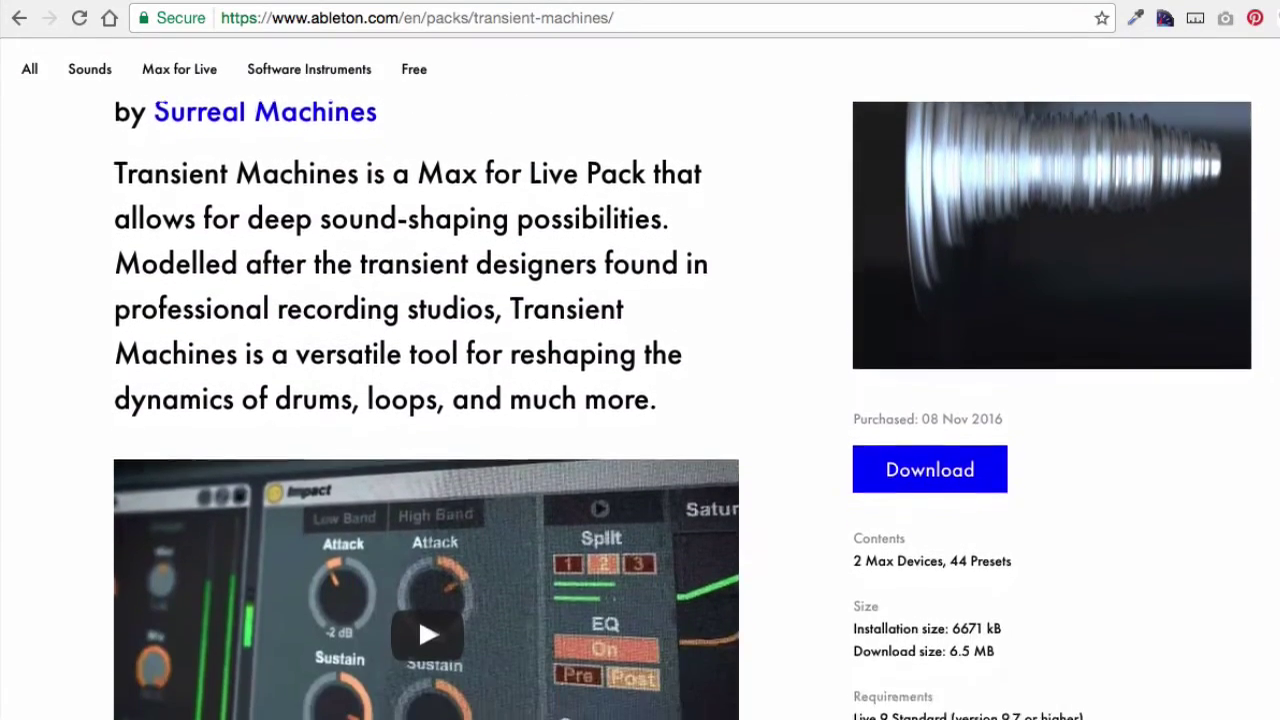
scroll(640, 387, down, 4)
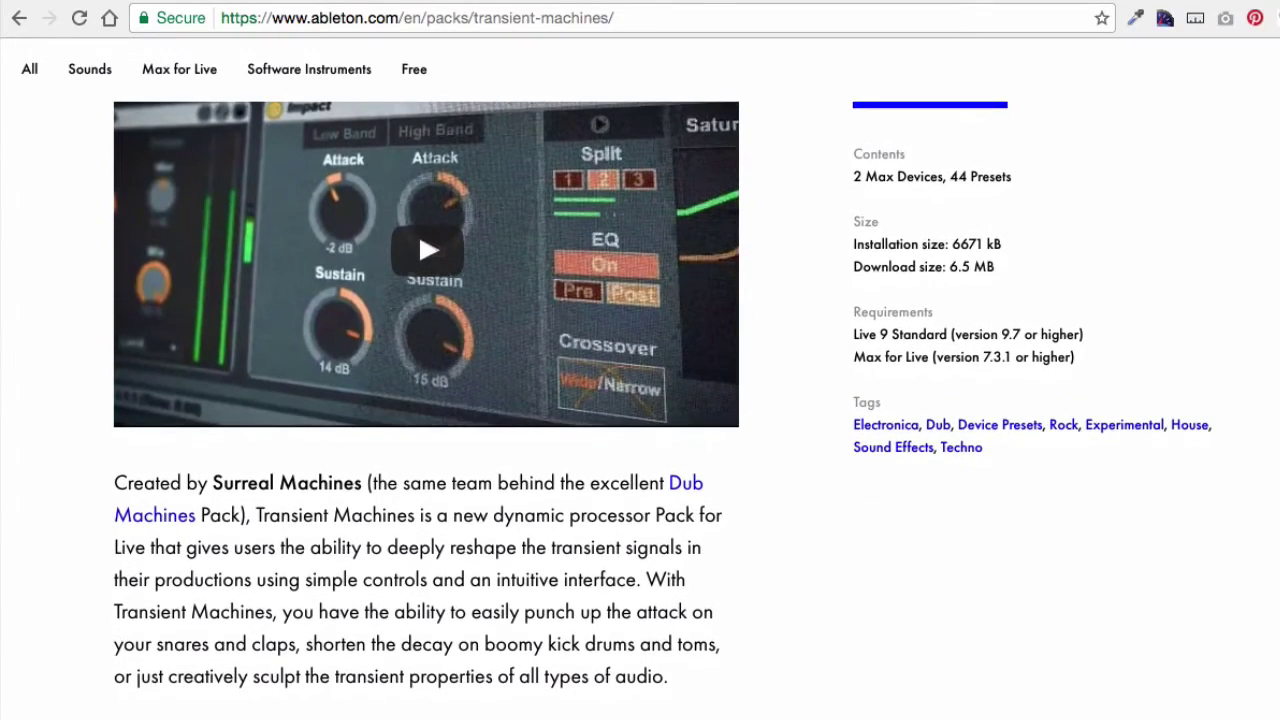
scroll(640, 387, up, 1)
scroll(640, 400, up, 4)
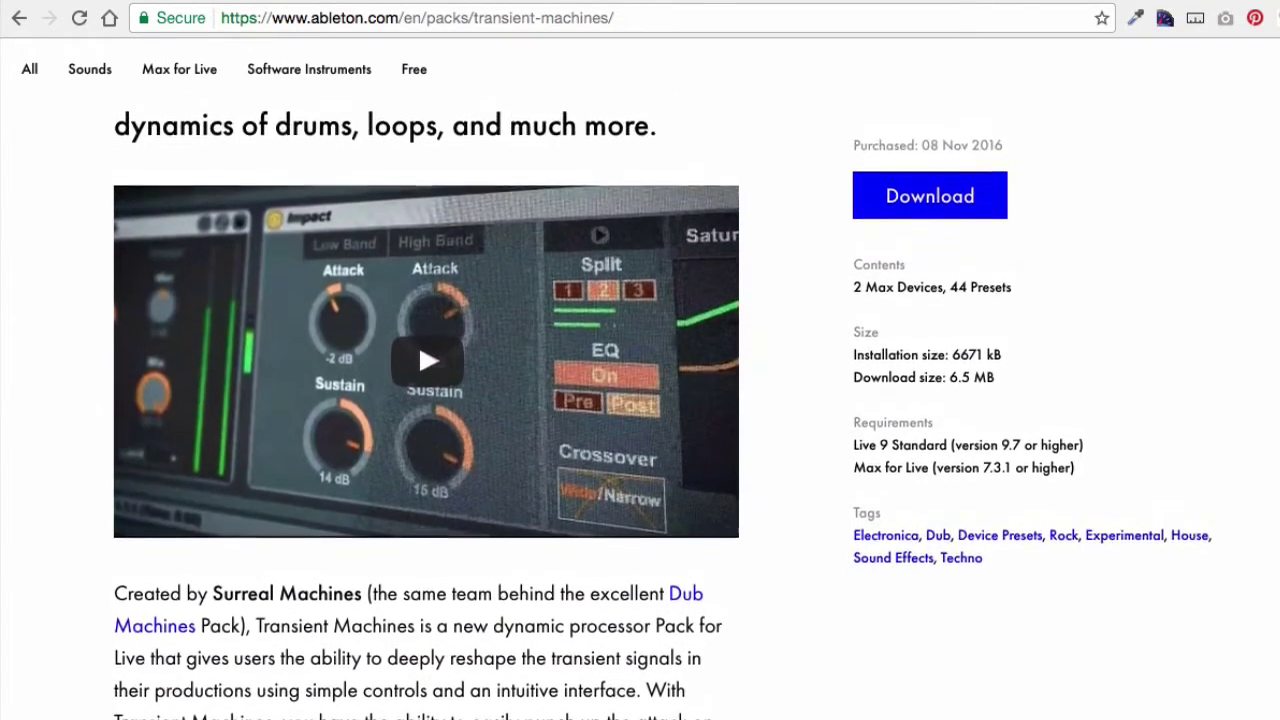
scroll(640, 400, up, 5)
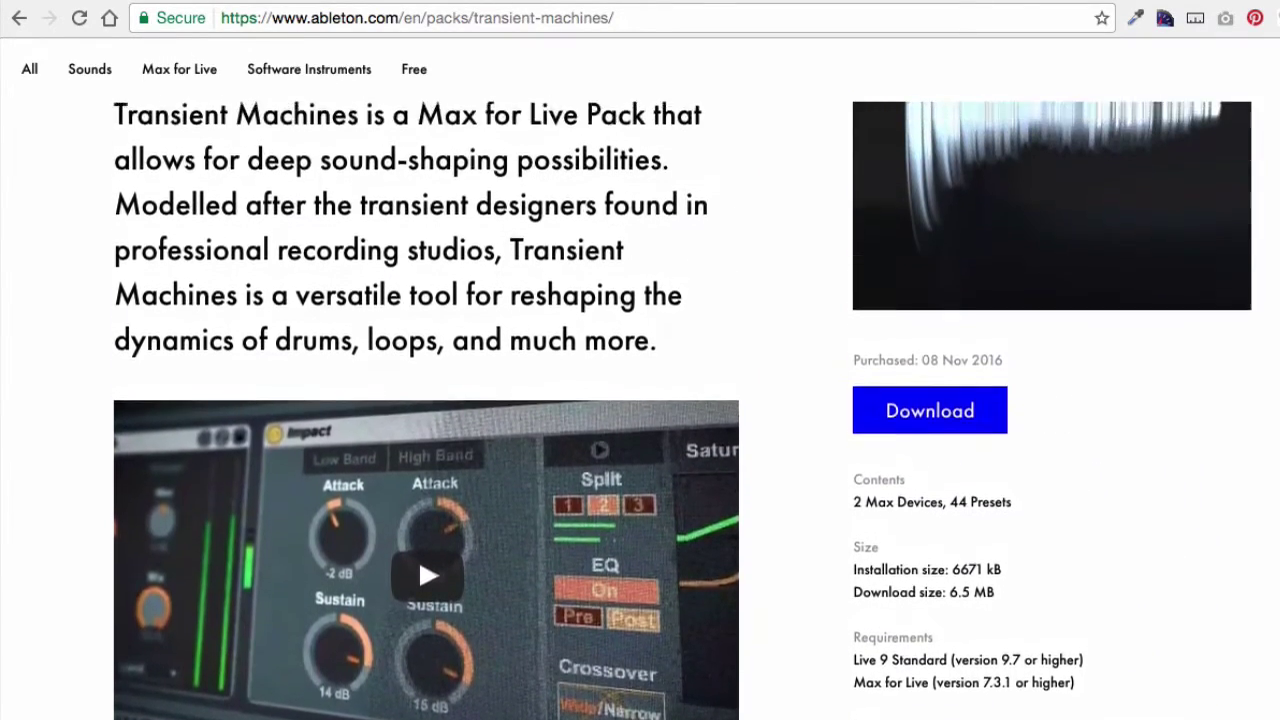
scroll(640, 400, up, 2)
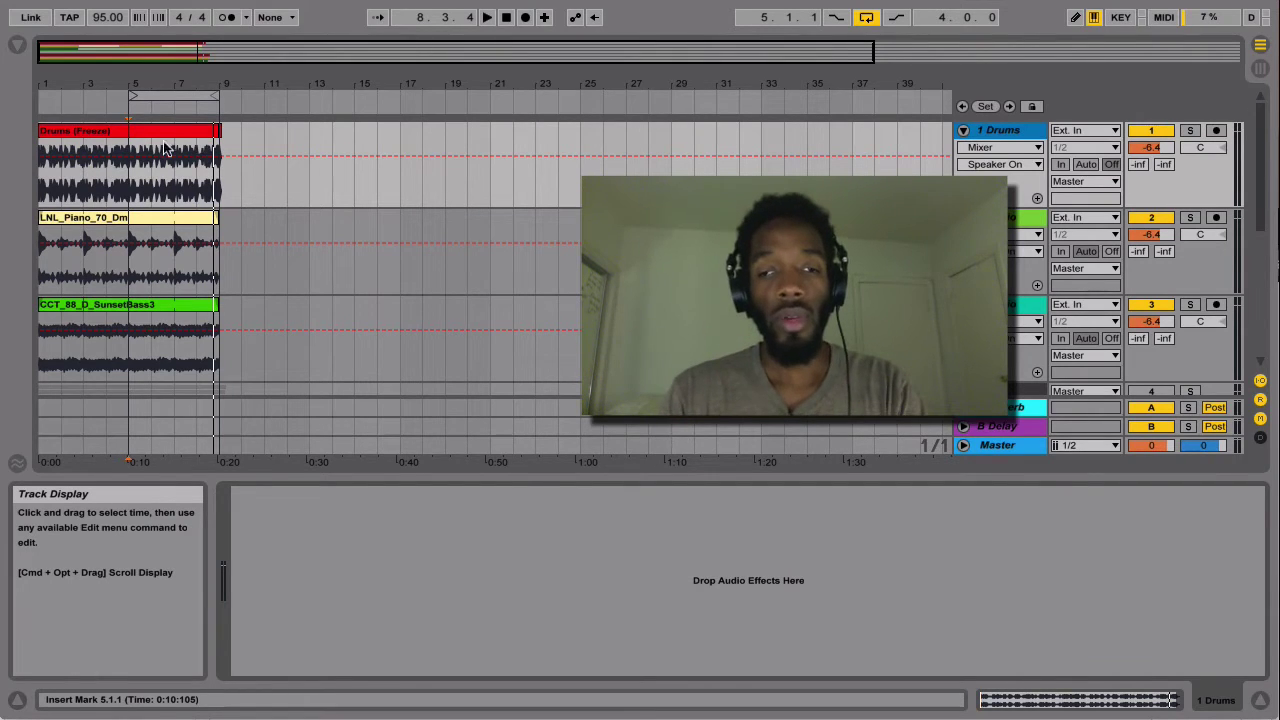
Solo the Drums track and play it from bar 5 to hear the unprocessed sound, ending with playback stopped.
click(129, 195)
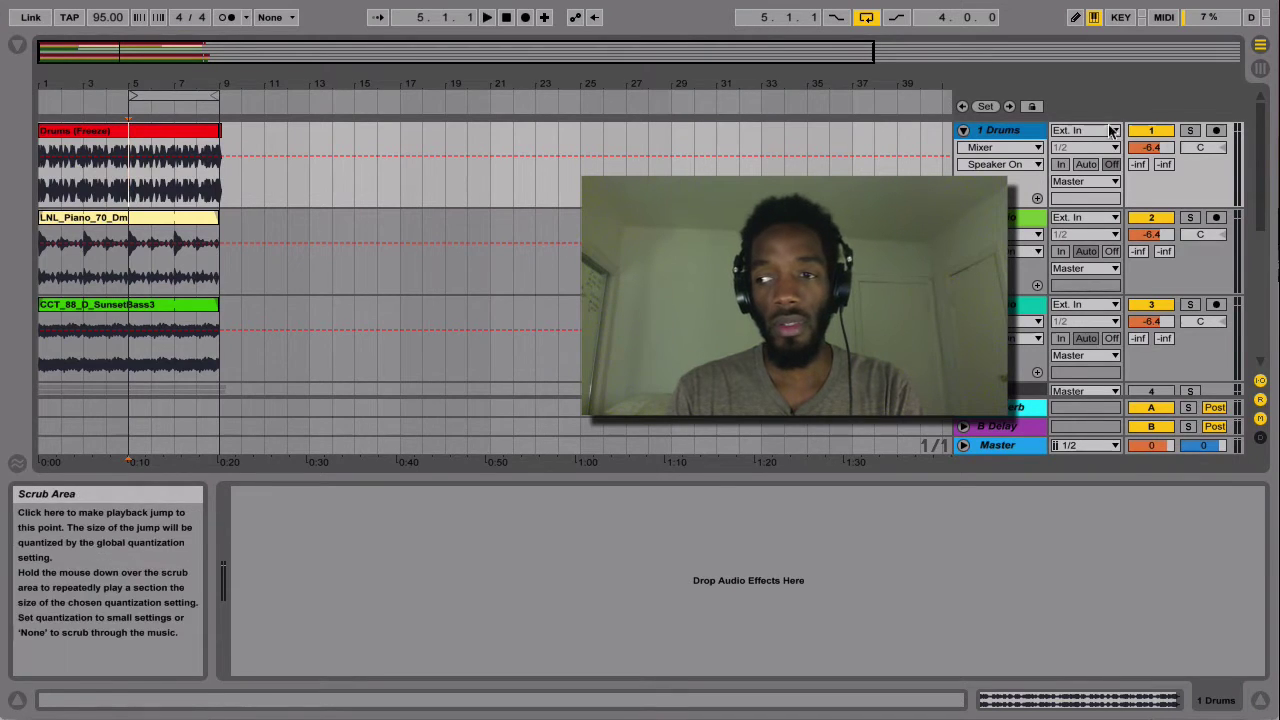
click(1196, 143)
click(1190, 131)
key(space)
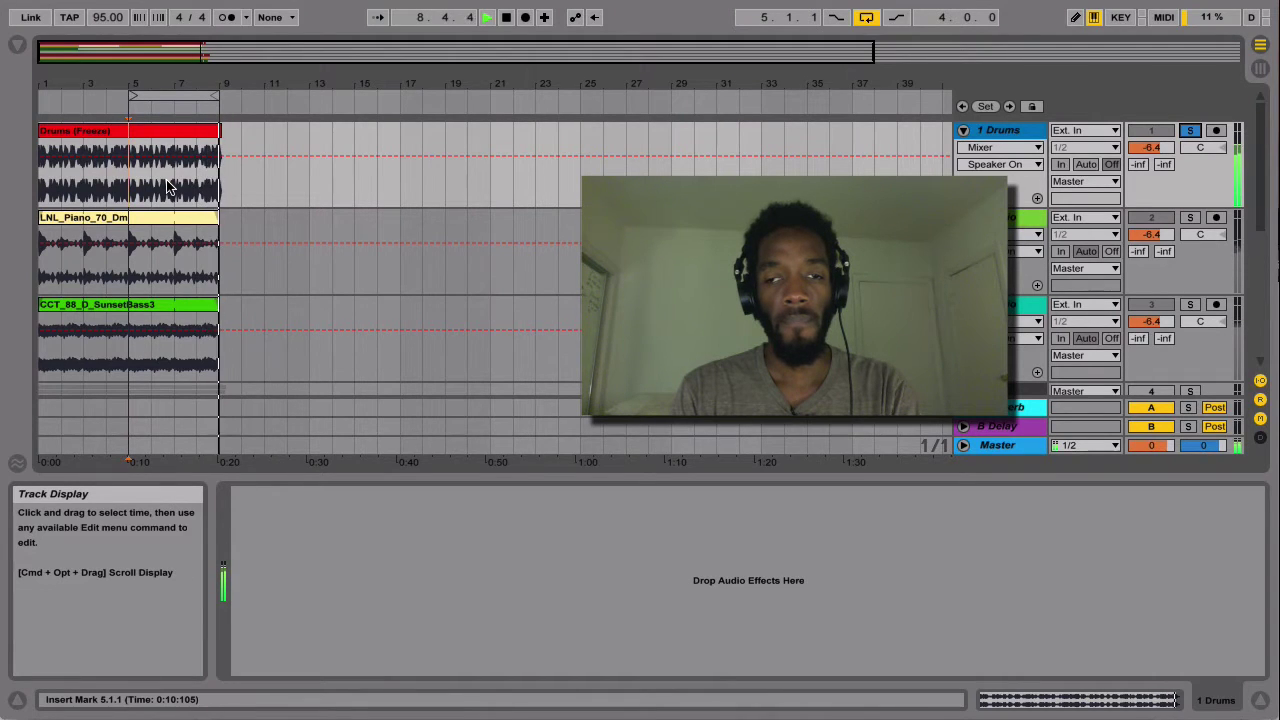
key(space)
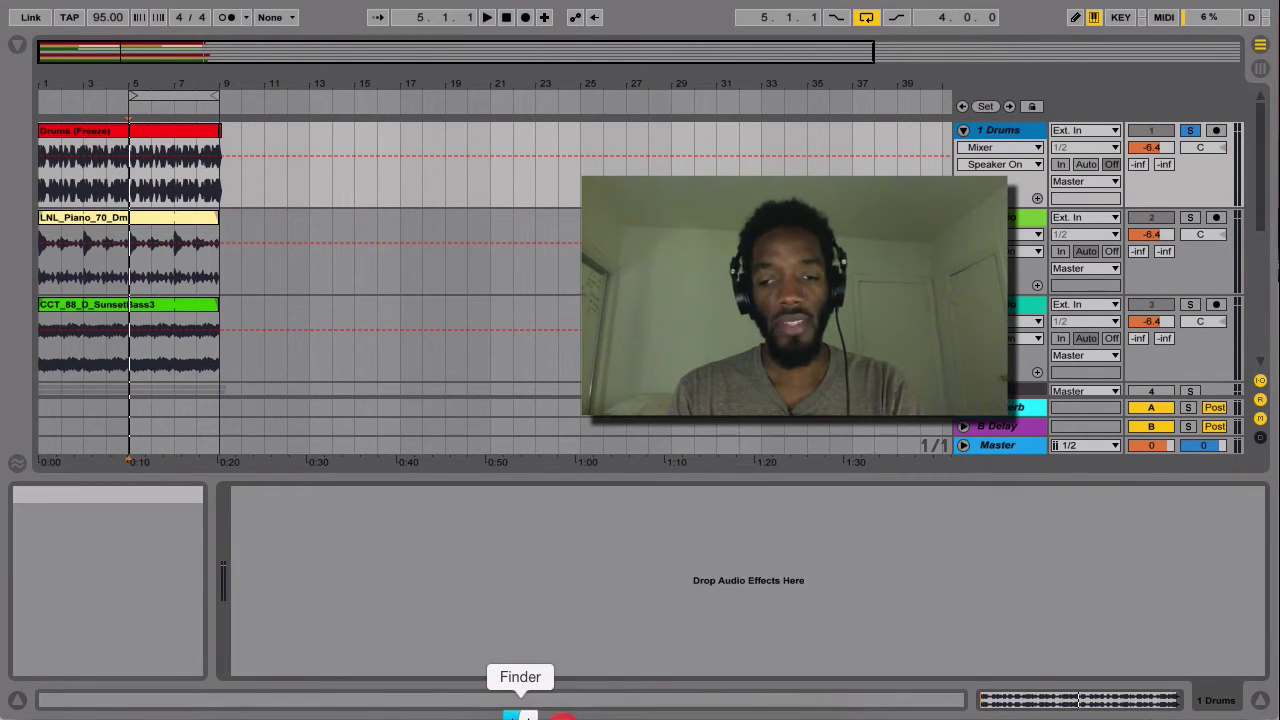
Show the browser and load Impact.amxd from the Transient Machines pack onto the Drums track.
key(super+alt+b)
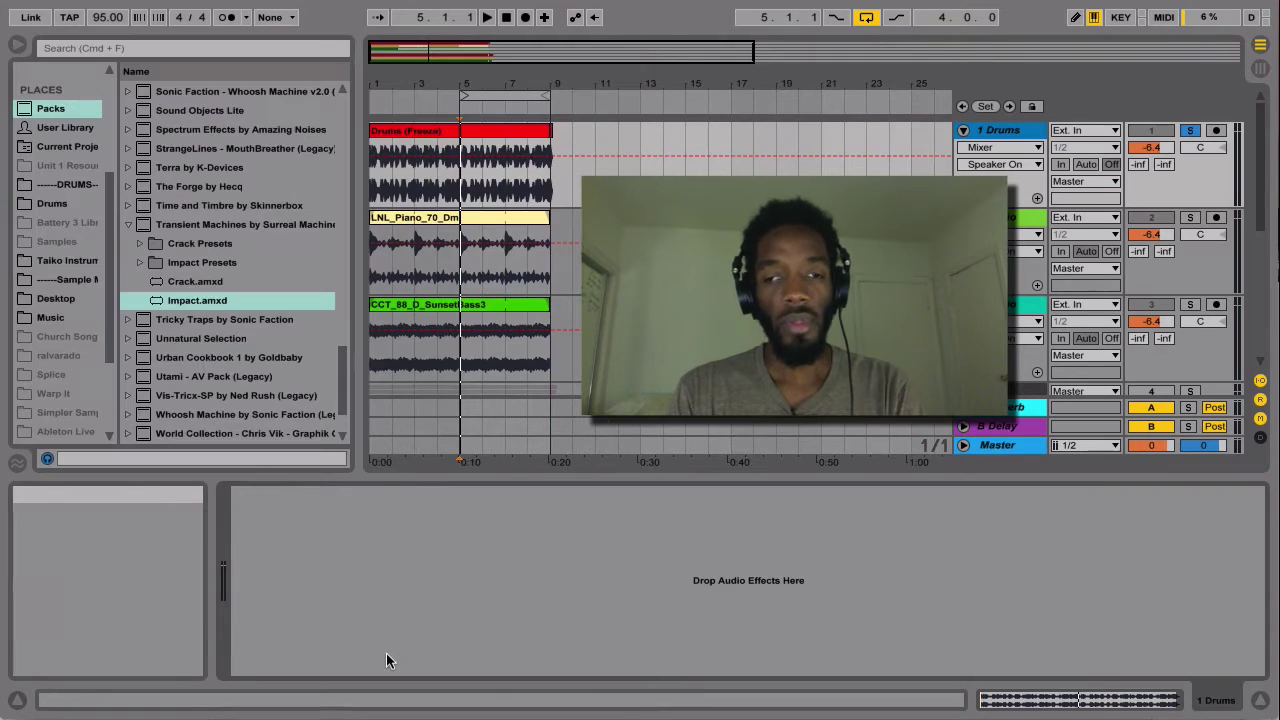
click(149, 229)
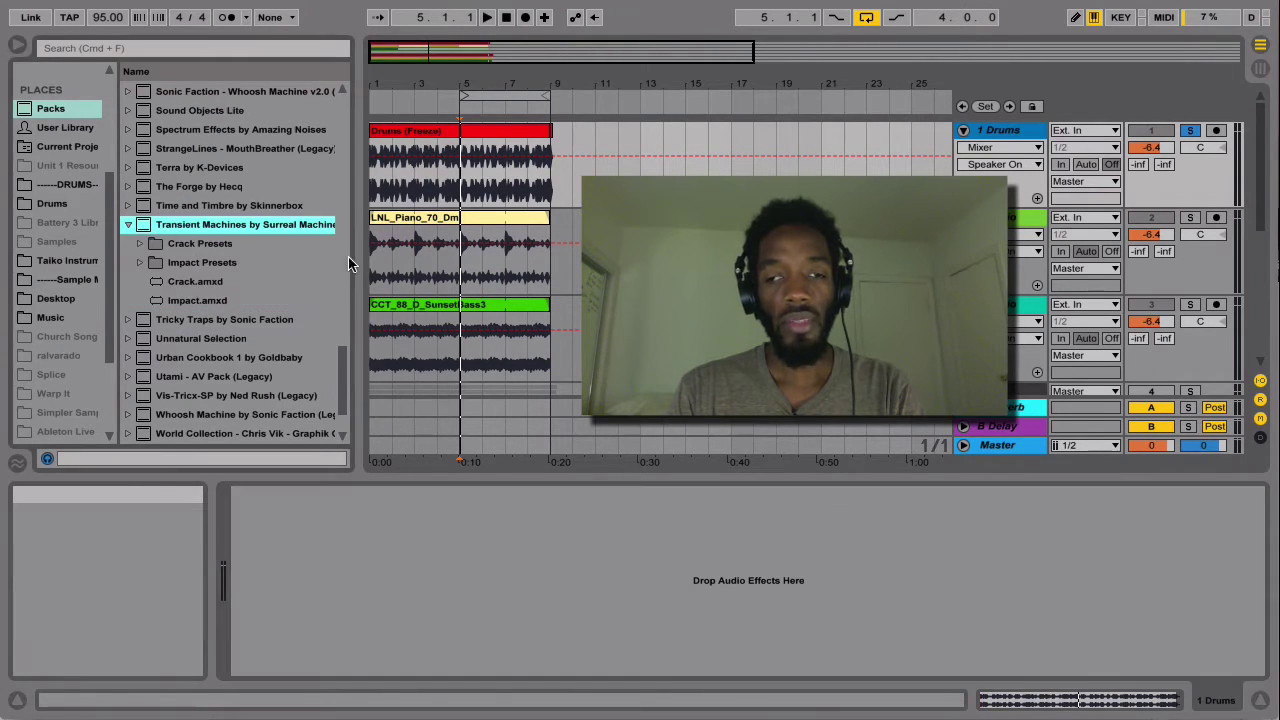
click(156, 300)
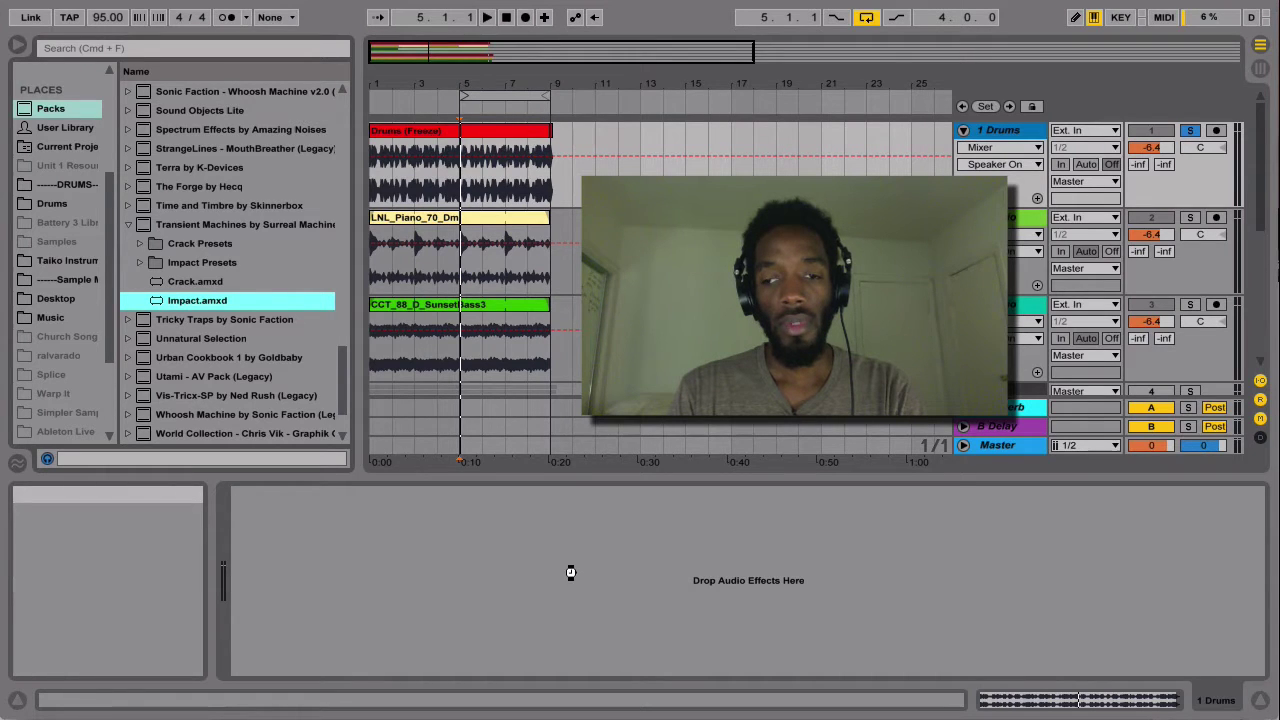
drag(570, 572, 570, 571)
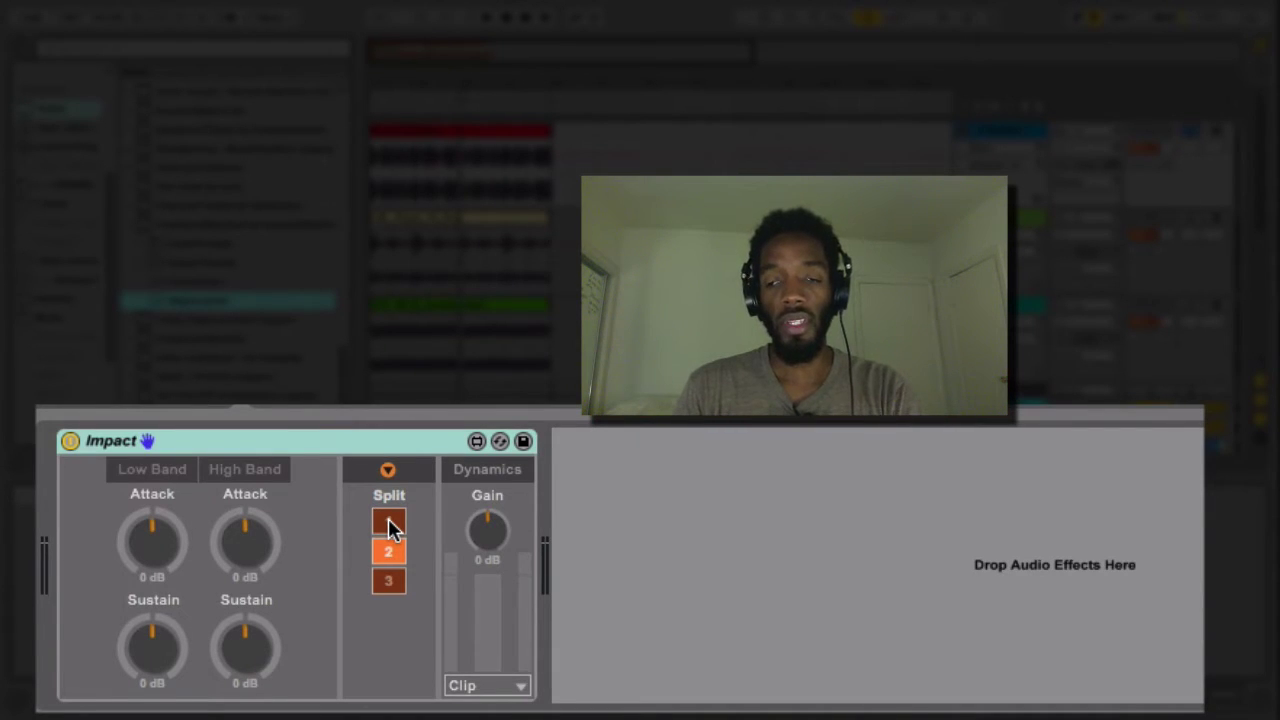
Set Impact's Split to 3 bands and expand the device to show its EQ and saturation section.
click(390, 578)
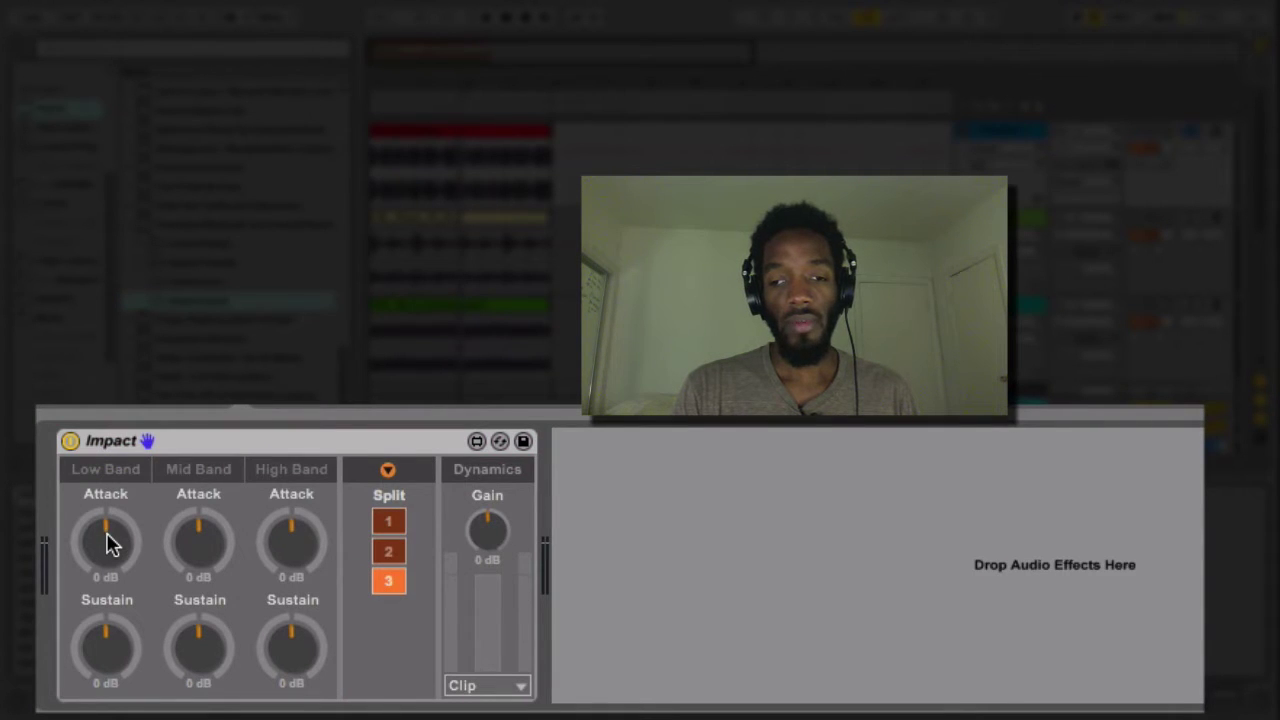
mouse_move(129, 511)
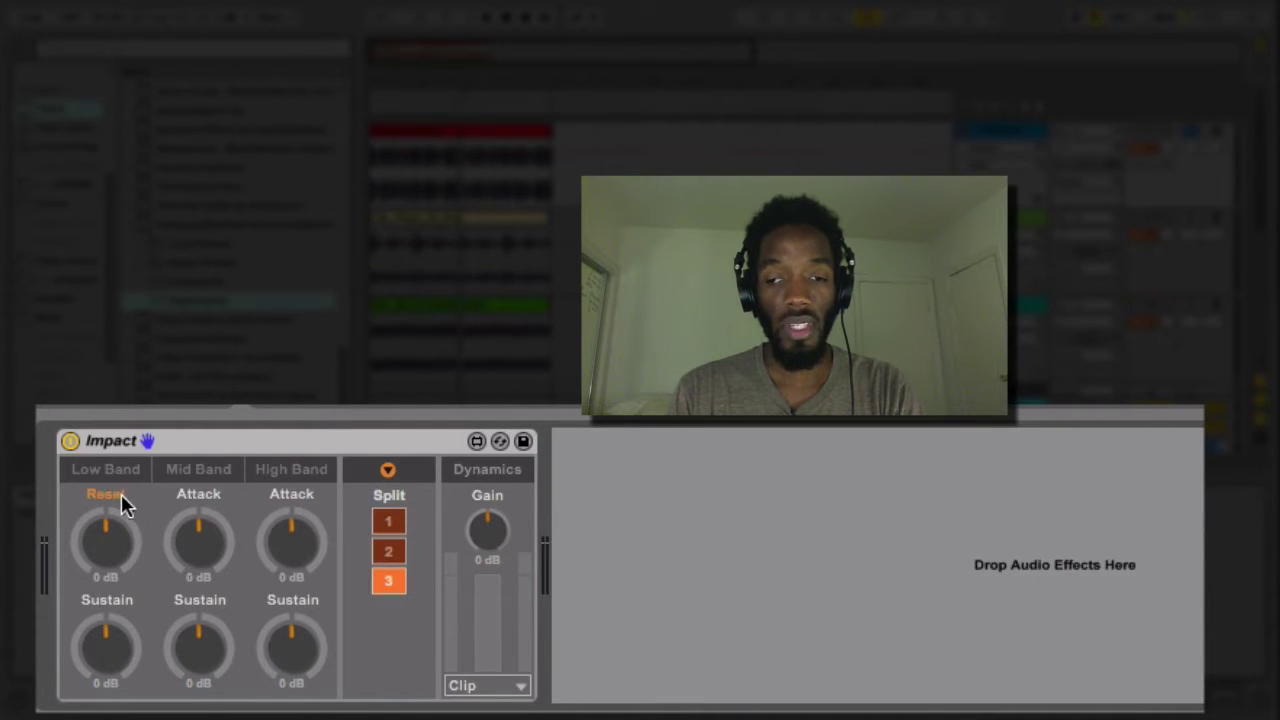
click(388, 470)
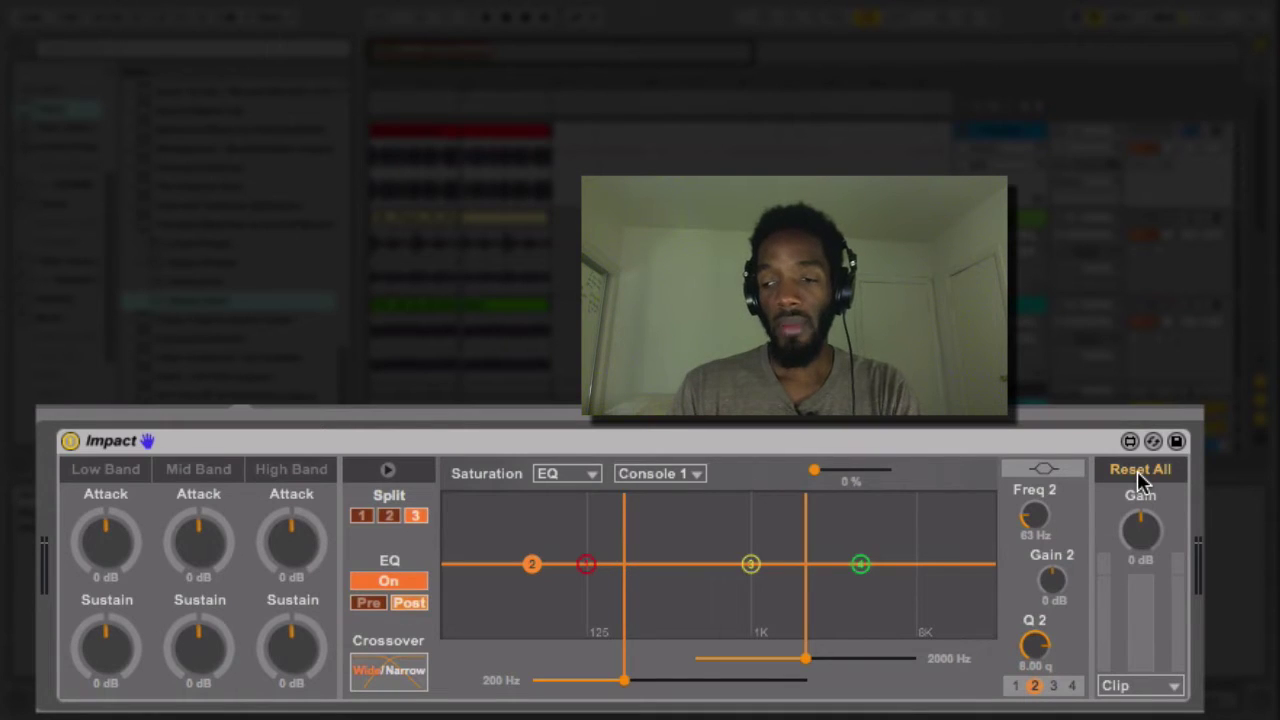
Review Impact's dynamics modes Thru, Clip, Limit and Maximize, along with the Split and EQ options.
click(1157, 686)
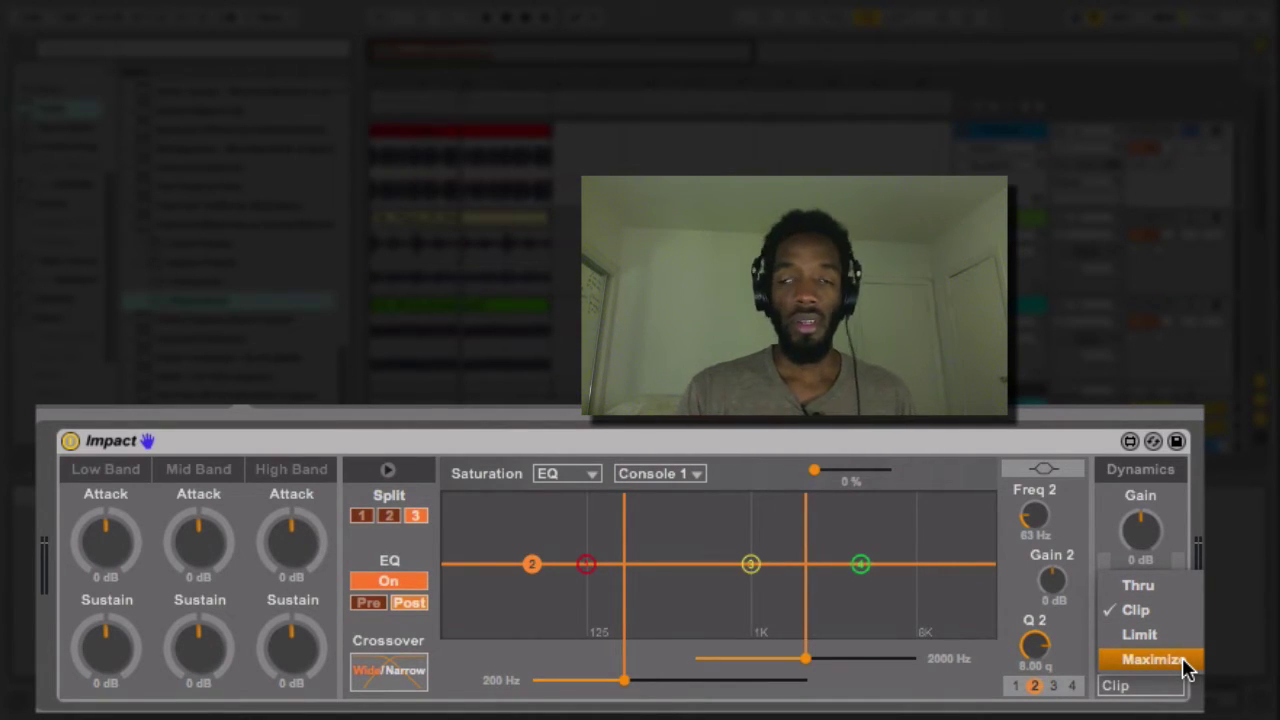
click(1180, 550)
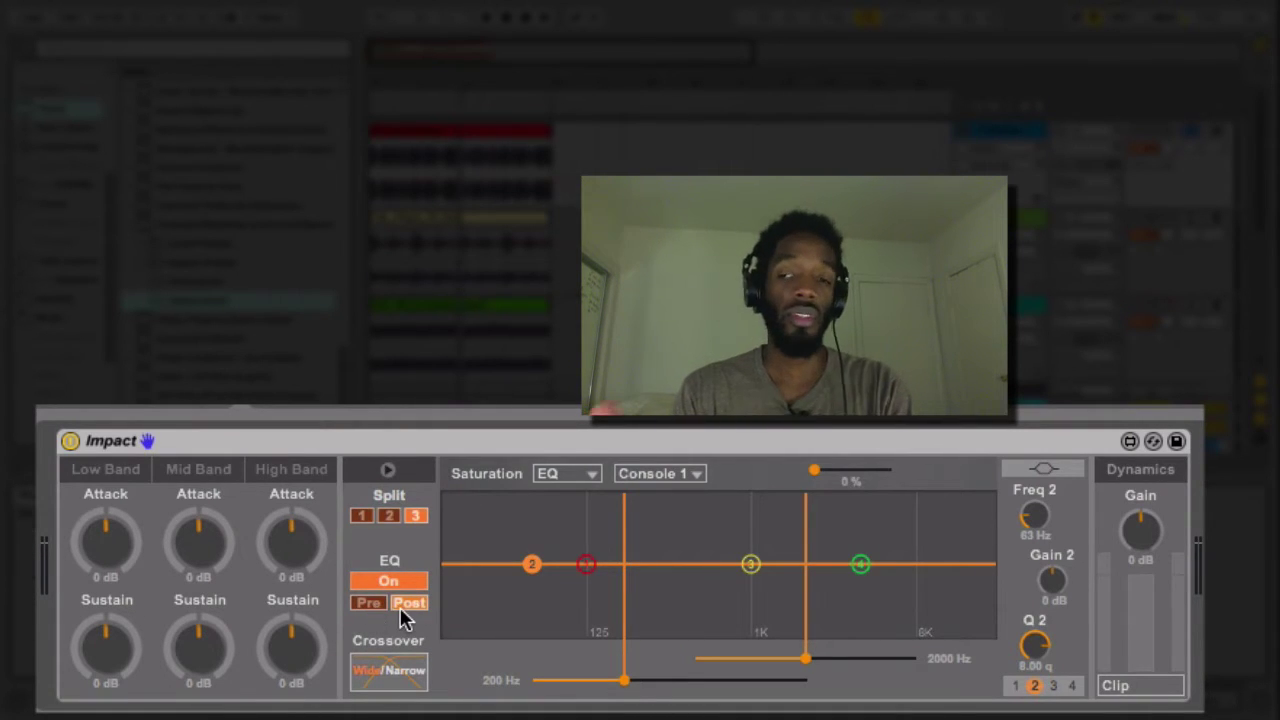
click(386, 514)
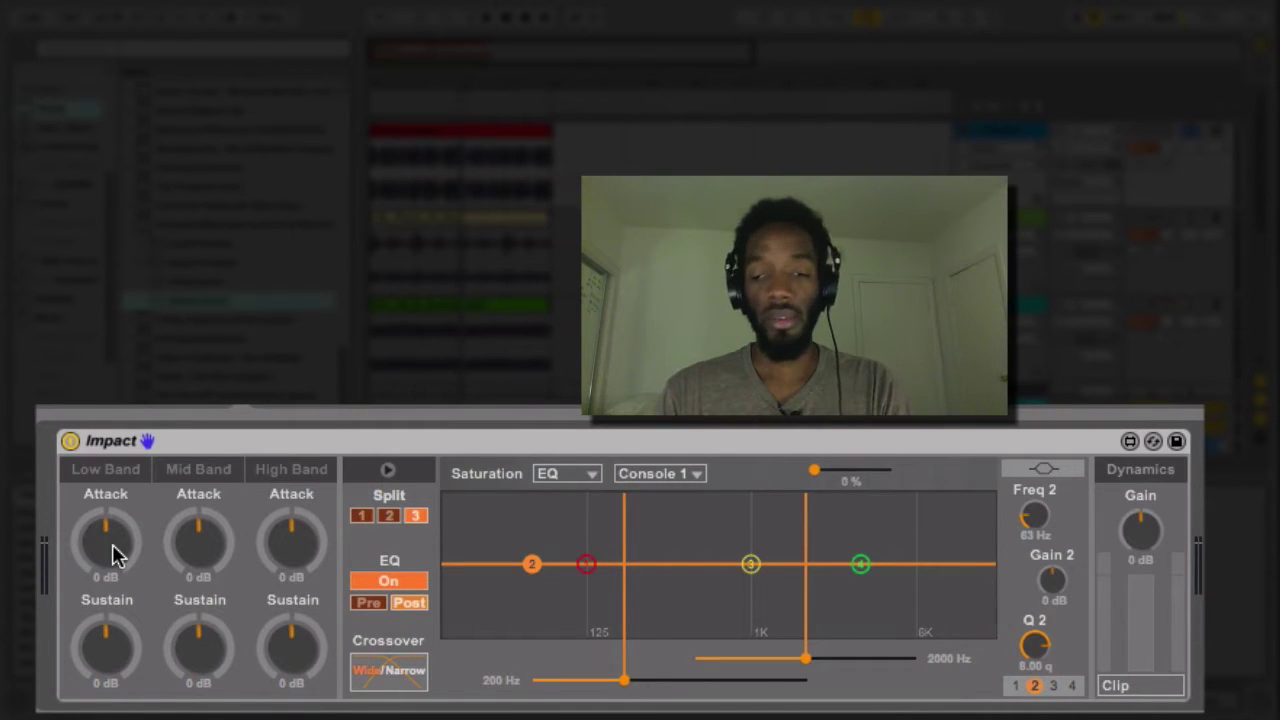
Play the drums and set Impact's Attack to 15 dB for the low and mid bands and 3 dB for the high band.
key(space)
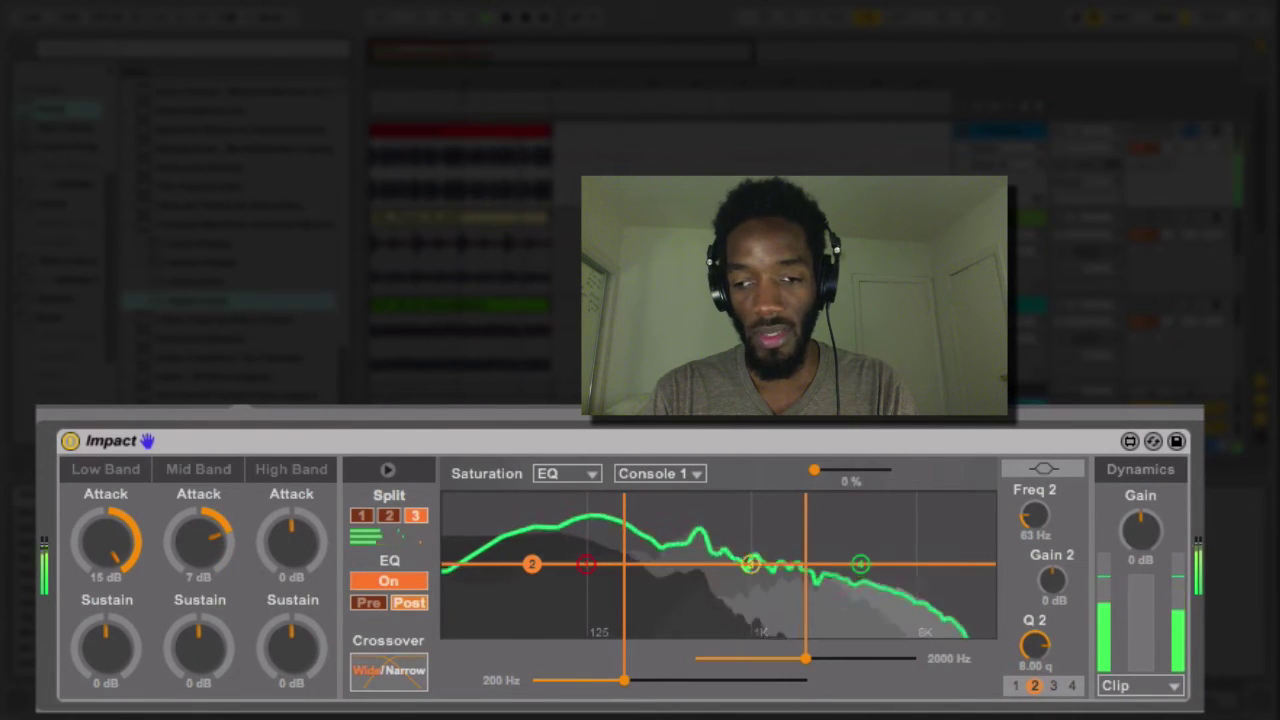
drag(205, 562, 205, 540)
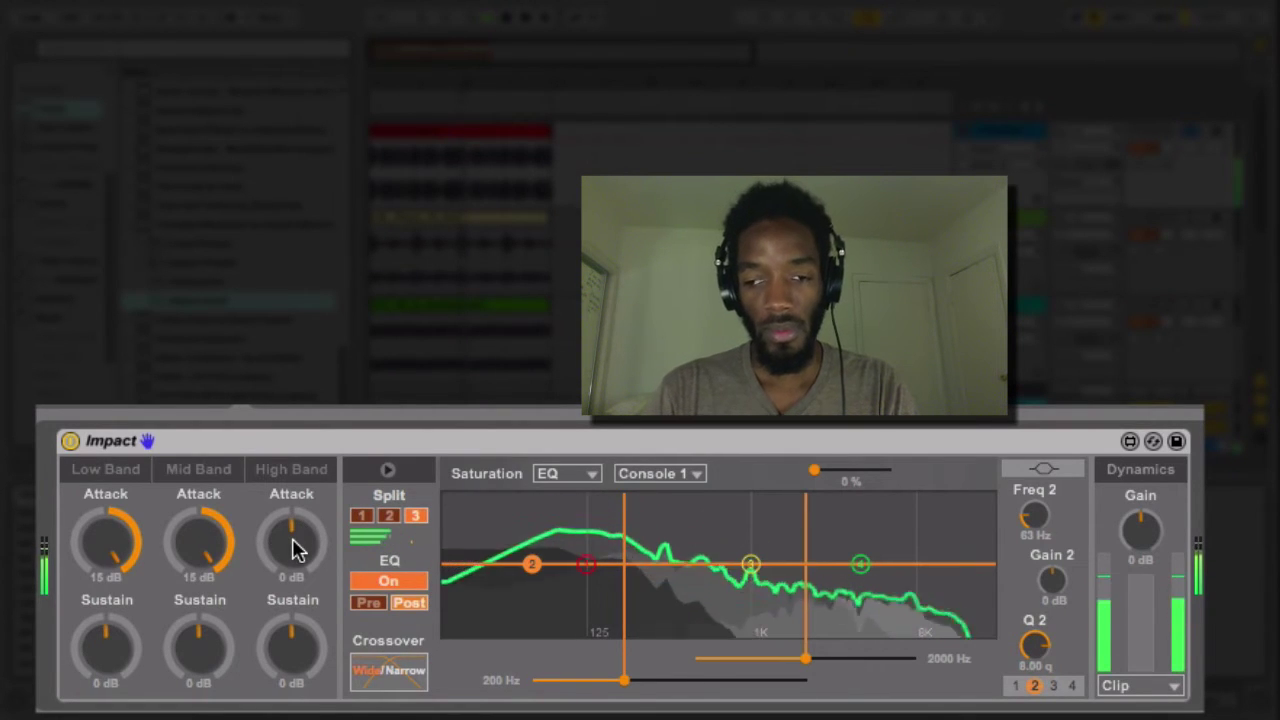
drag(294, 543, 294, 536)
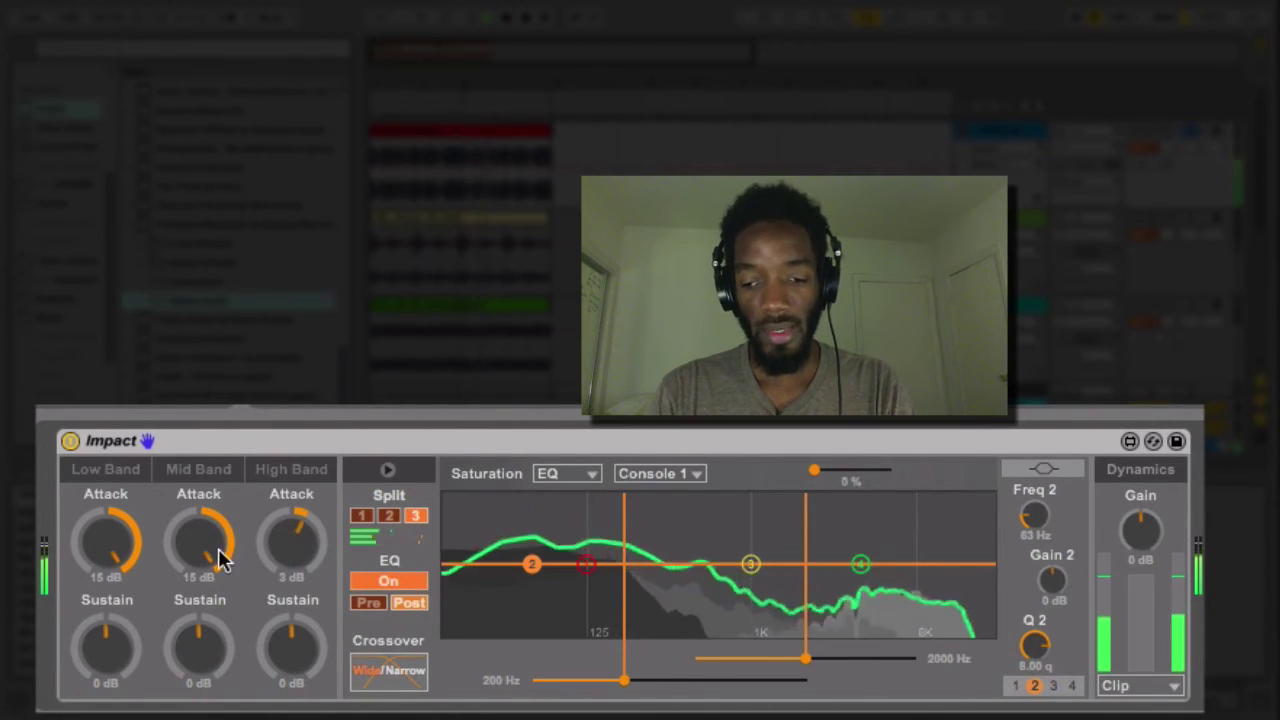
Set Impact's Sustain to -20 dB for the low band, -5 dB for the mid band and -7 dB for the high band.
drag(106, 645, 106, 690)
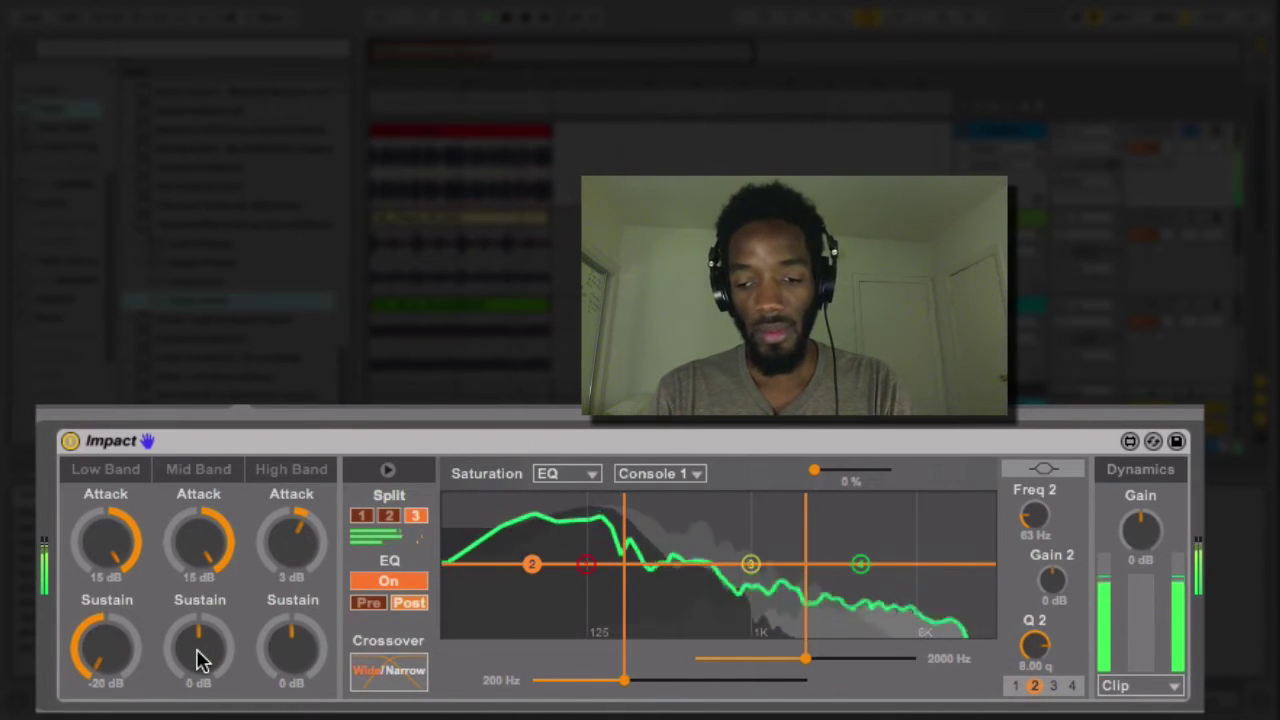
drag(199, 657, 199, 674)
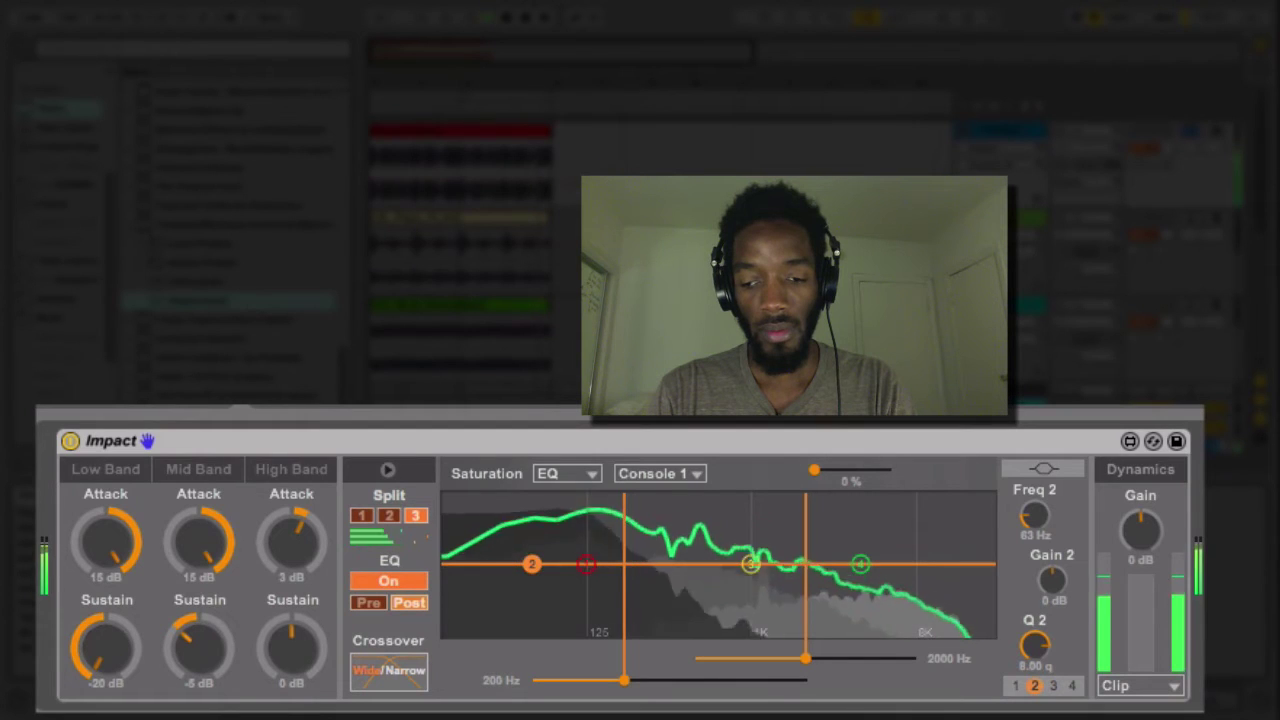
drag(299, 652, 299, 668)
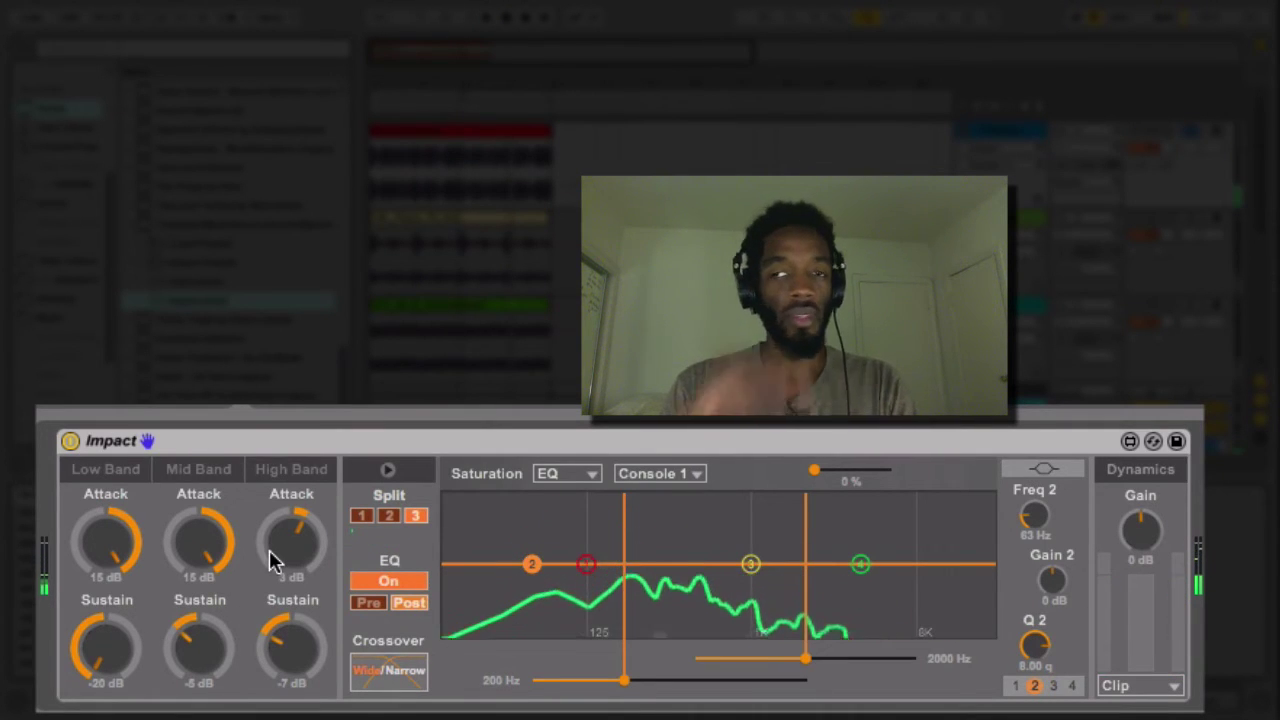
Compare the drums with Impact bypassed and re-enabled, and stop playback.
click(70, 441)
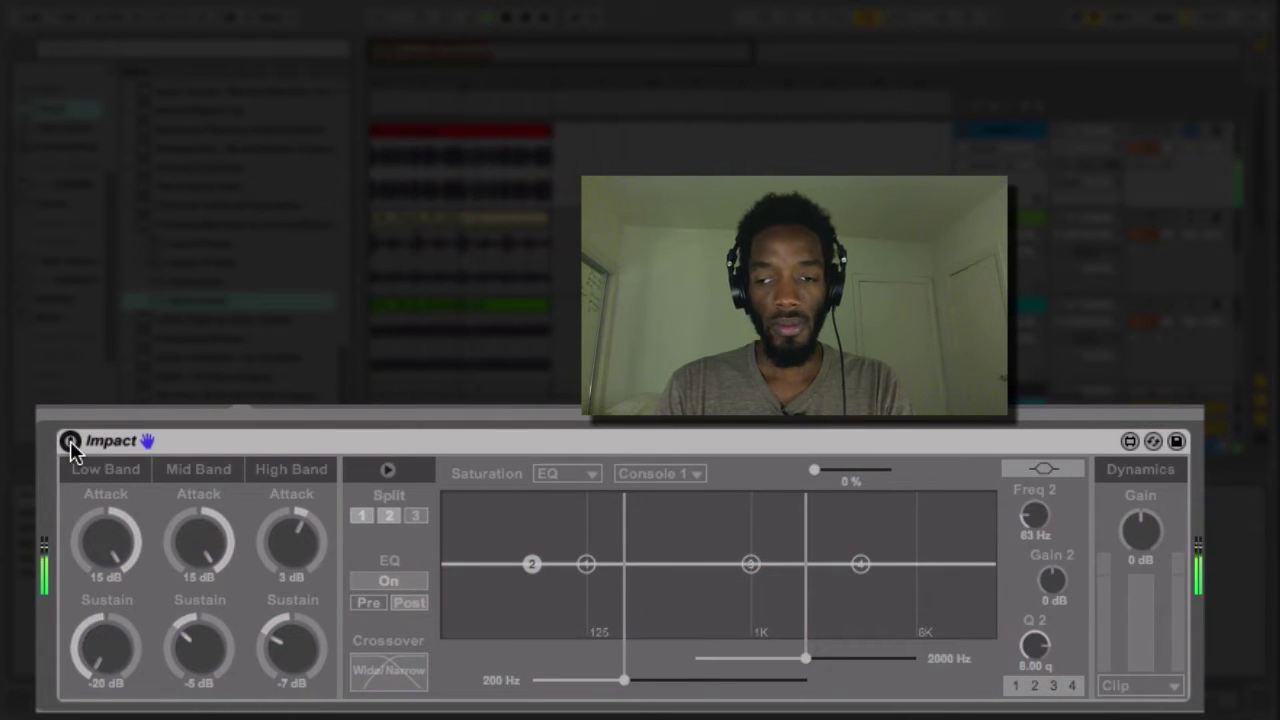
click(70, 441)
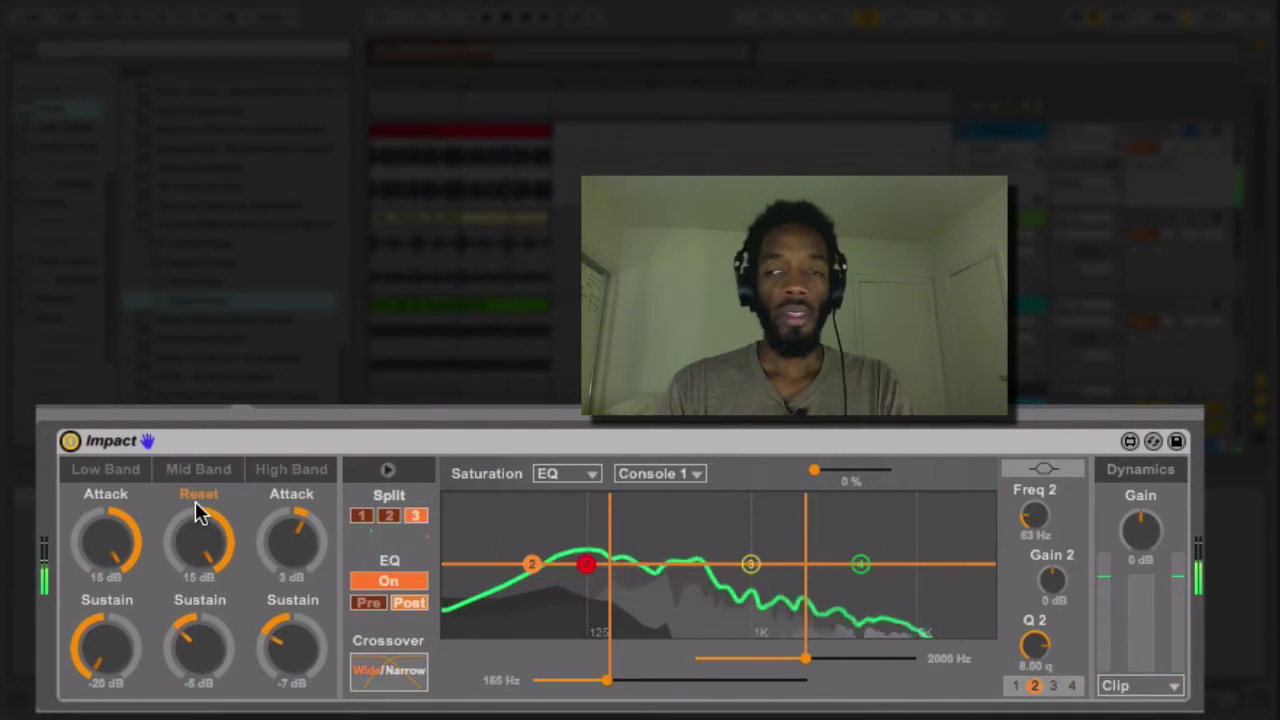
key(space)
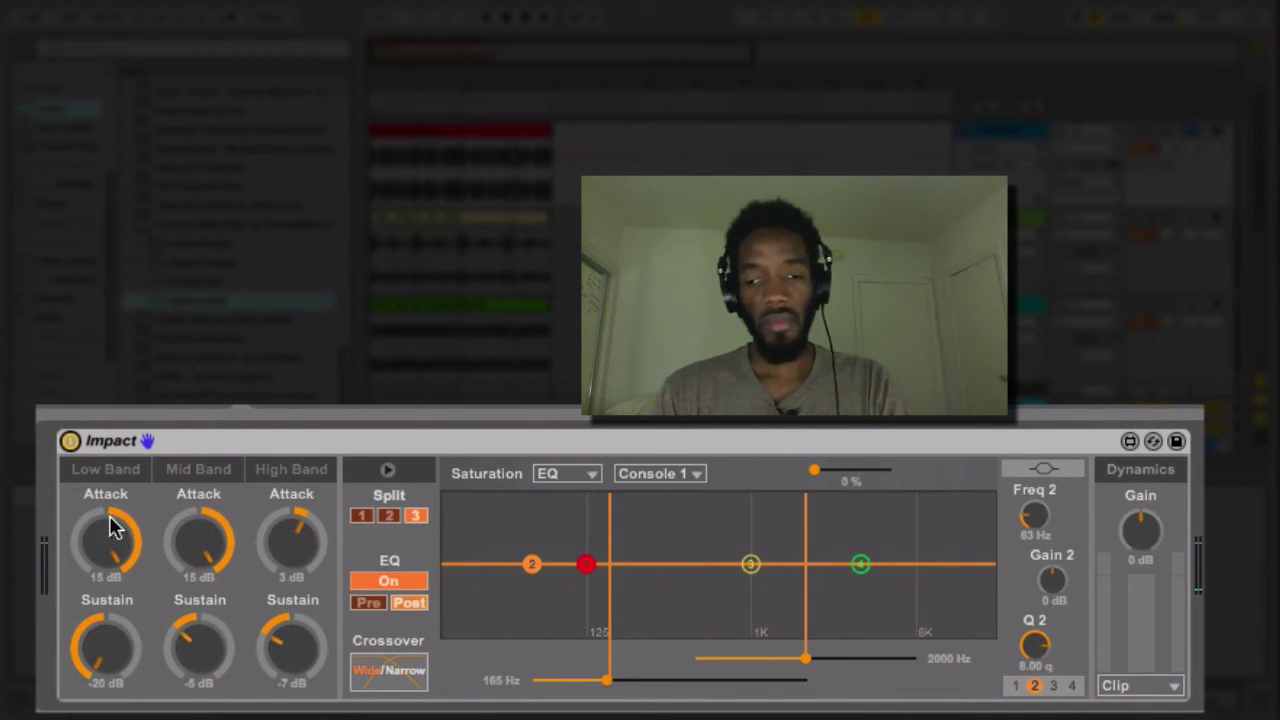
Examine the saturation mode options EQ, Xover and Bands in the Impact device.
click(290, 442)
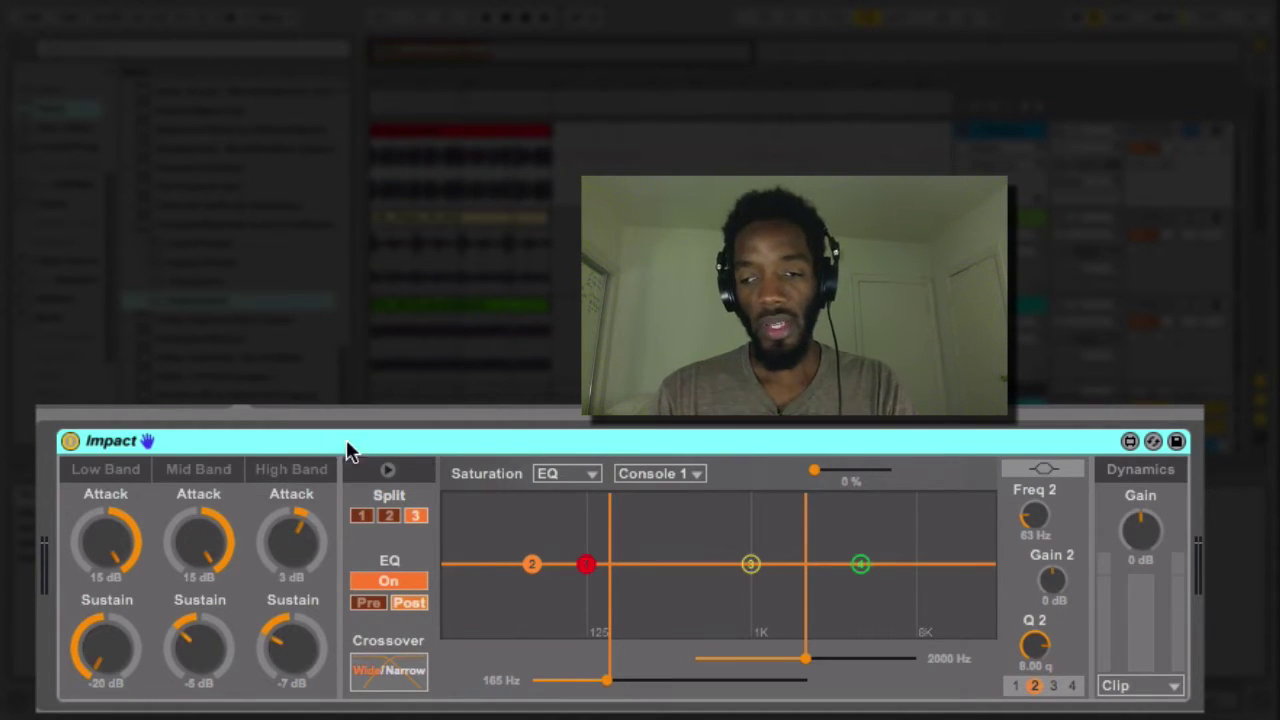
click(574, 474)
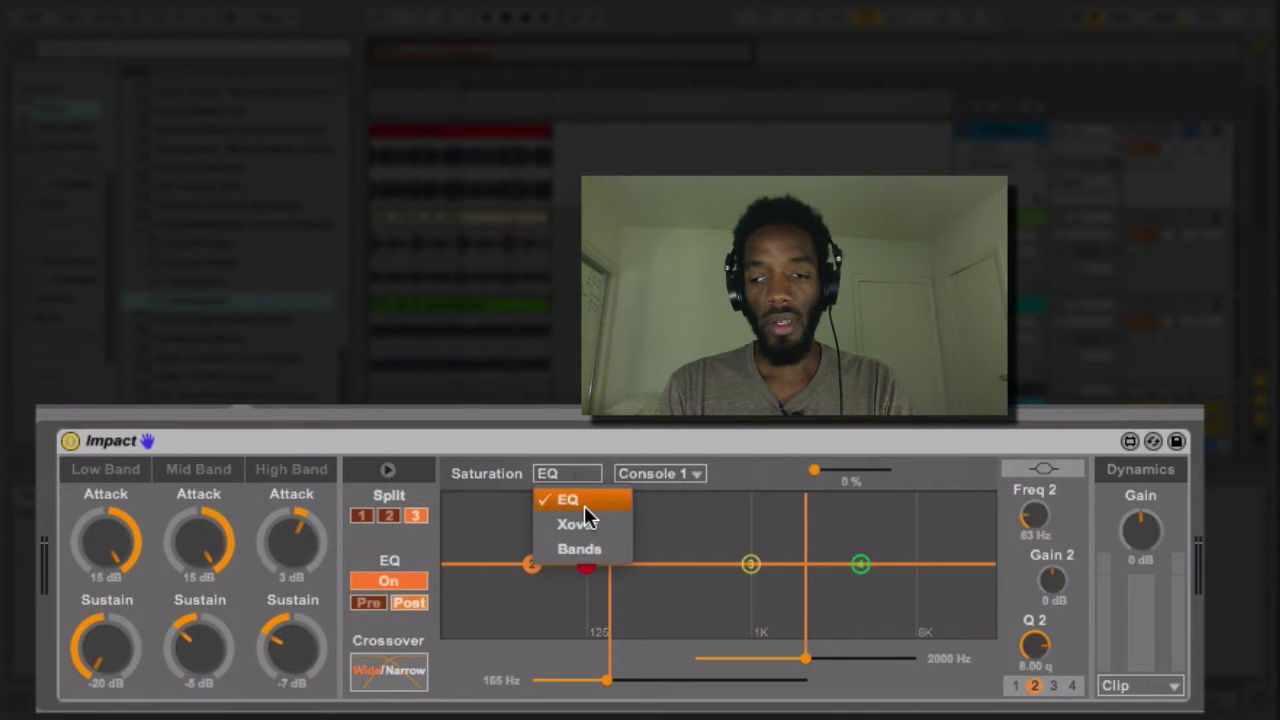
click(587, 455)
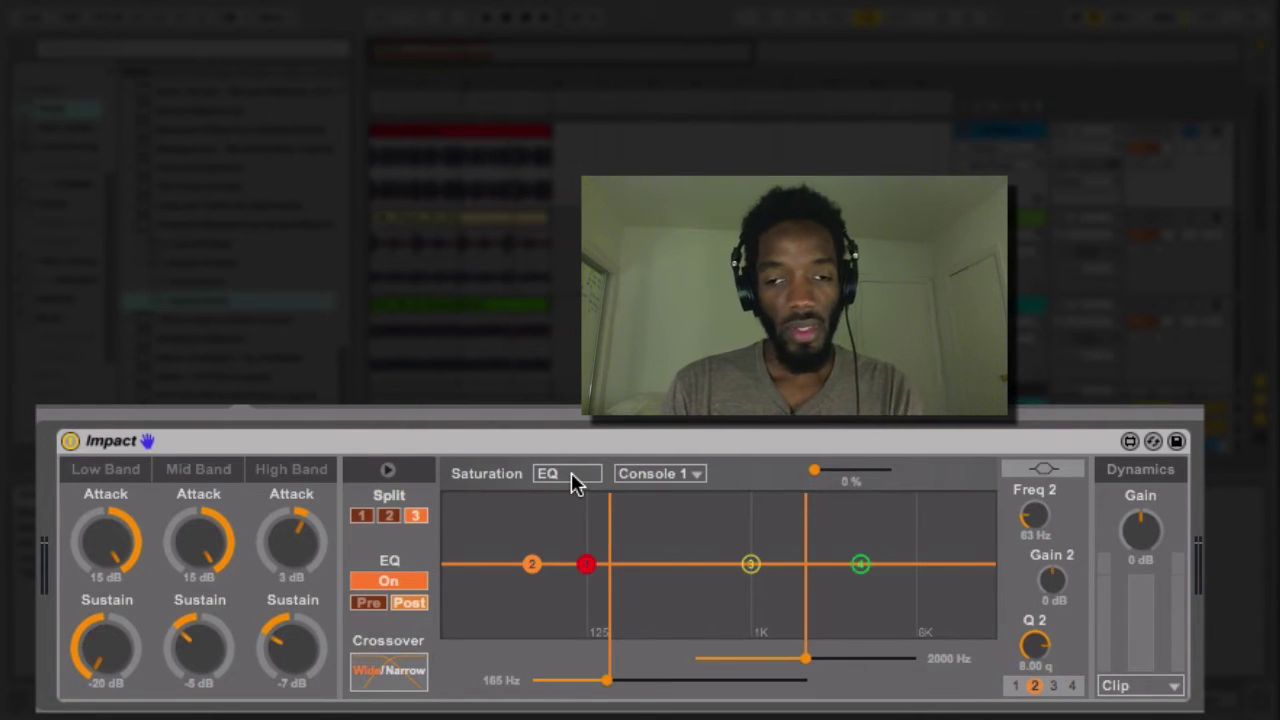
click(575, 478)
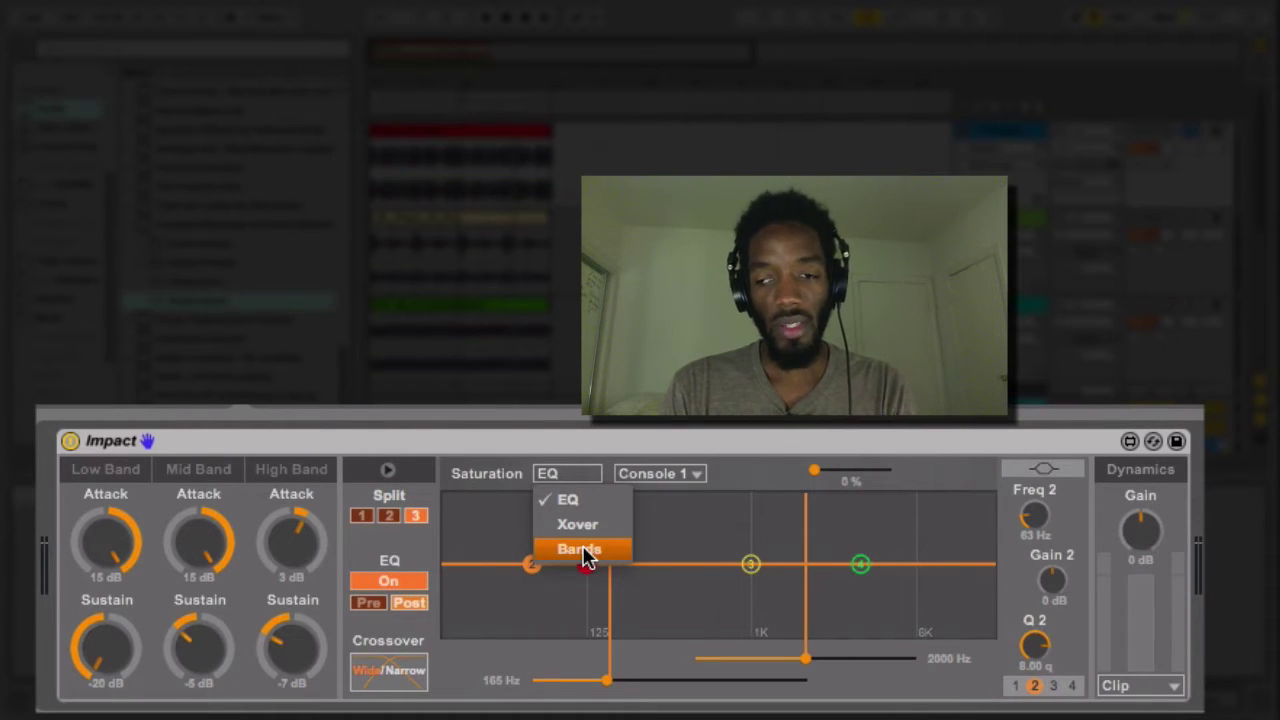
Switch Impact's saturation section off and back on.
click(504, 466)
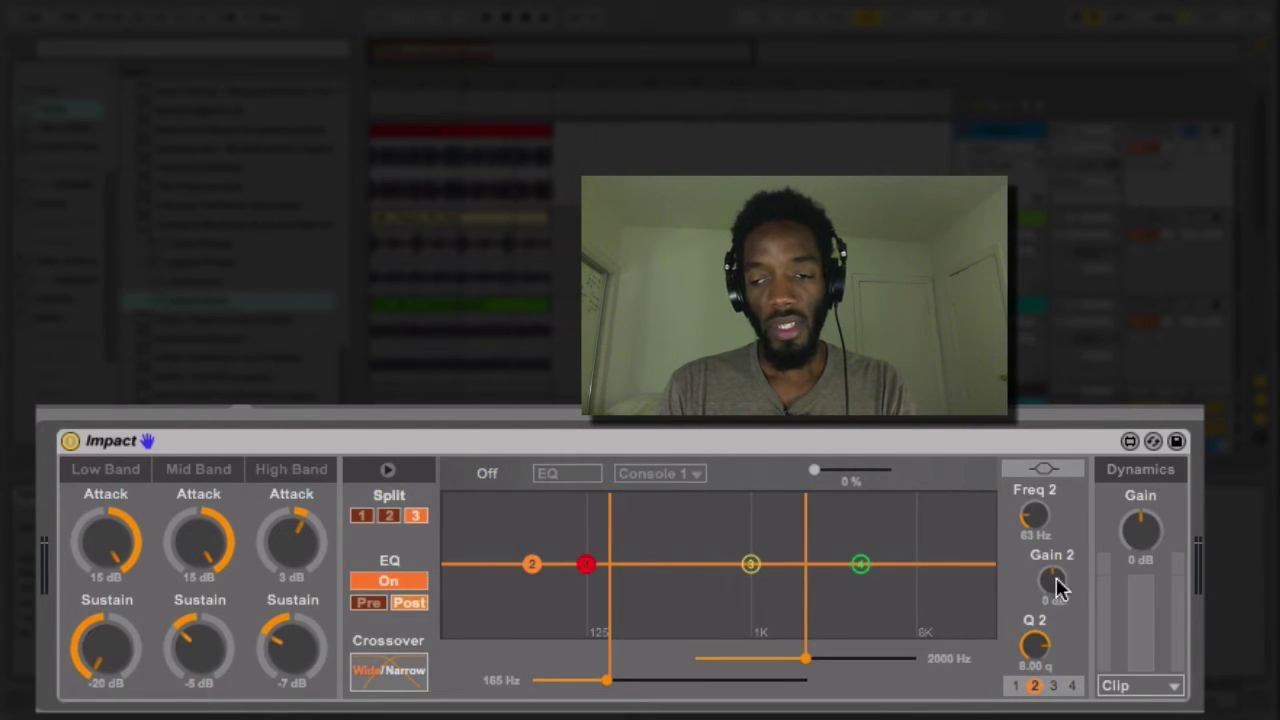
click(580, 470)
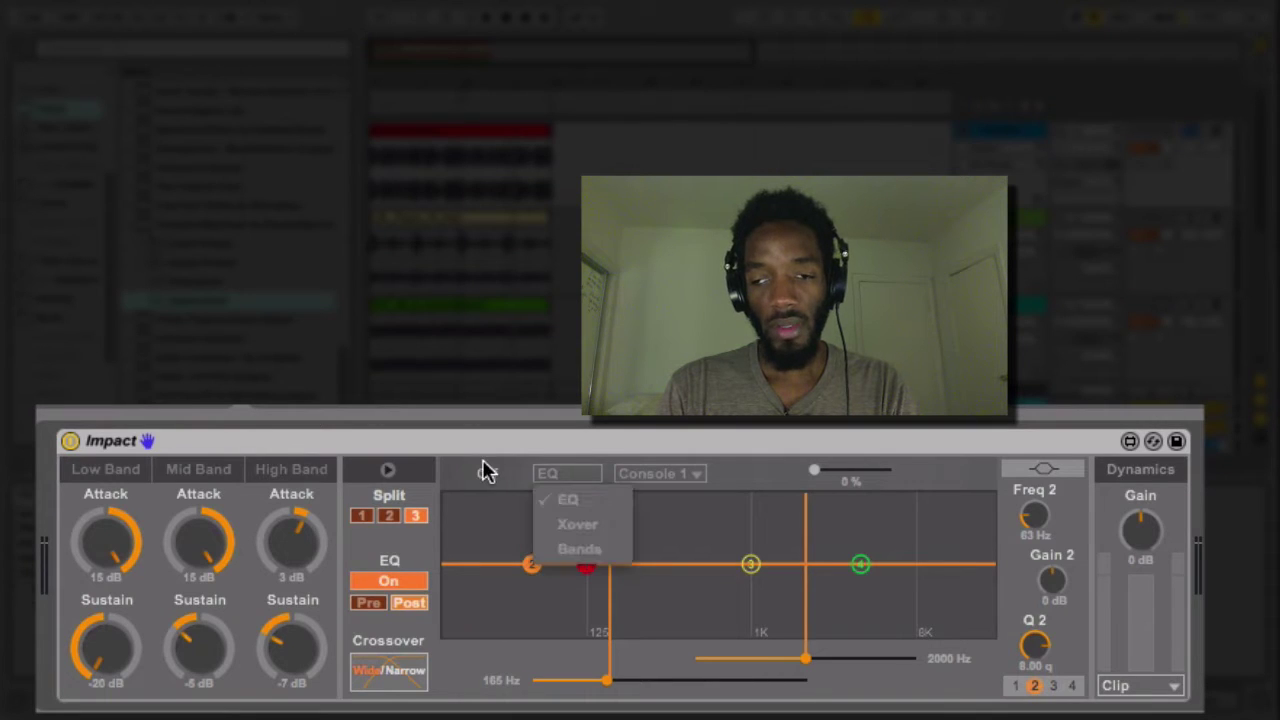
click(486, 471)
Try the Xover saturation mode and switch to Bands, keeping Console 1 as the saturation type.
click(588, 474)
click(590, 528)
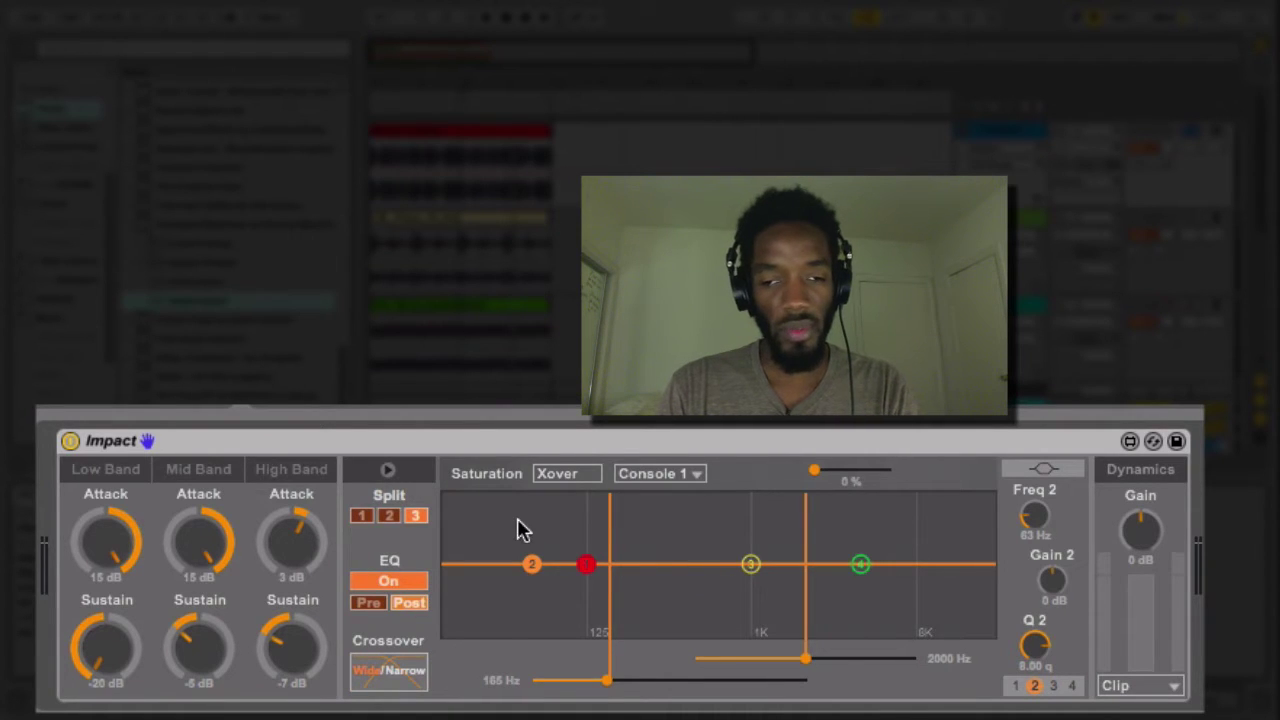
click(567, 475)
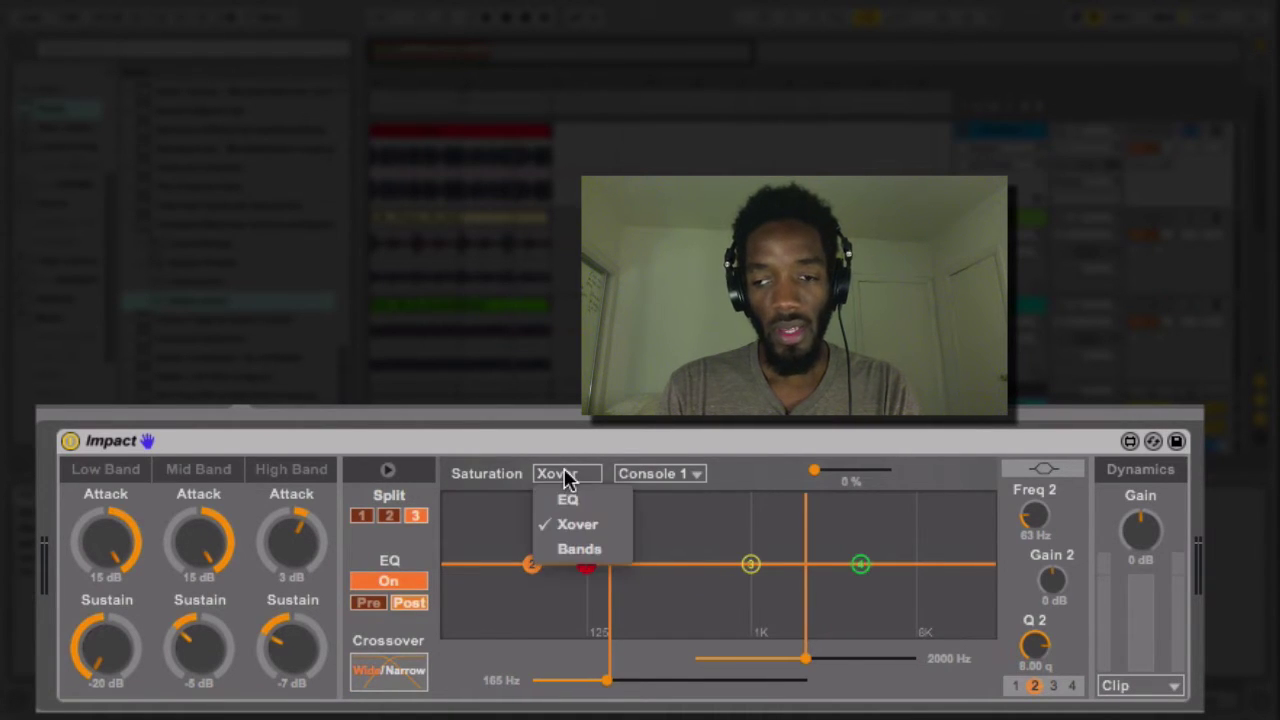
click(583, 553)
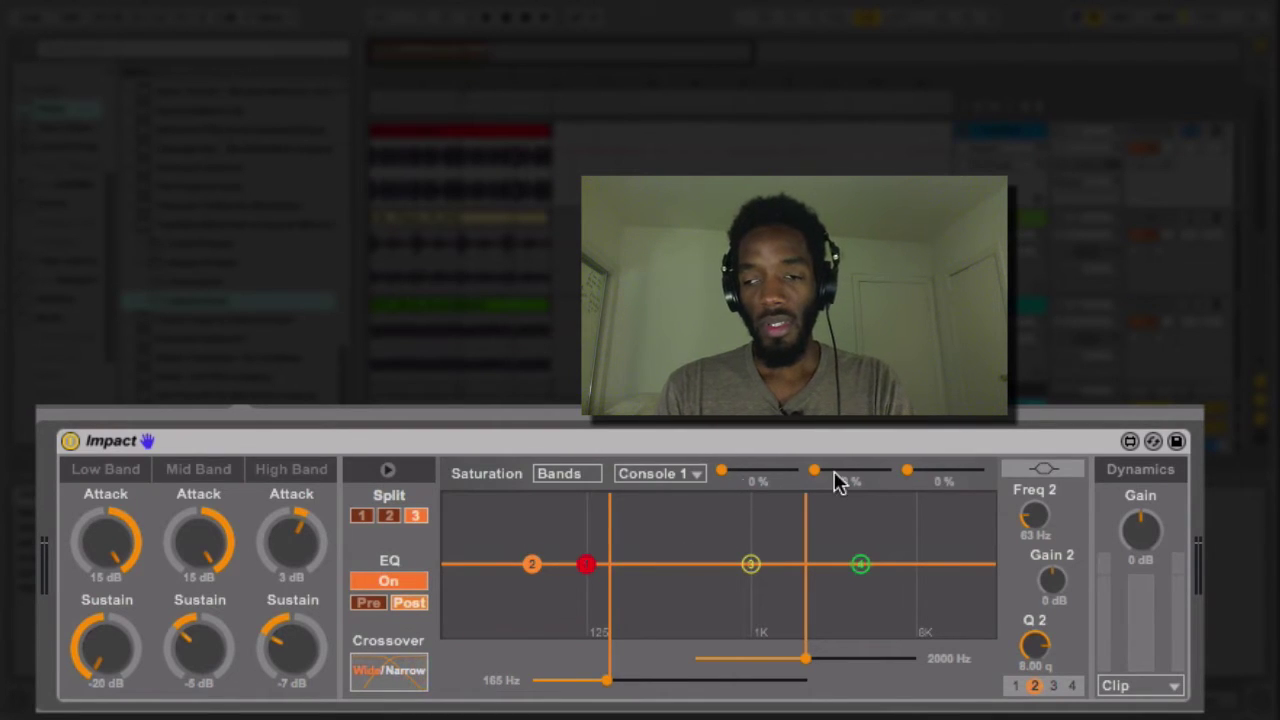
click(680, 473)
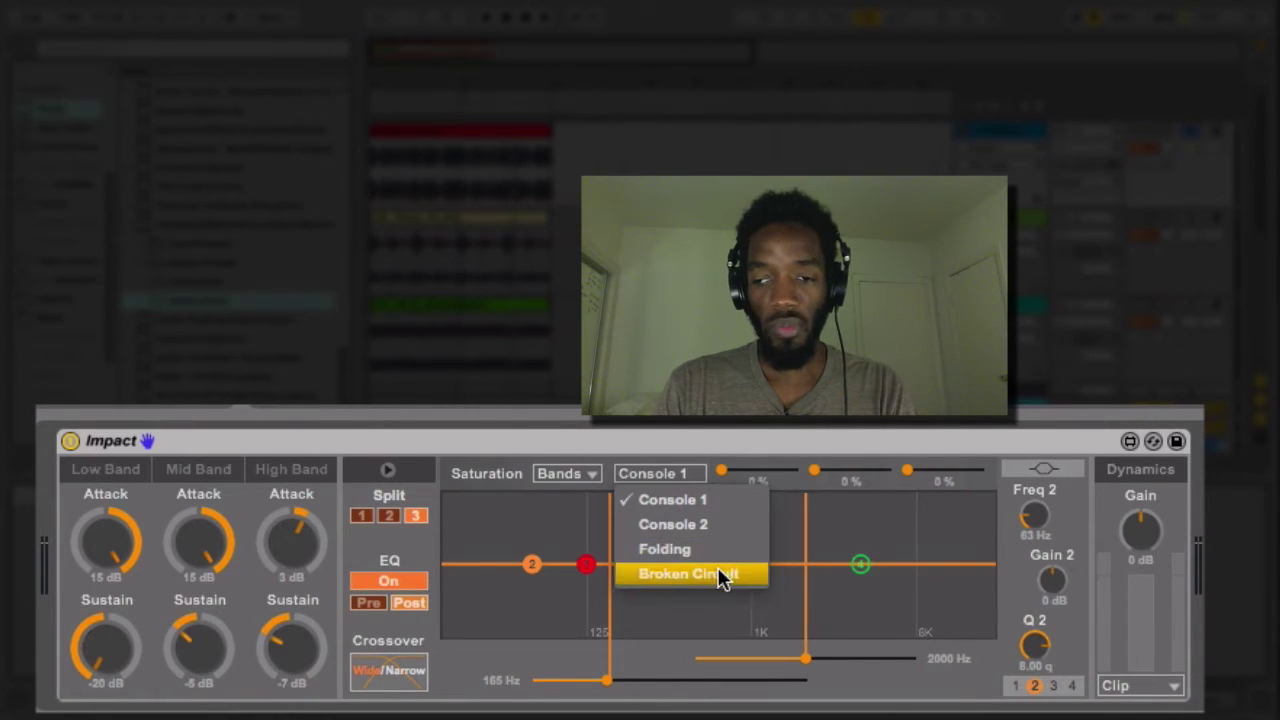
click(686, 505)
While the loop plays, set the saturation amounts to 39% low, 61% mid and 56% high, with Console 2 as the type.
key(space)
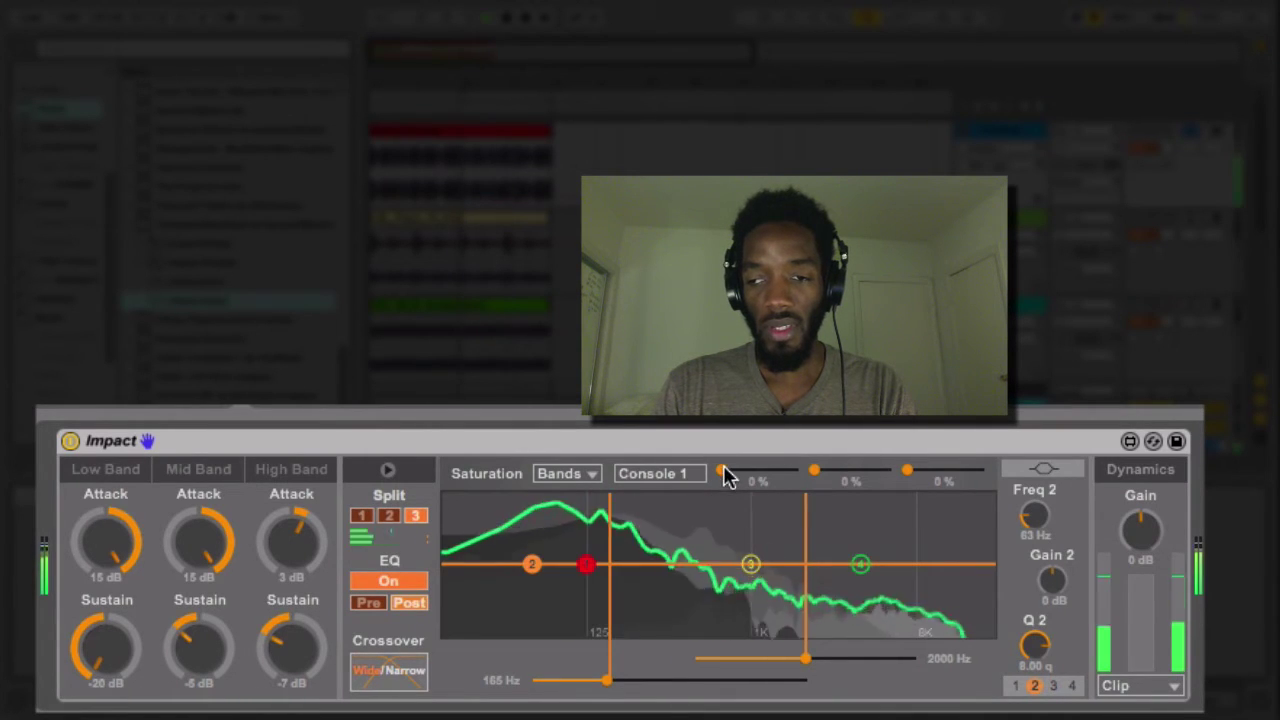
drag(728, 485, 906, 470)
click(655, 475)
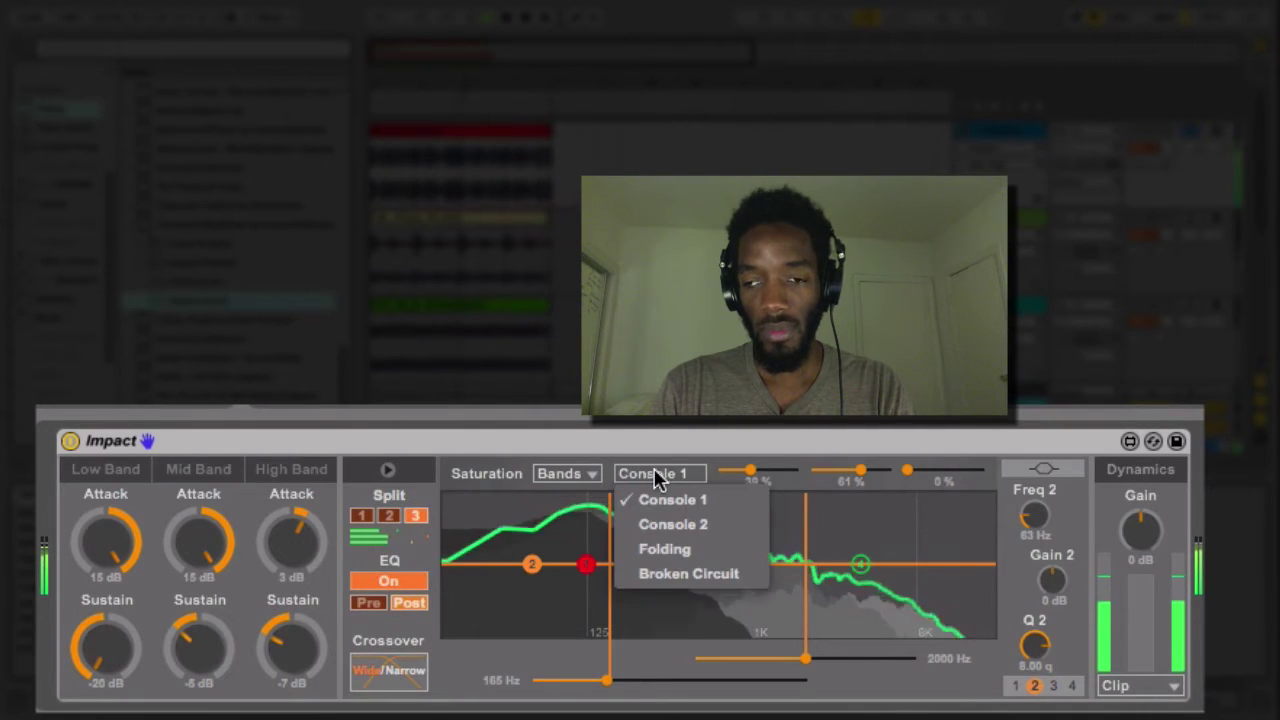
click(684, 524)
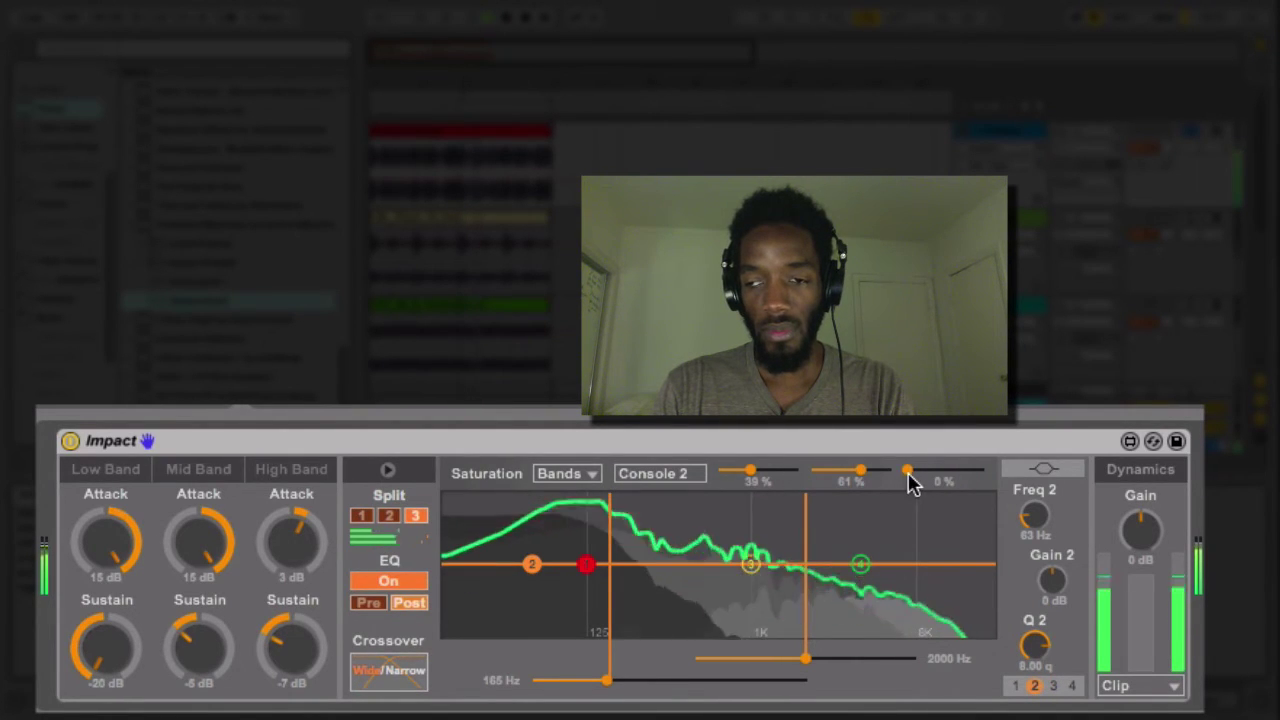
drag(906, 470, 949, 470)
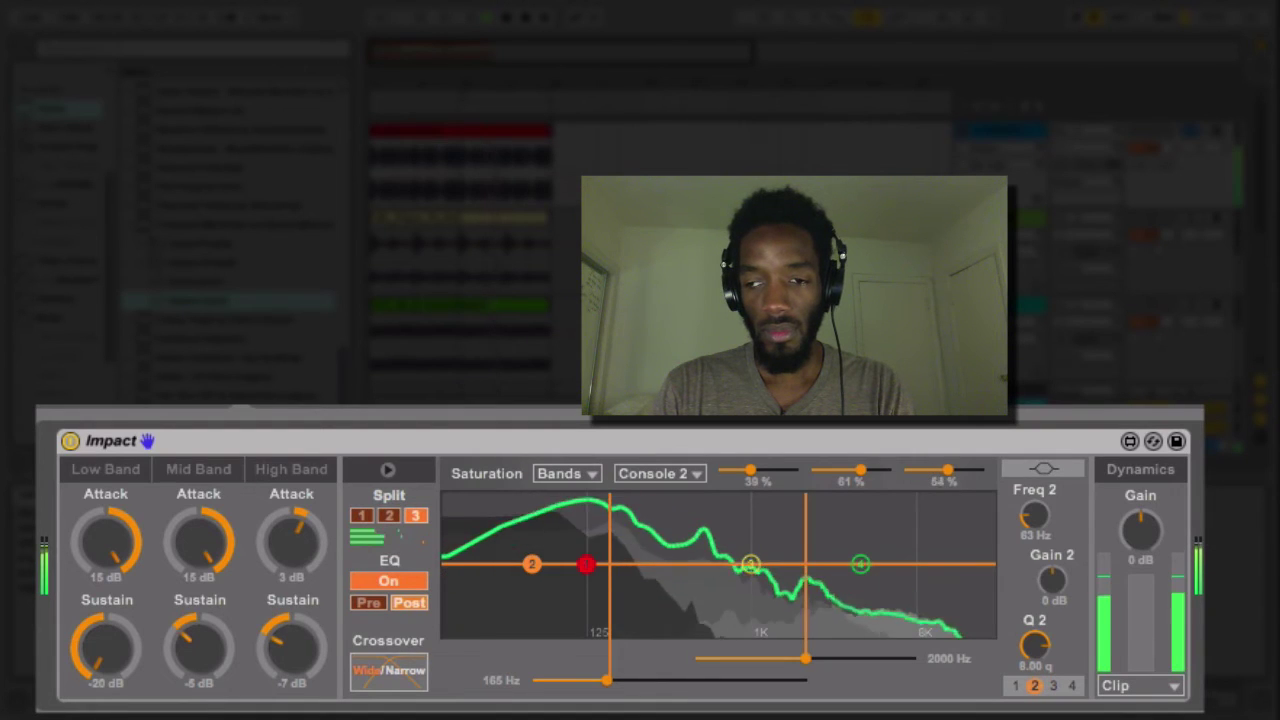
Try the Folding saturation type with the low-band amount set to 34%.
click(668, 475)
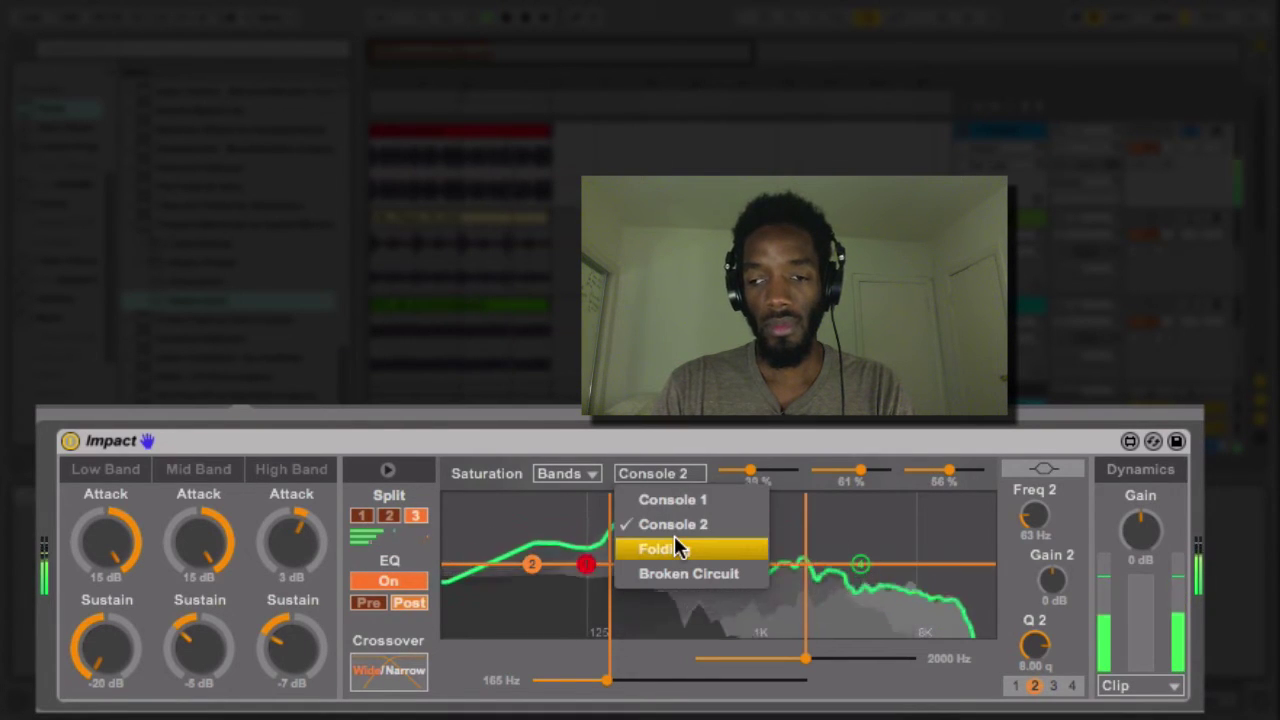
click(675, 547)
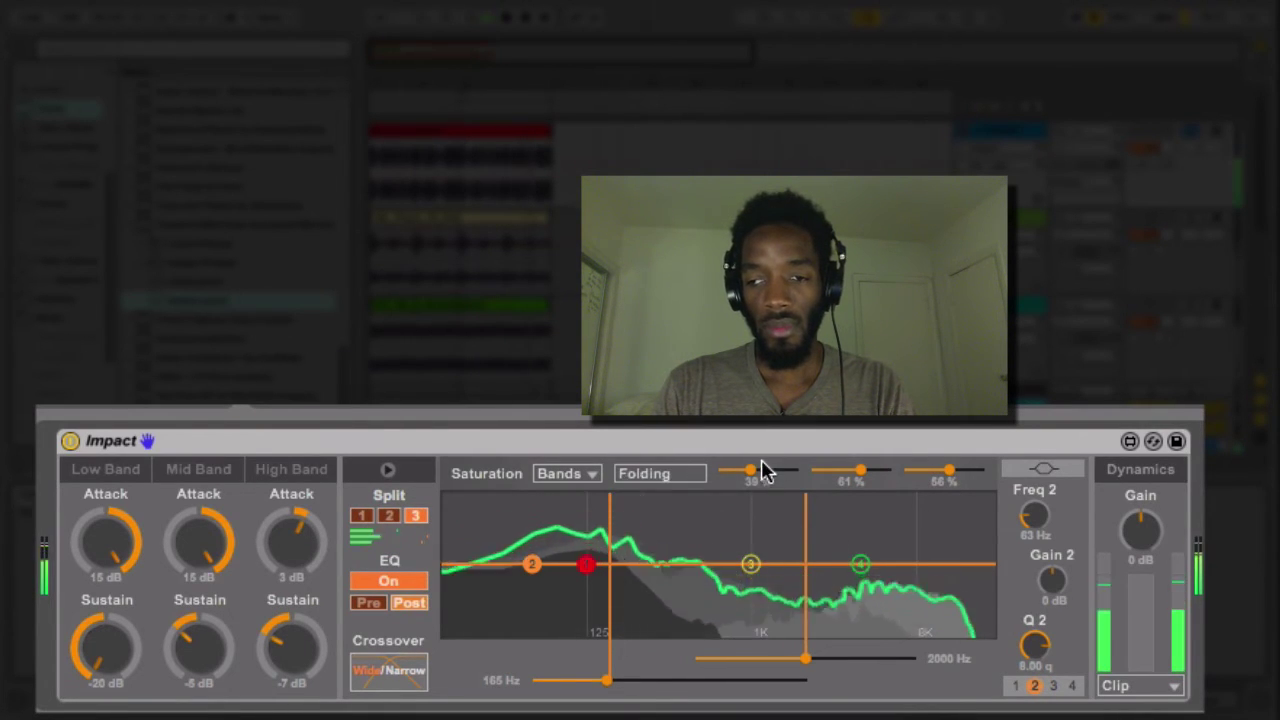
drag(757, 470, 747, 470)
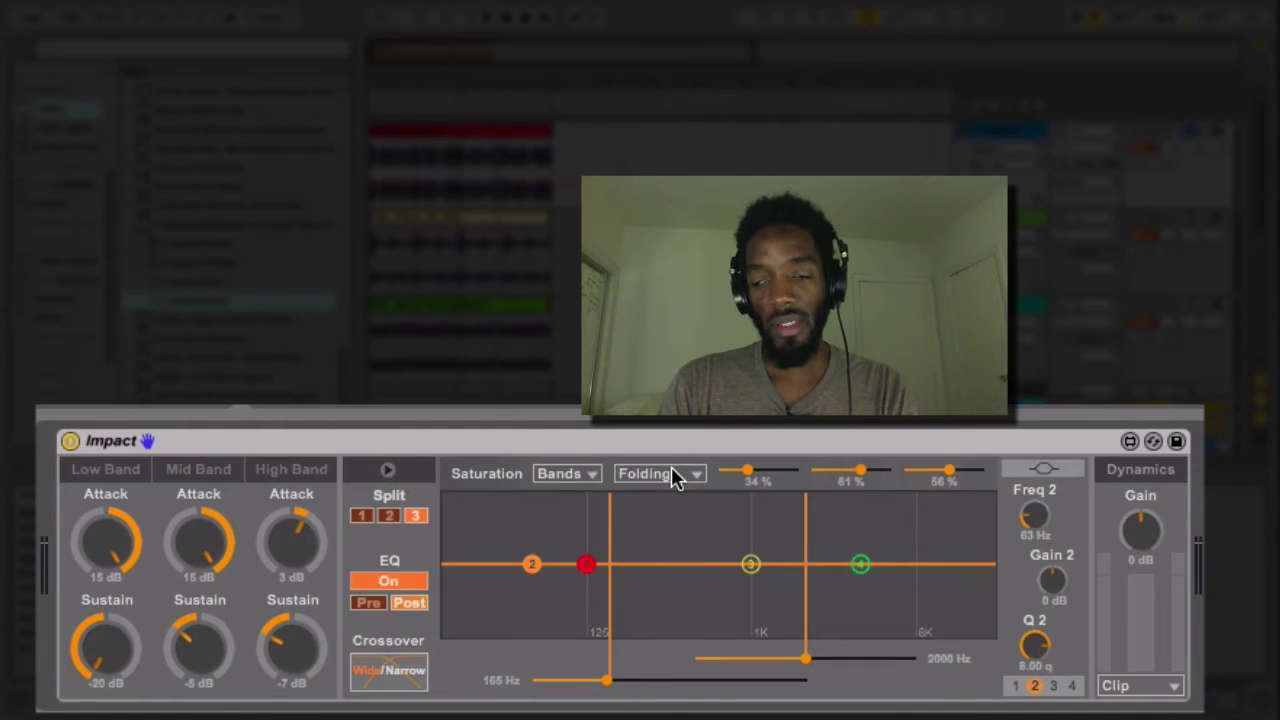
Set the saturation type to Console 2, with amounts of 25% low, 49% mid and 42% high.
click(671, 473)
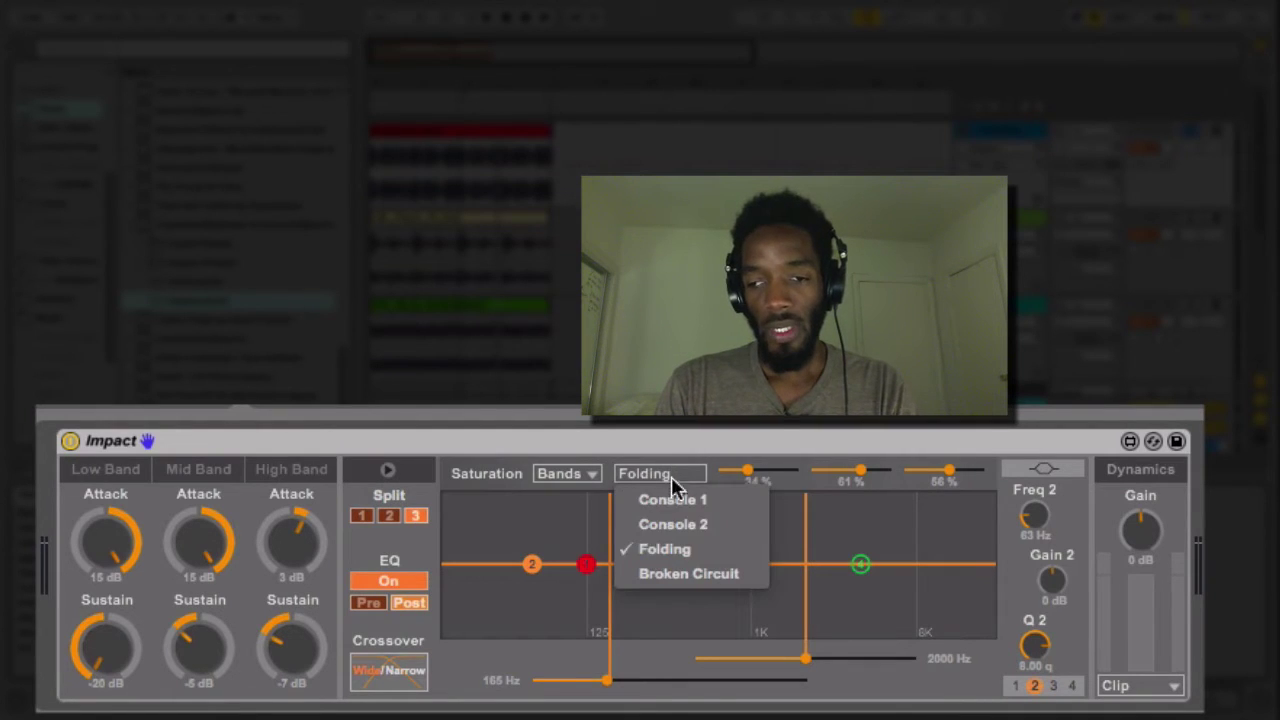
click(713, 523)
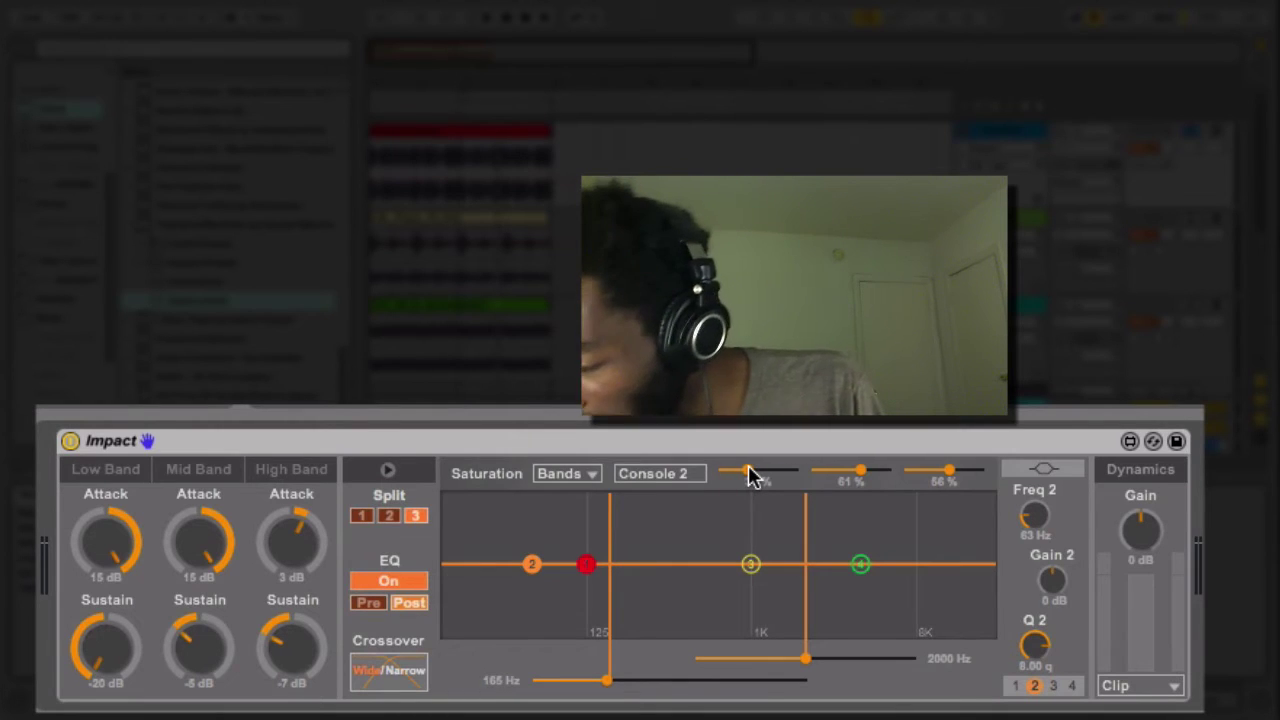
drag(752, 476, 741, 476)
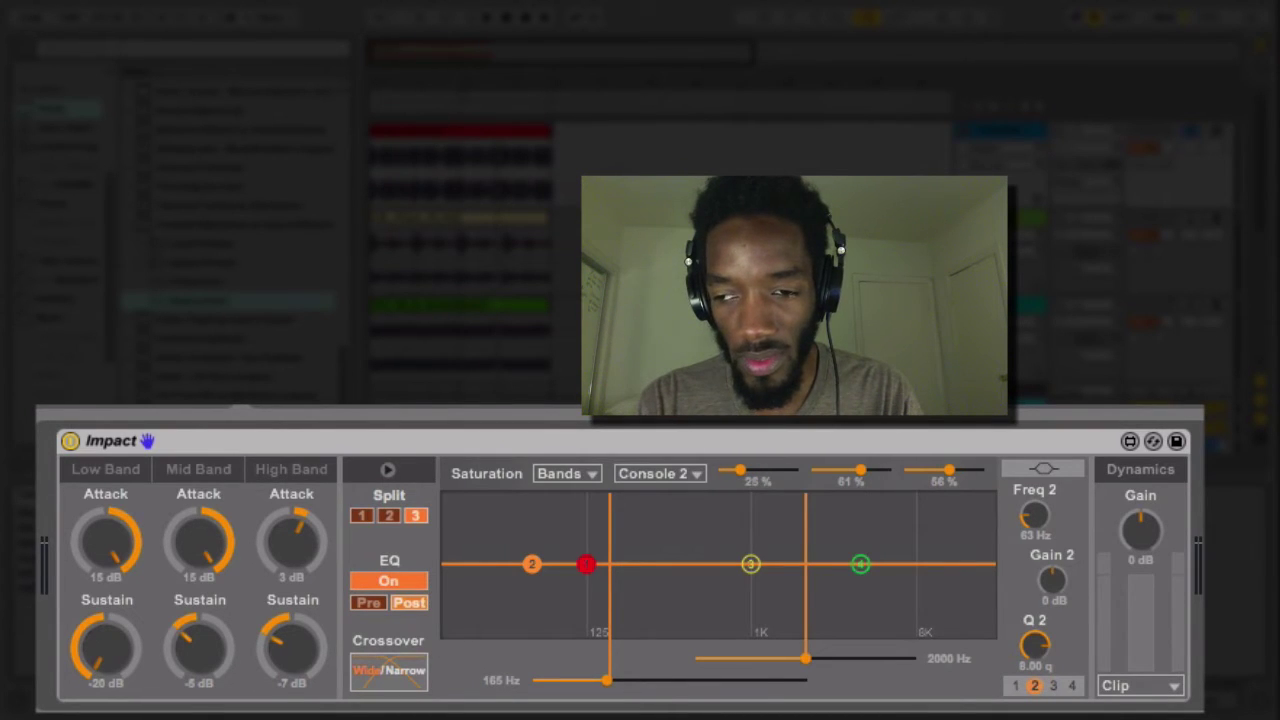
drag(862, 472, 850, 471)
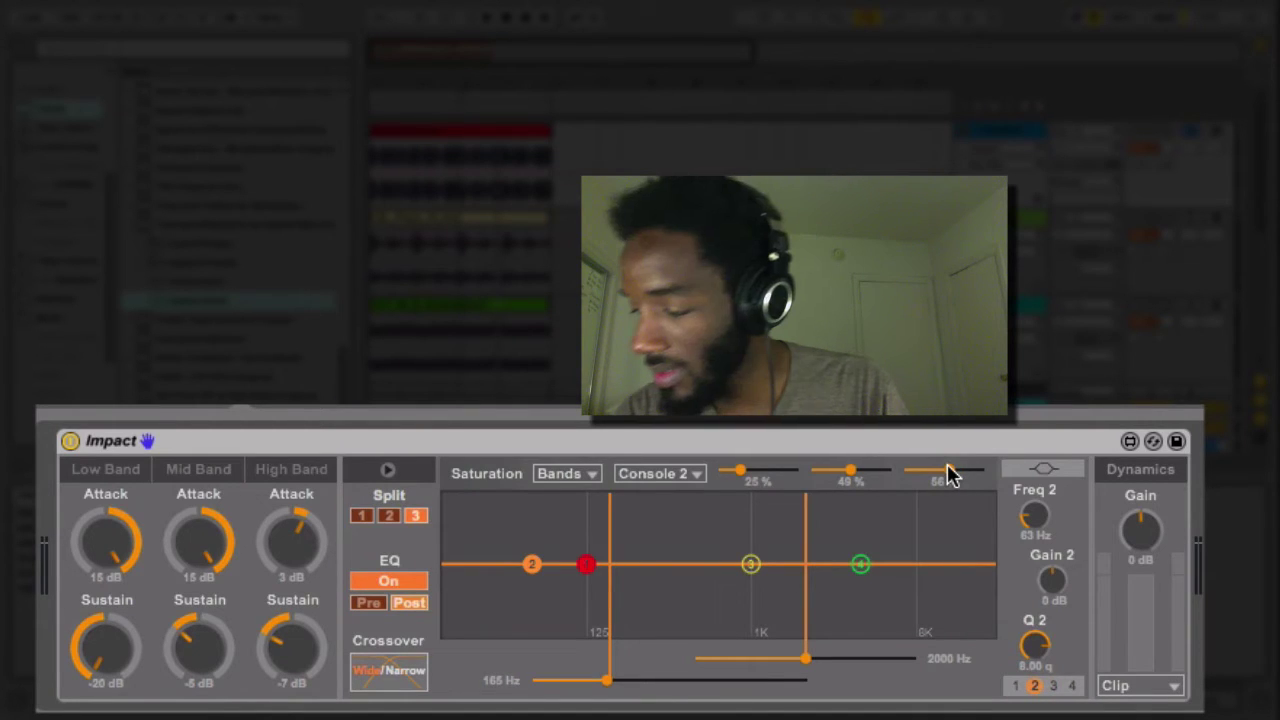
drag(949, 476, 924, 470)
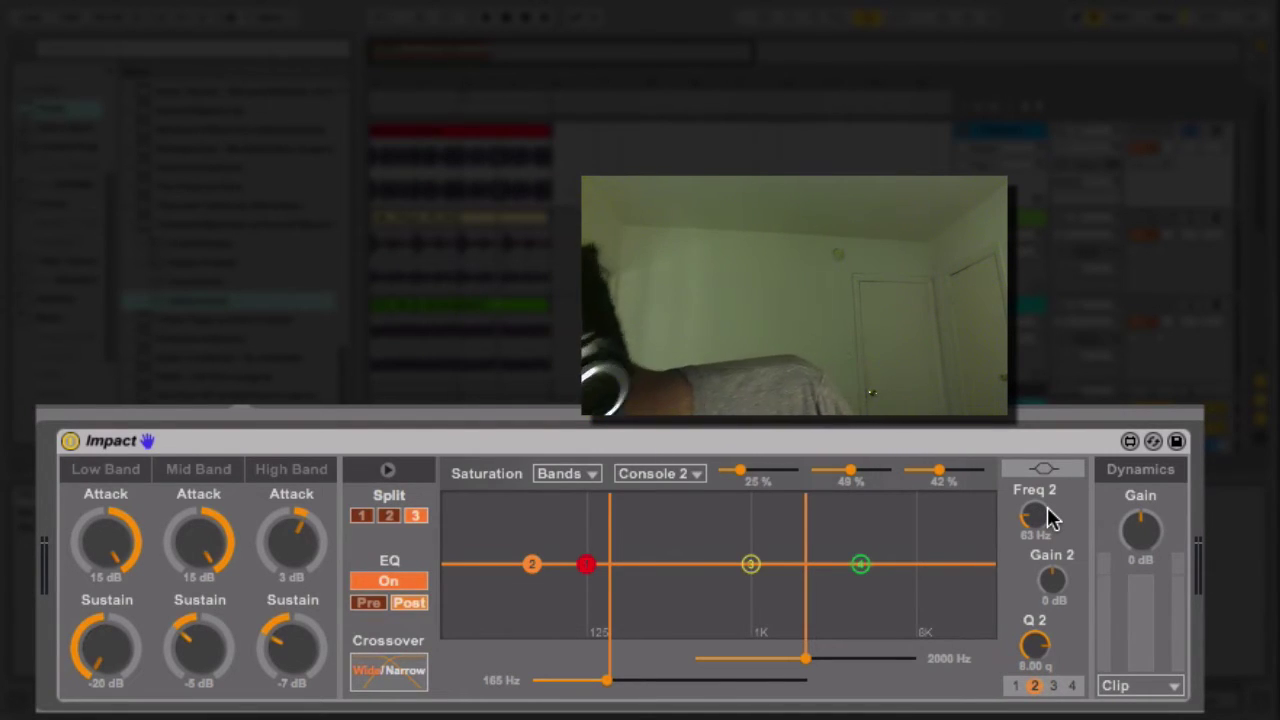
Boost EQ band 2 at 53 Hz by 11 dB with a Q of 1.71, auditioning it with the loop.
drag(1034, 515, 1034, 525)
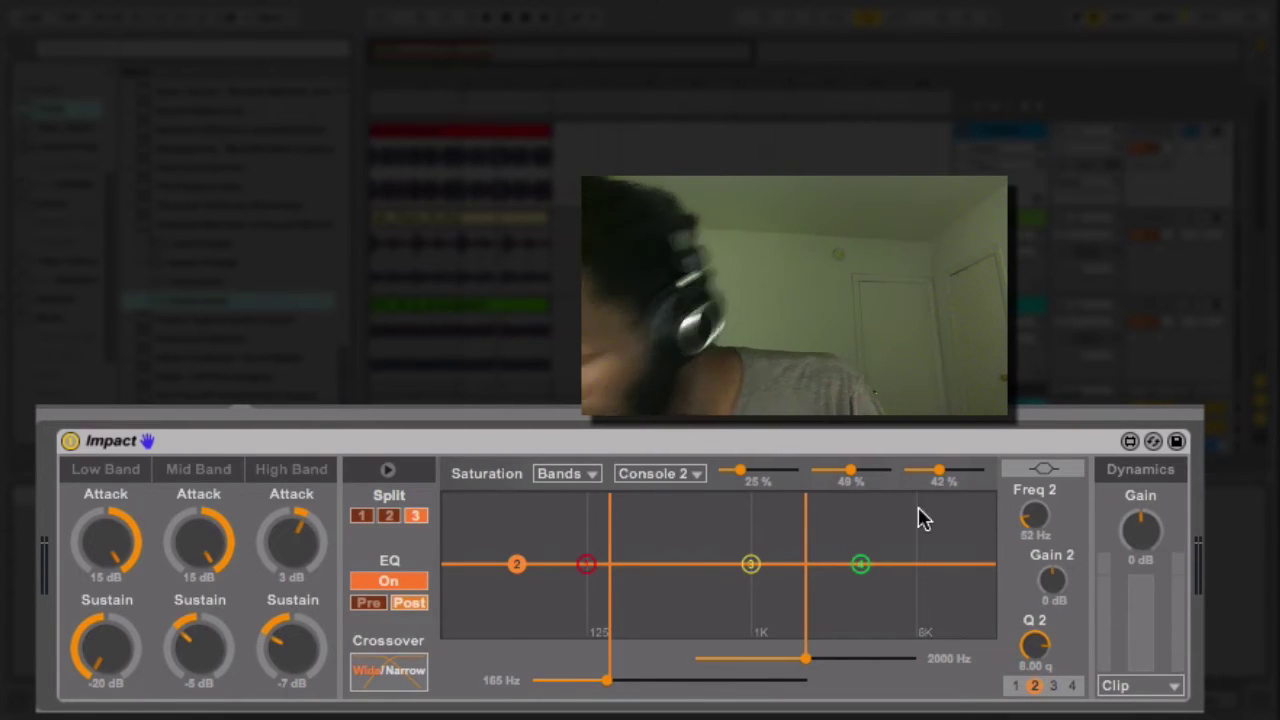
drag(1051, 579, 1051, 564)
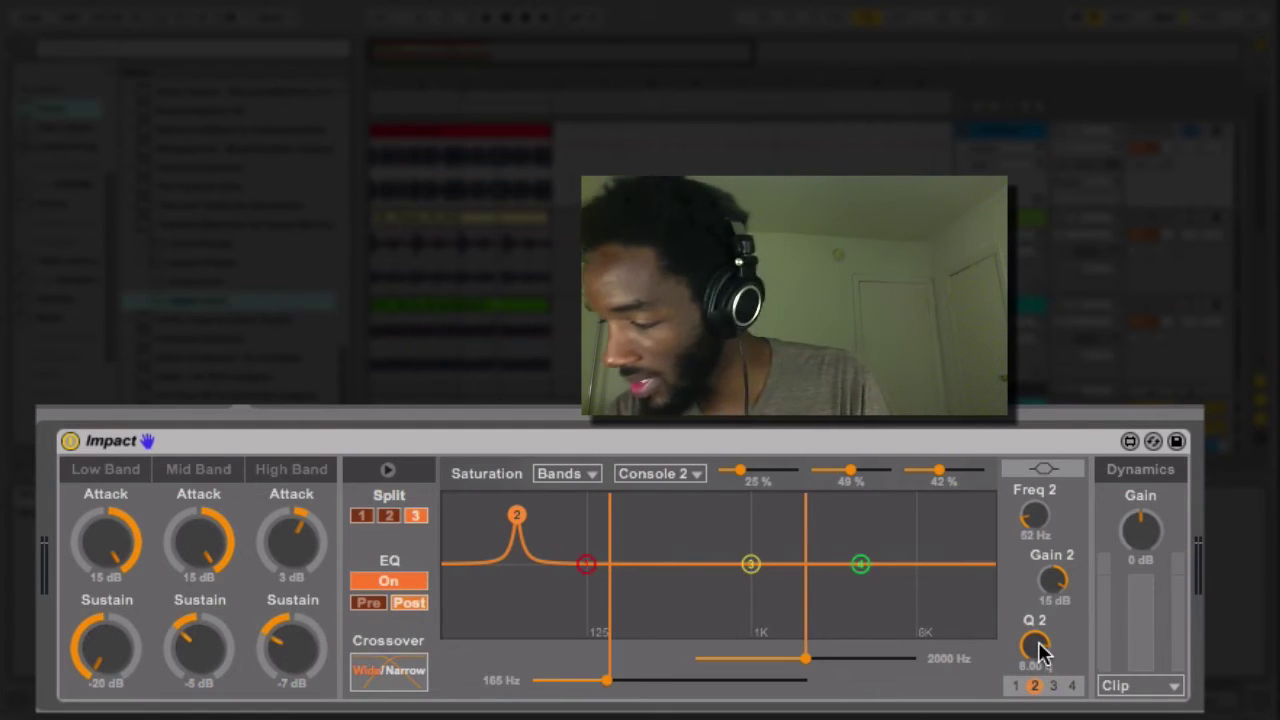
drag(1040, 653, 1040, 688)
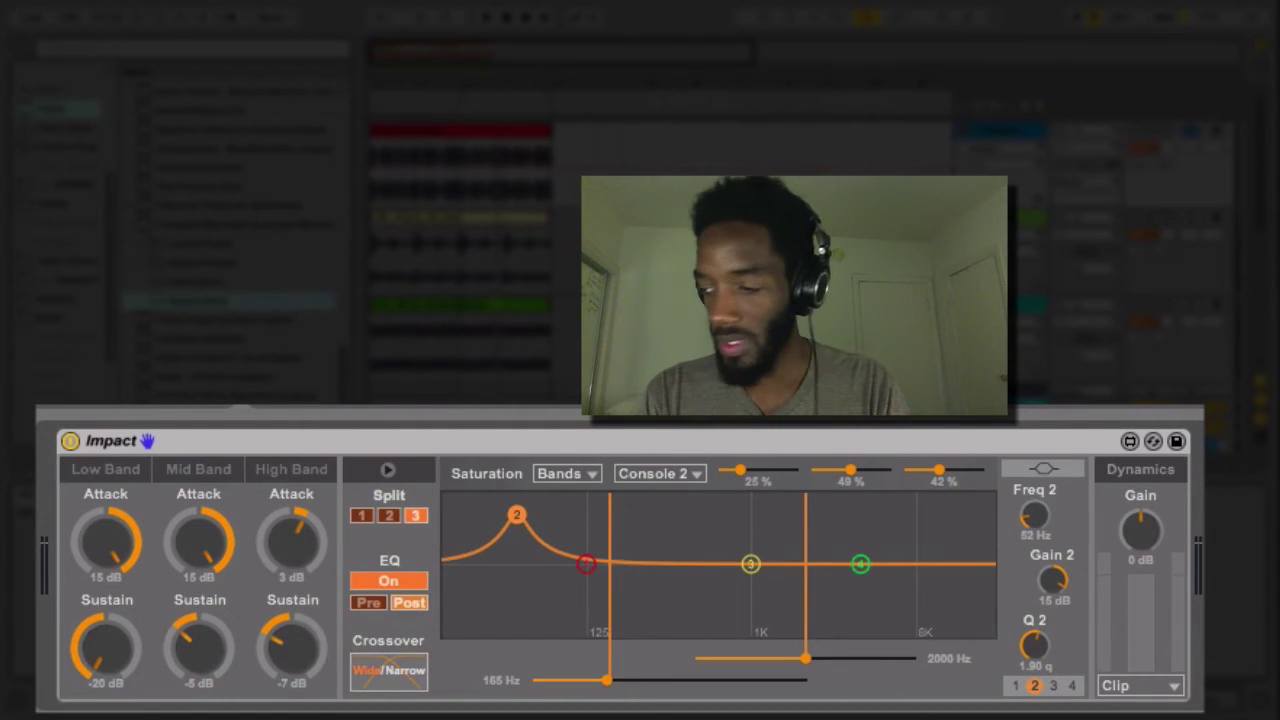
key(space)
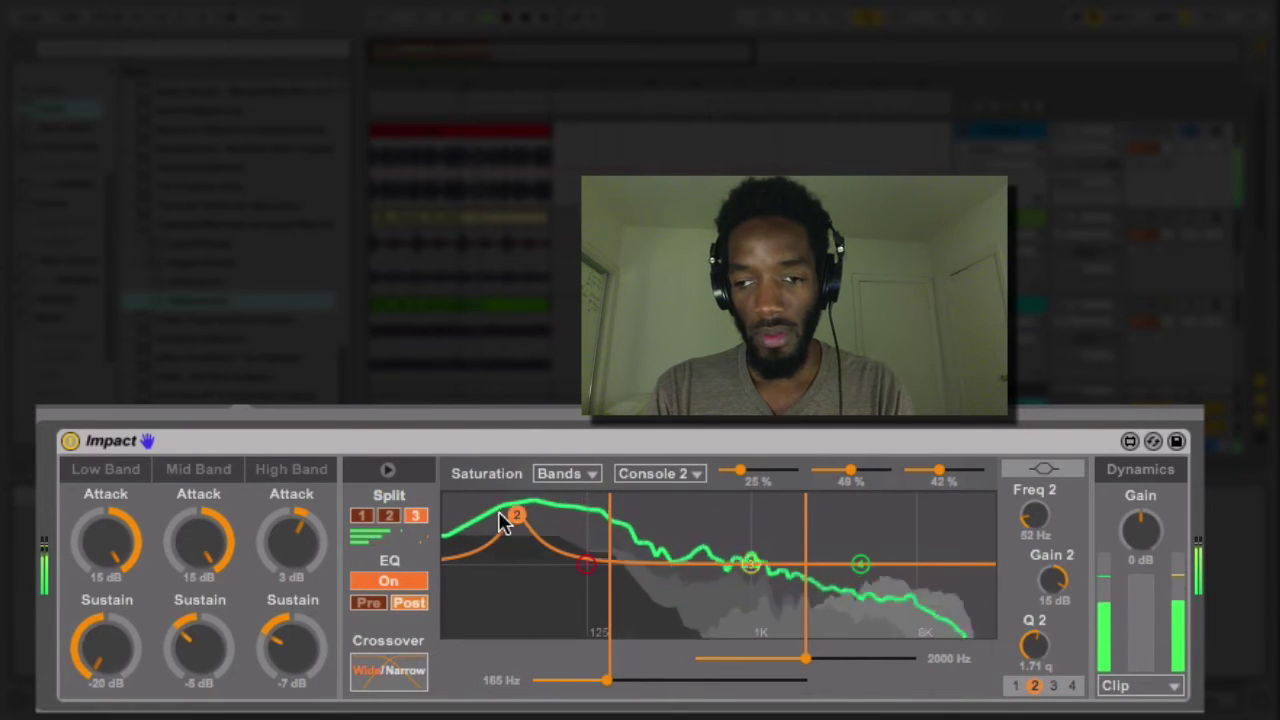
drag(516, 519, 518, 523)
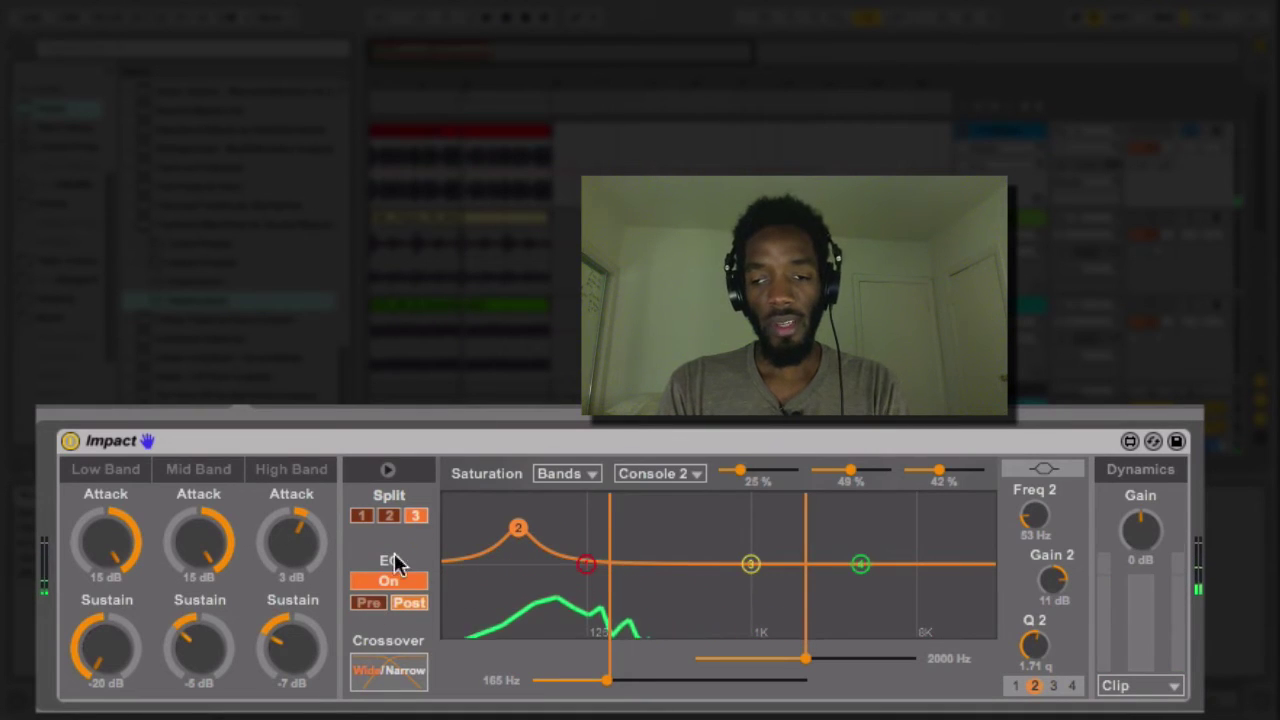
Compare the EQ placed before and after the transient shaping, ending on Post.
click(367, 604)
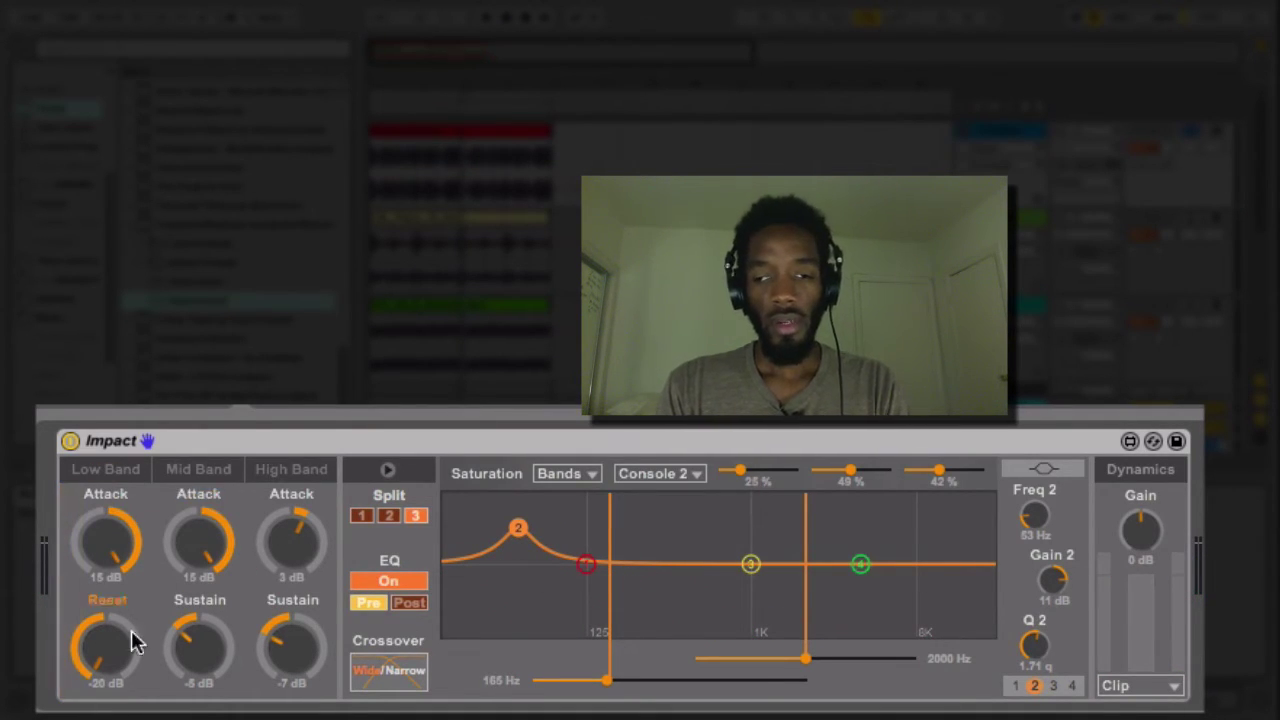
click(408, 606)
click(364, 606)
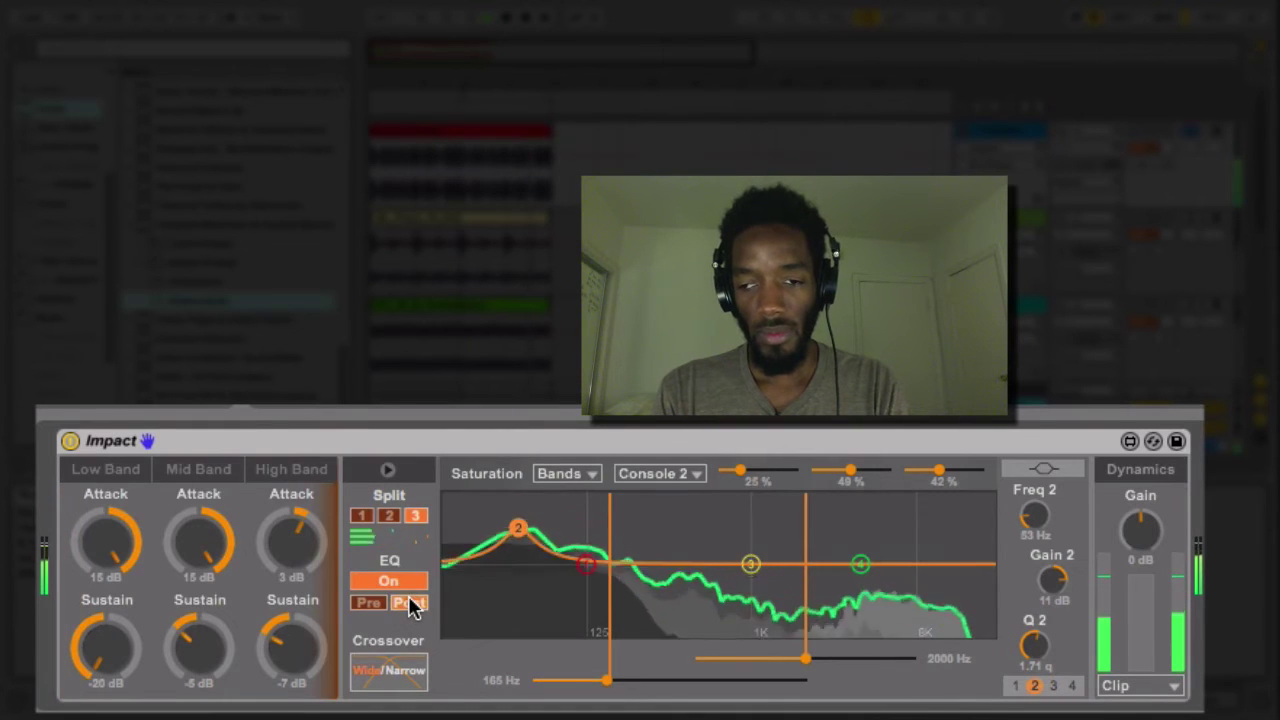
click(411, 604)
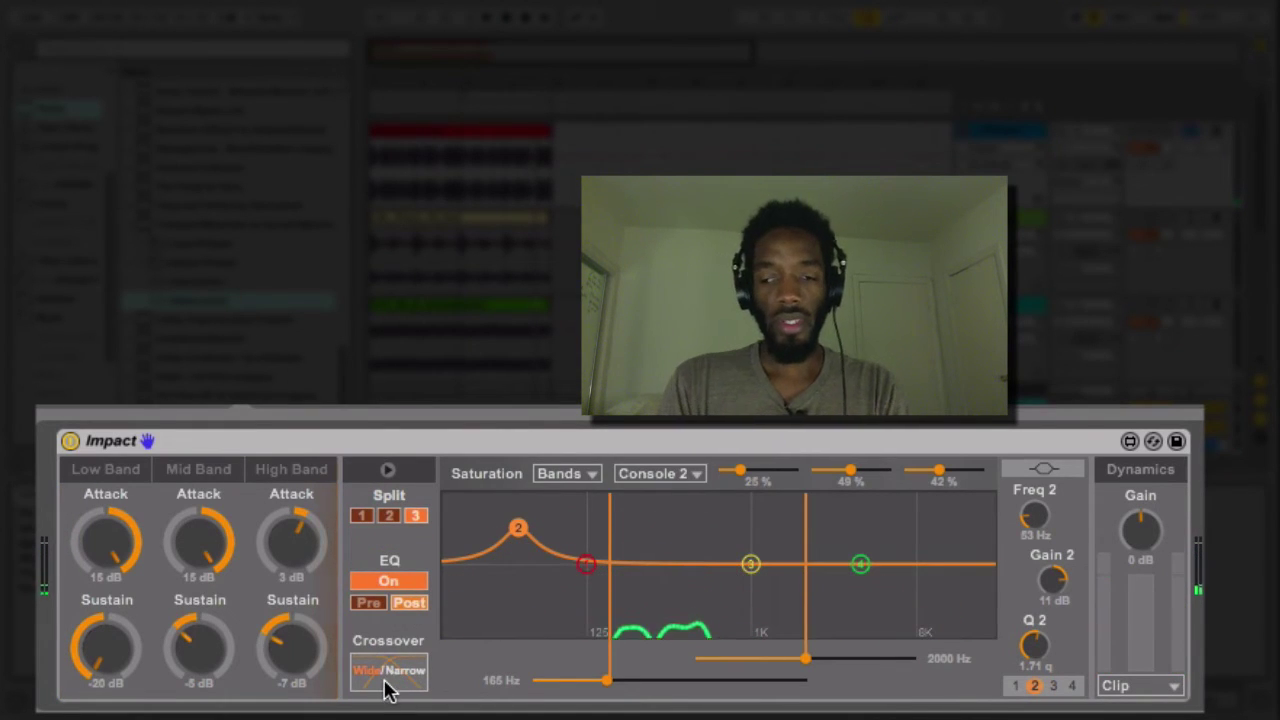
Try the Narrow crossover while sweeping the lower crossover frequency, and settle on Wide at 116 Hz.
drag(604, 680, 697, 680)
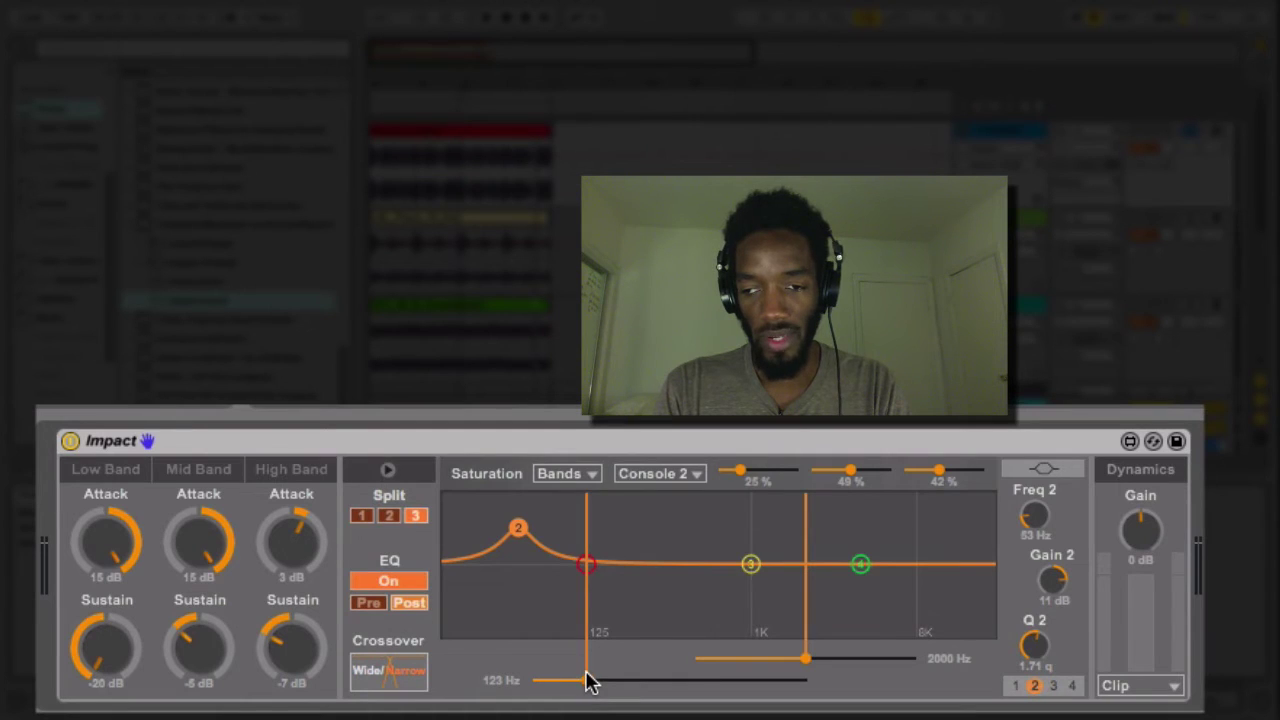
key(space)
drag(587, 678, 628, 680)
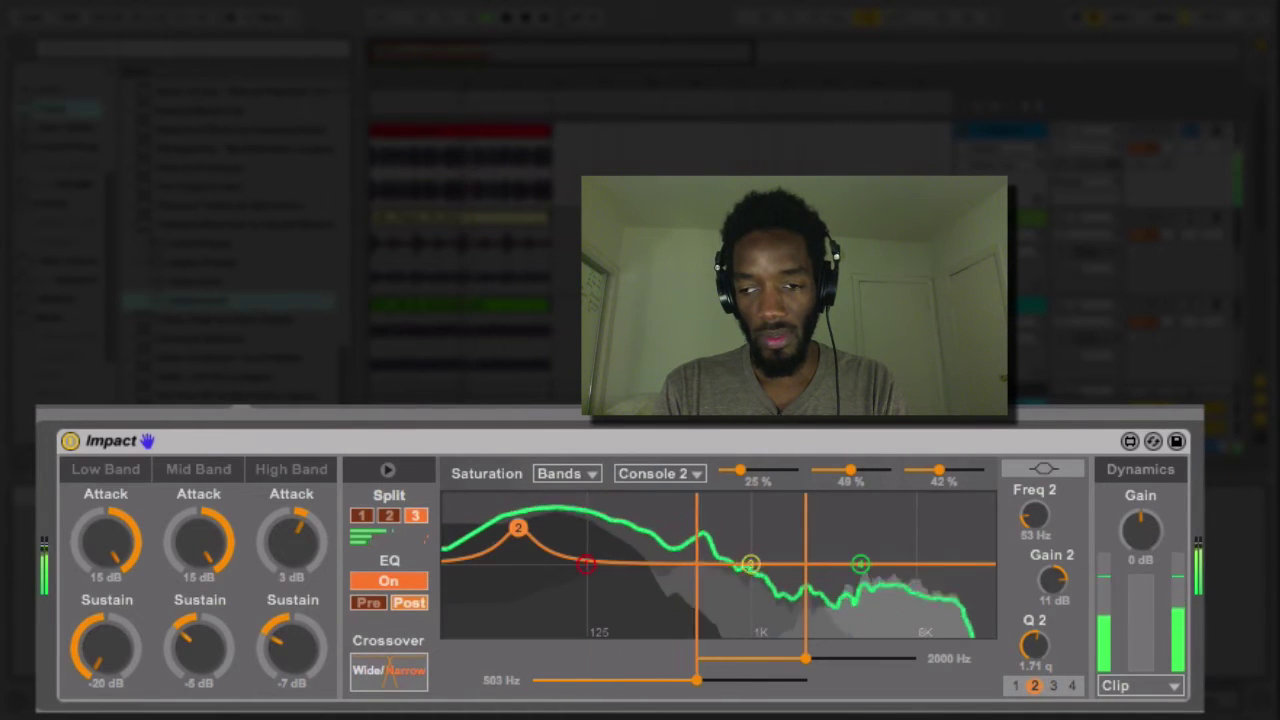
drag(728, 679, 580, 680)
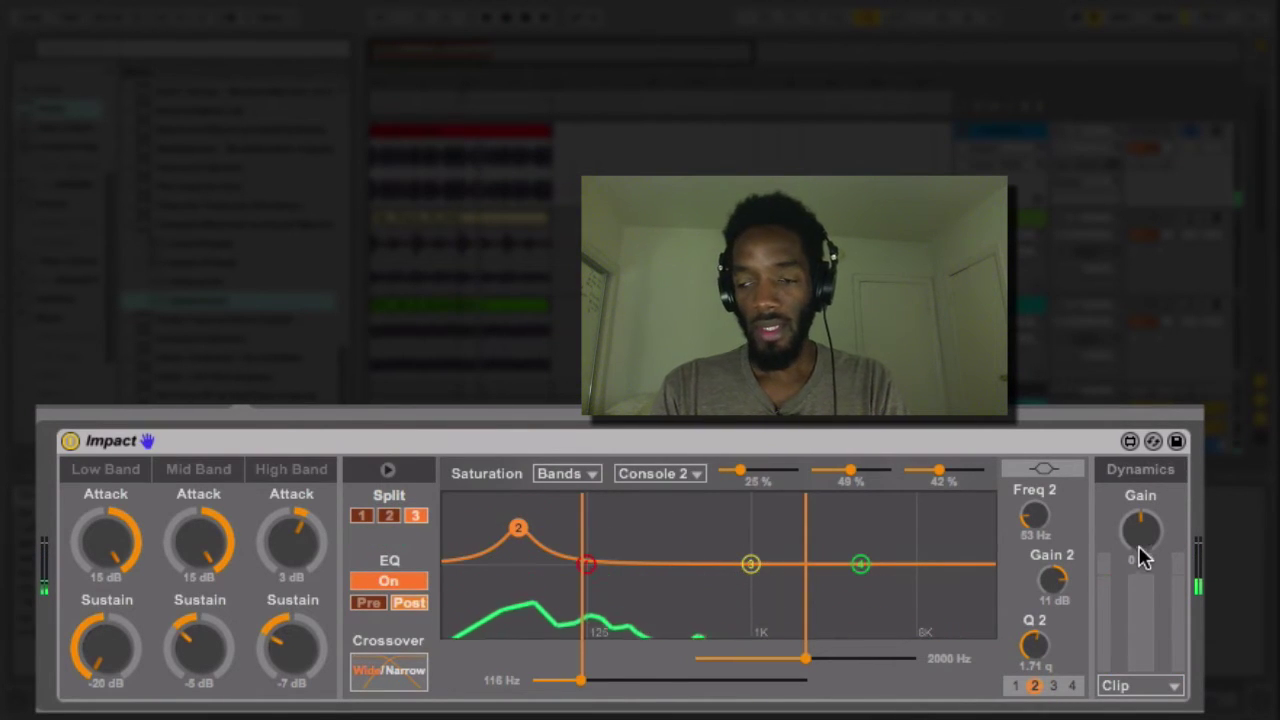
Set the Dynamics gain to -1 dB and play the loop with the output mode set to Thru.
drag(1141, 524, 1141, 534)
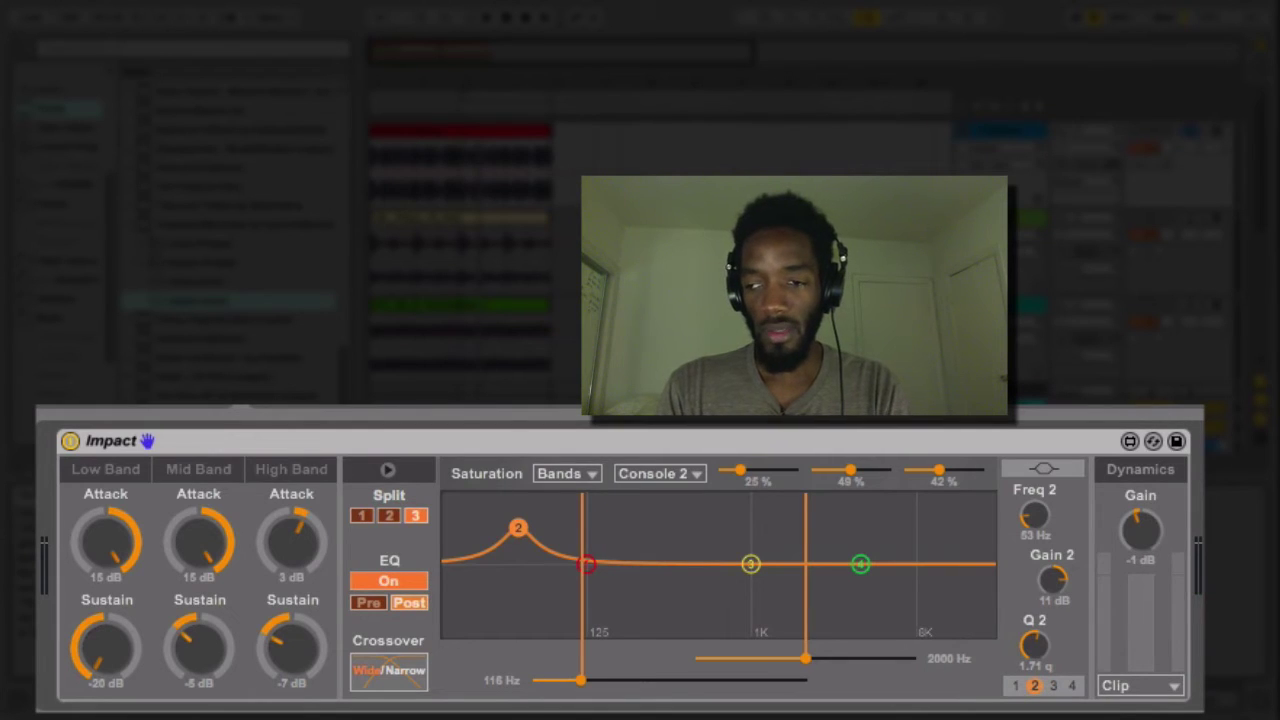
click(1148, 686)
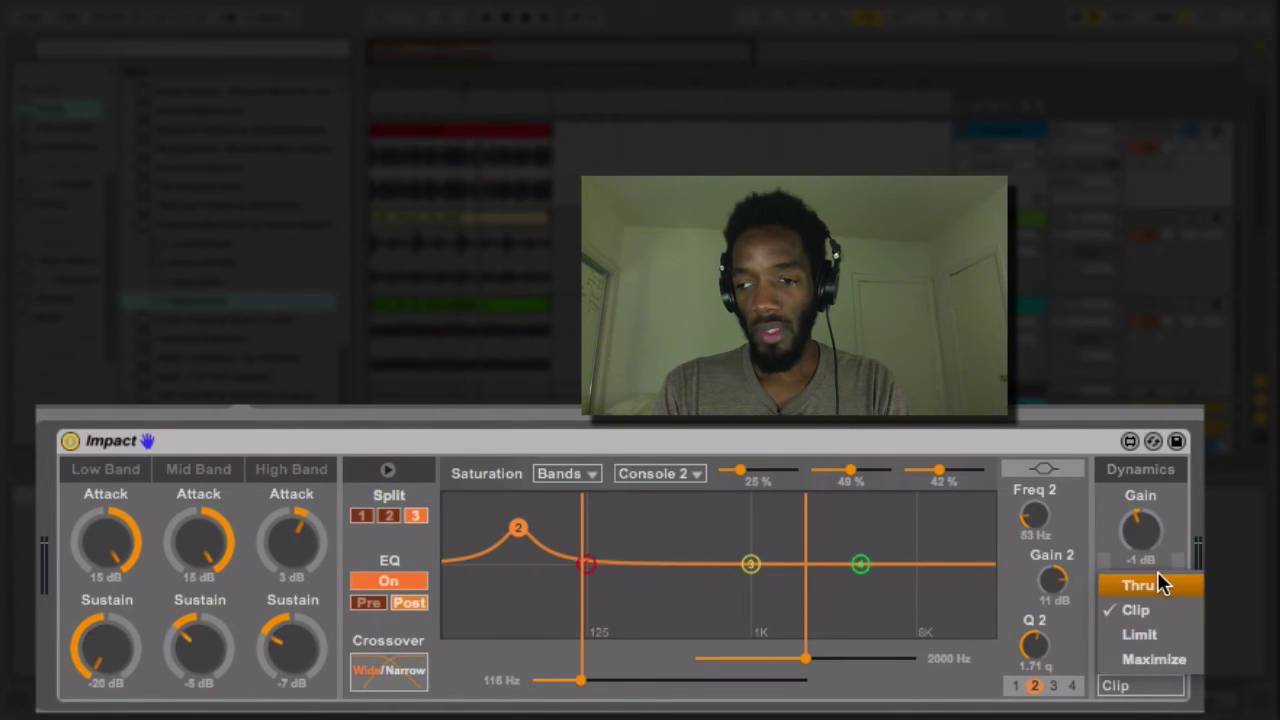
click(1157, 608)
key(space)
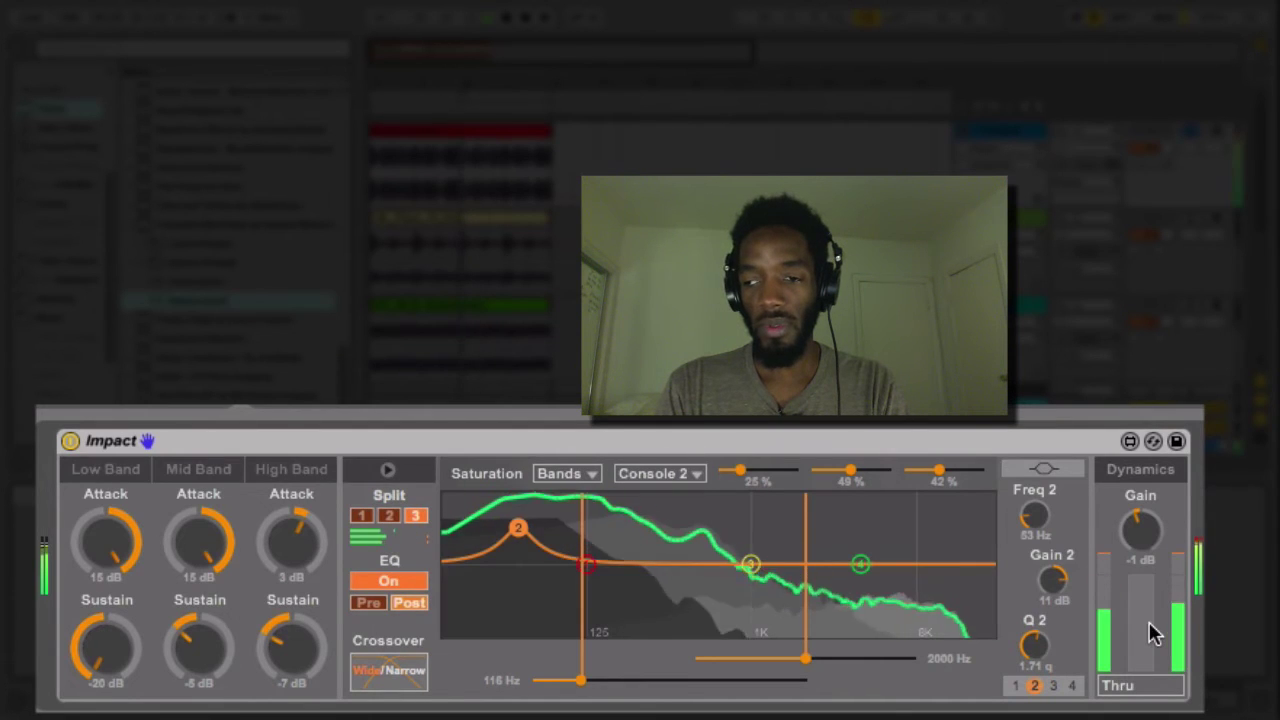
Audition the Clip and Limit output modes on the drum loop, ending with the Dynamics section on Maximize.
click(1143, 690)
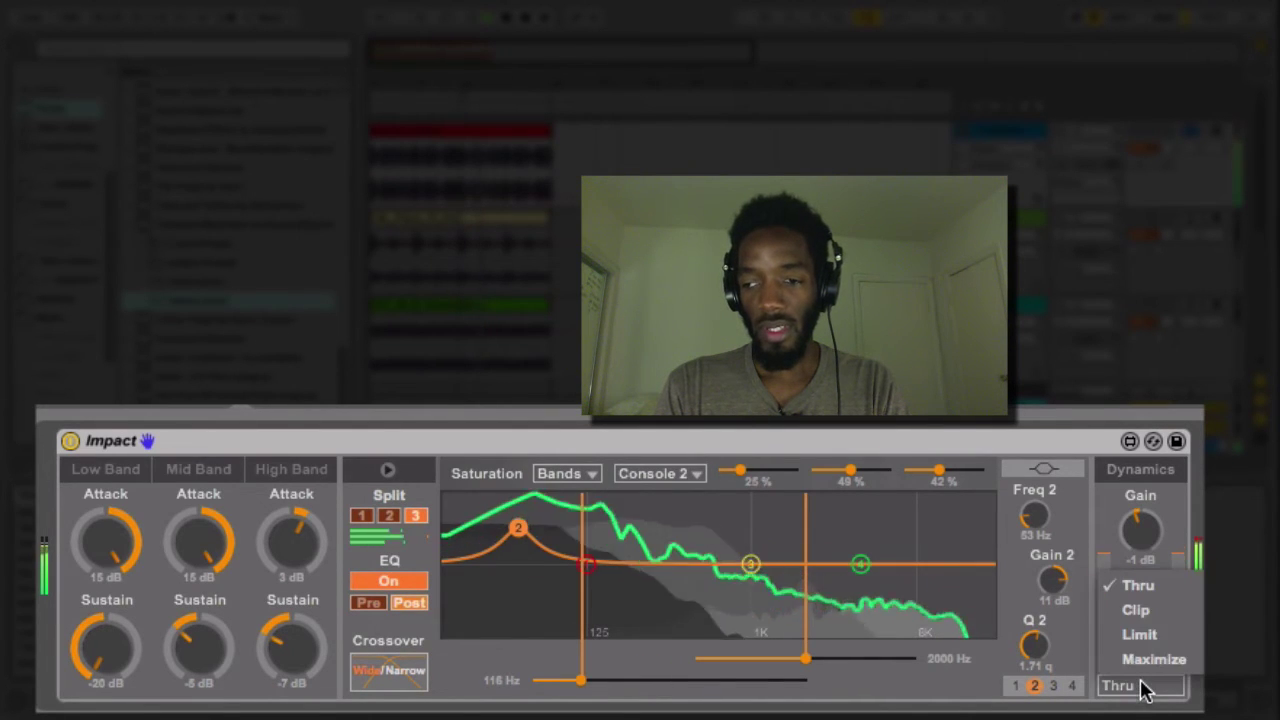
click(1157, 612)
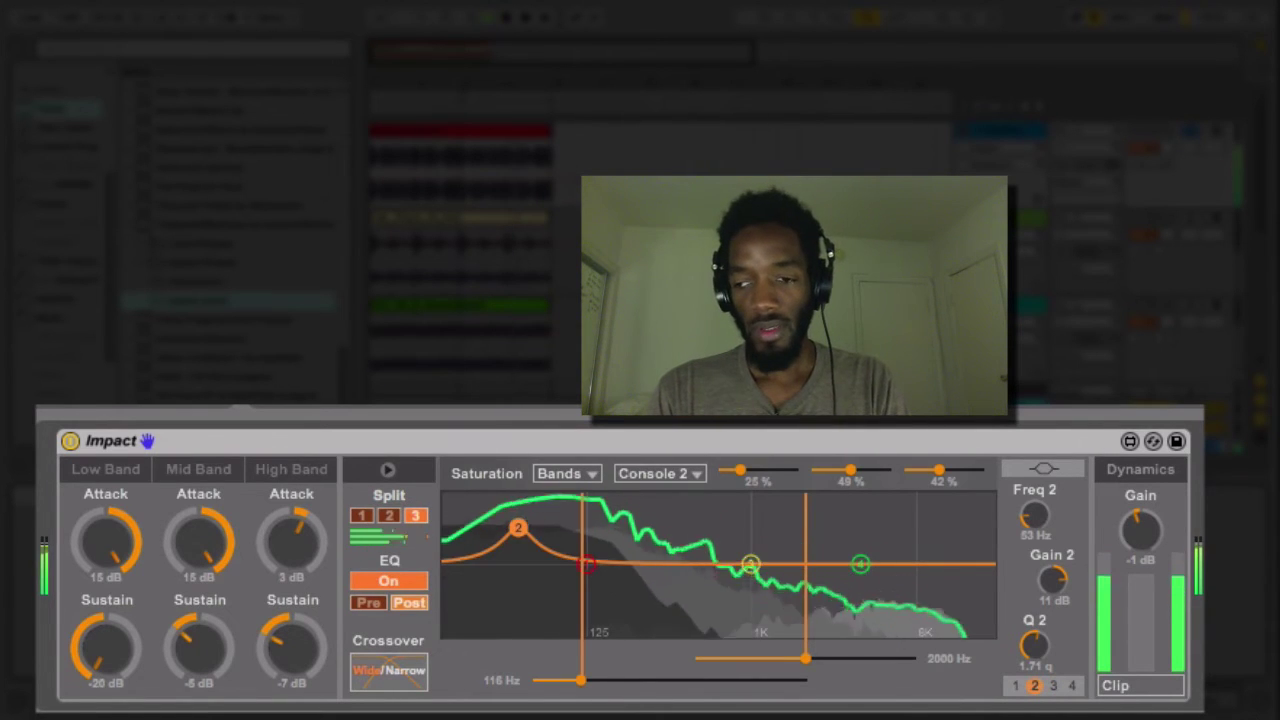
click(1147, 688)
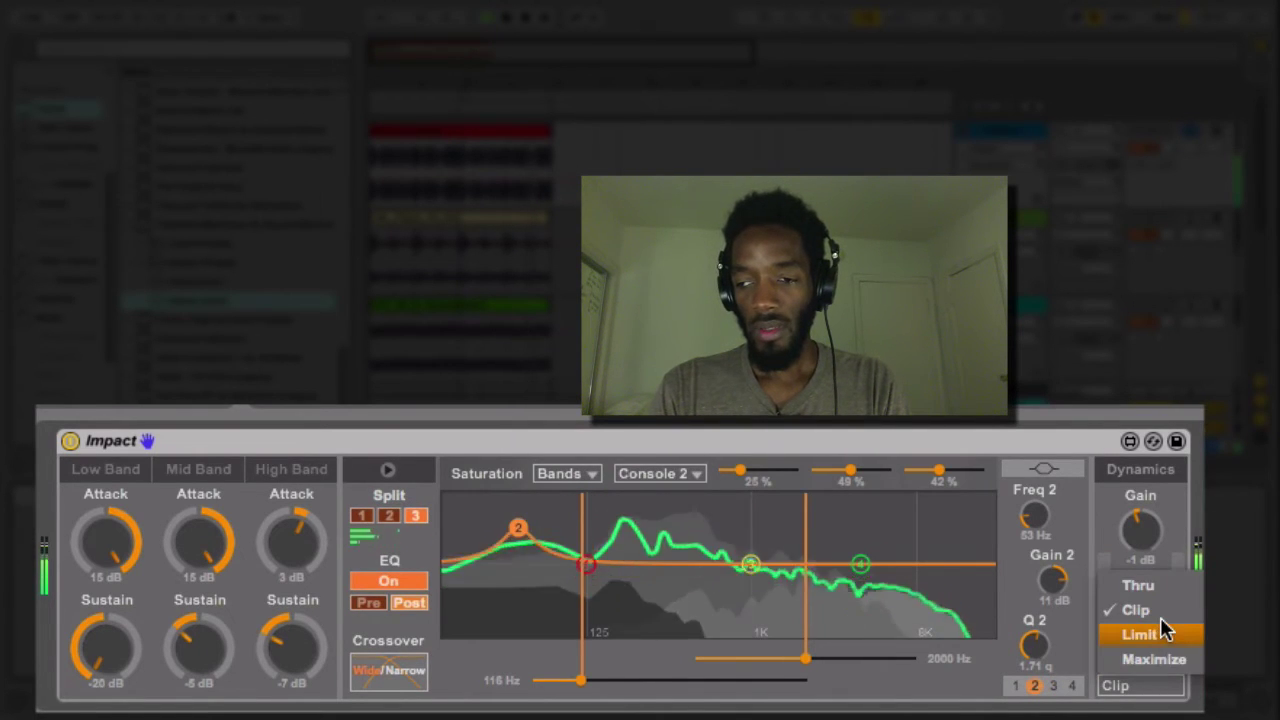
click(1165, 636)
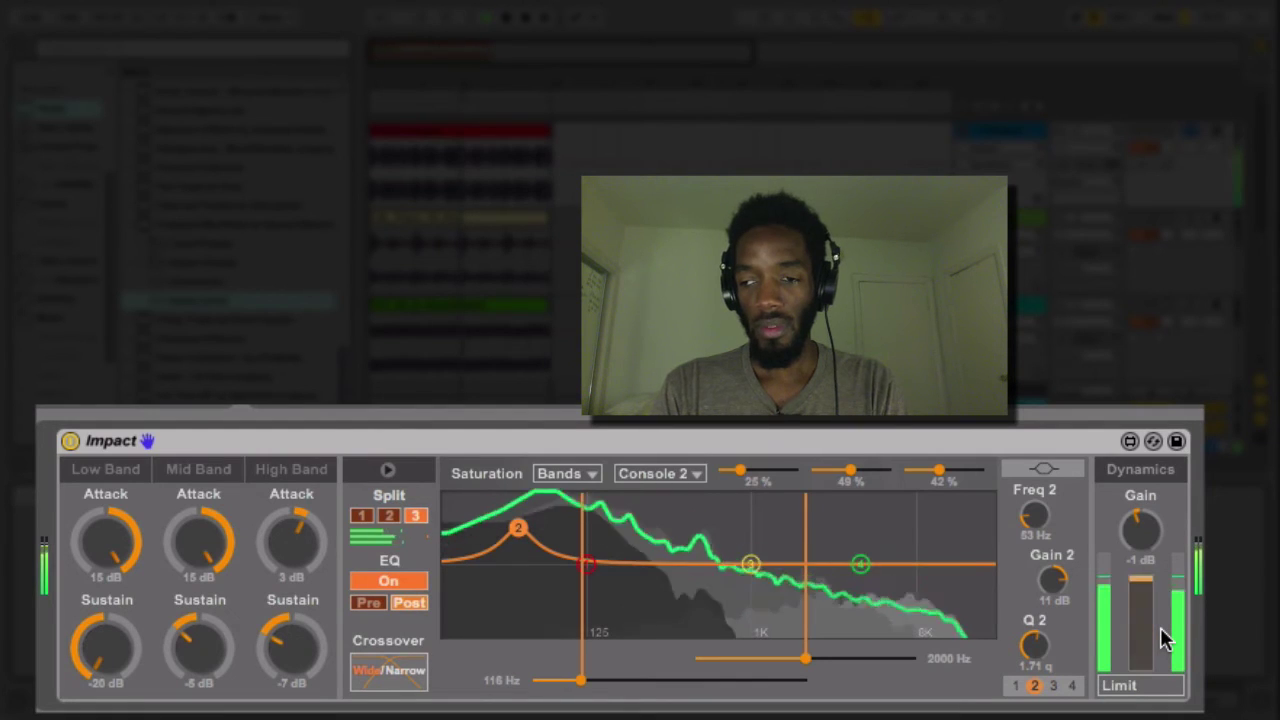
click(1143, 687)
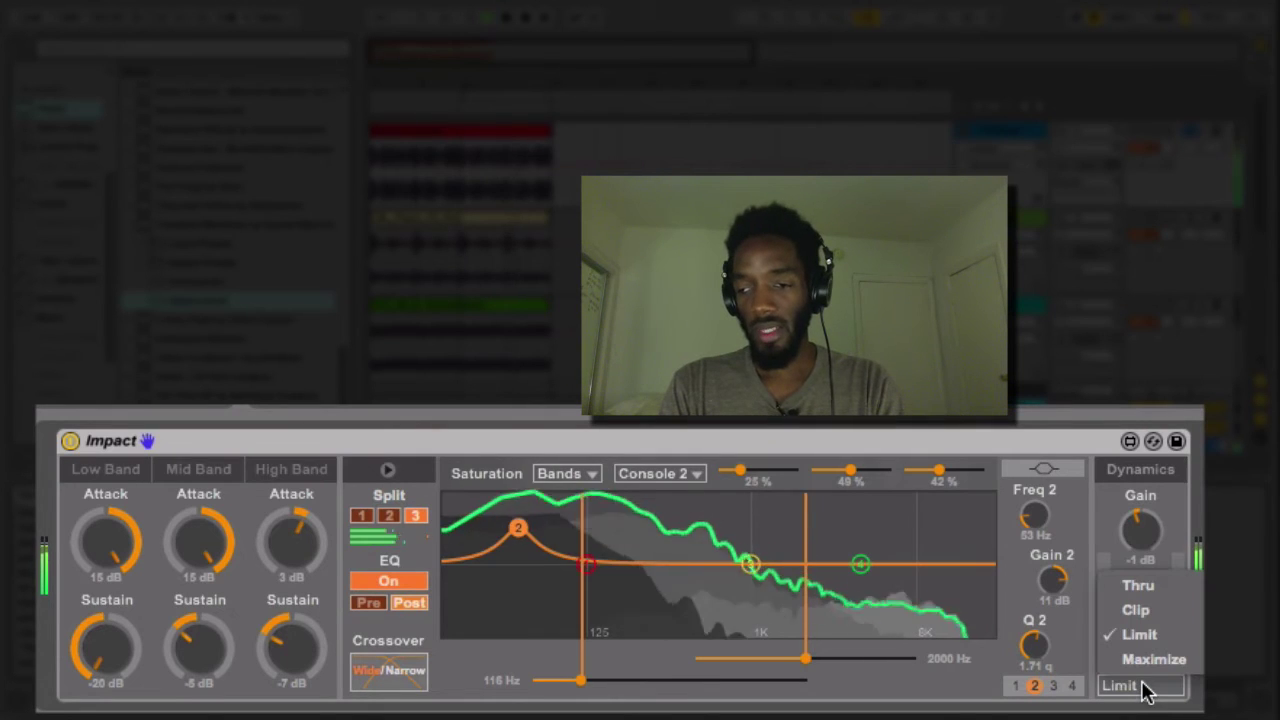
click(1150, 662)
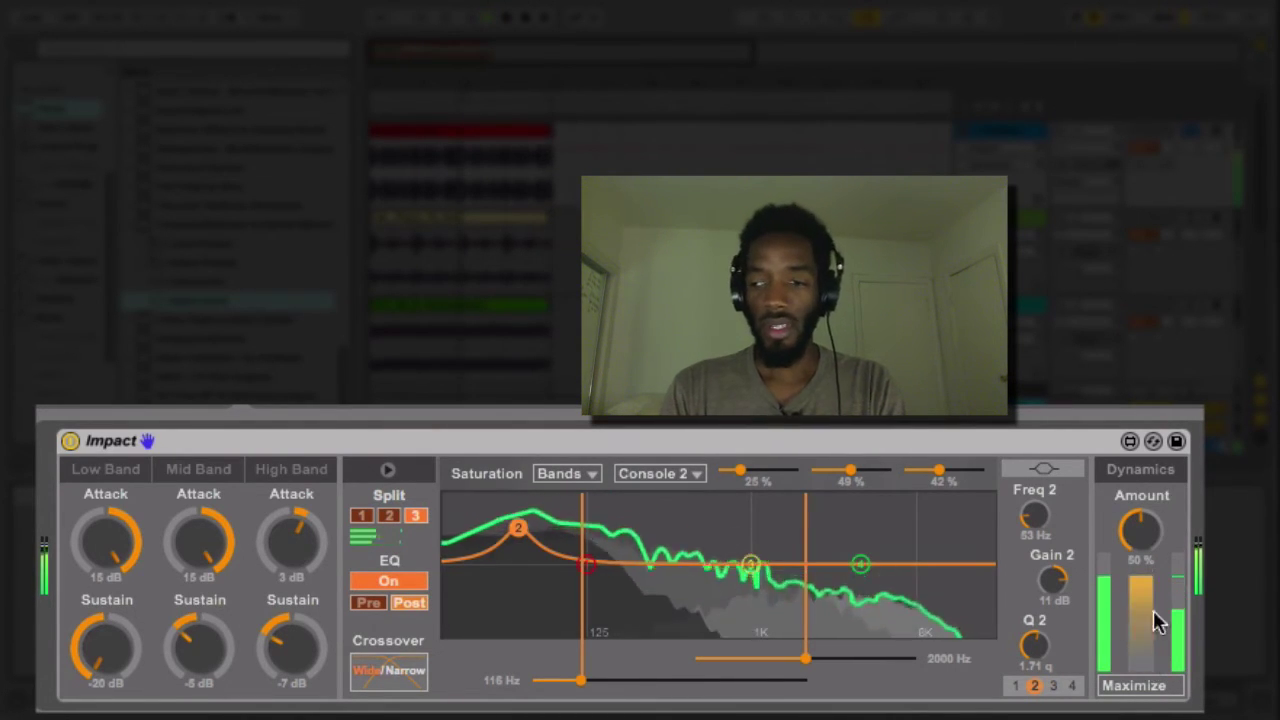
Sweep the Maximize amount down and up, settle on 18 %, and return the Dynamics mode to Clip.
drag(1143, 523, 1143, 585)
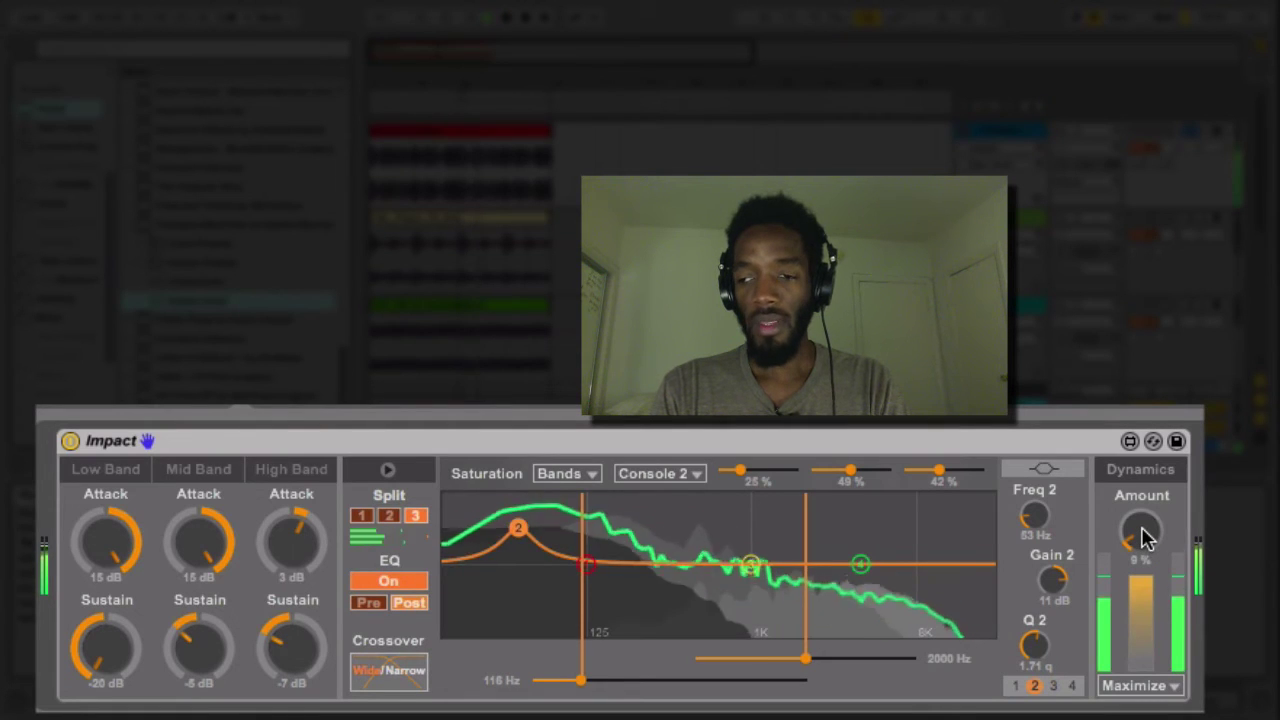
drag(1145, 538, 1145, 490)
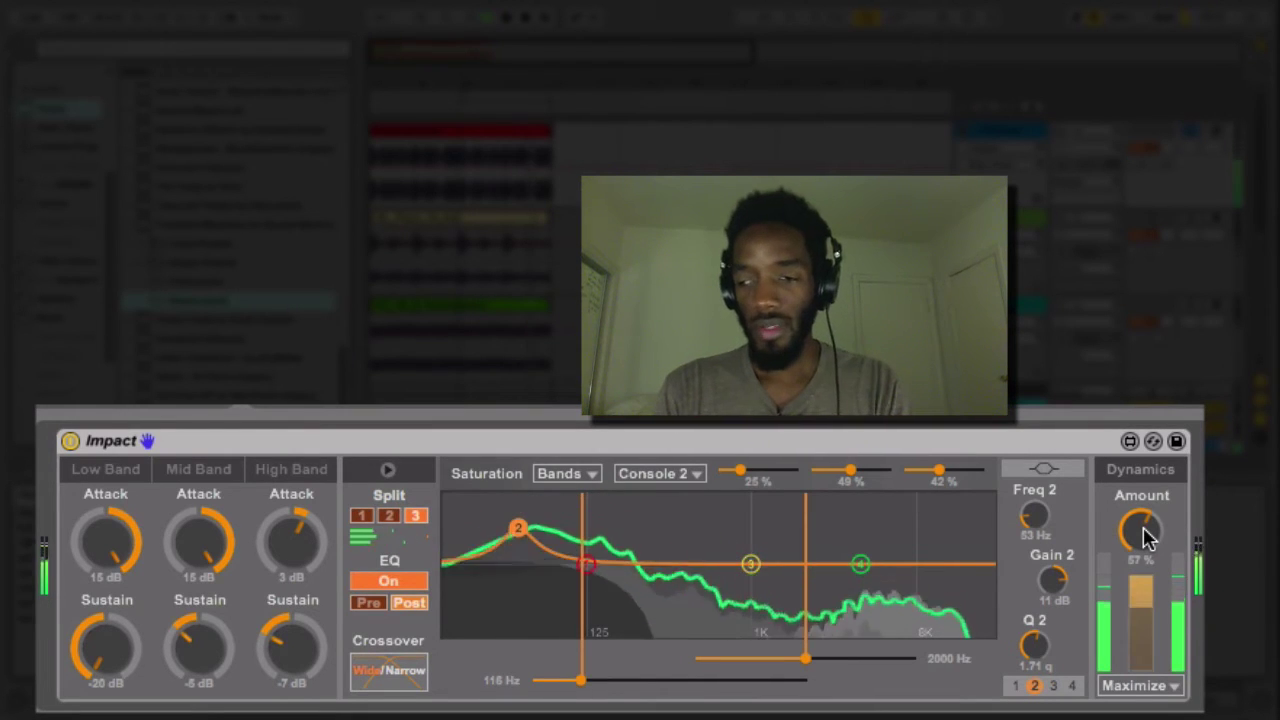
drag(1143, 521, 1143, 560)
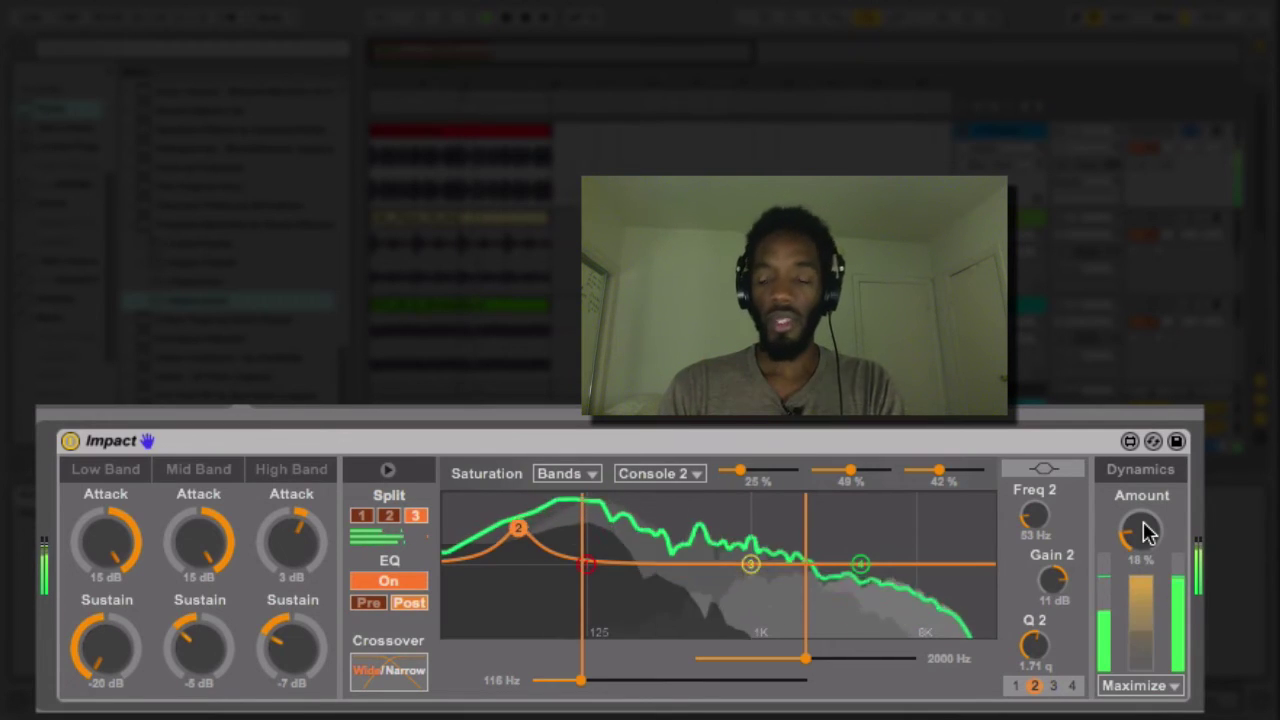
click(1143, 686)
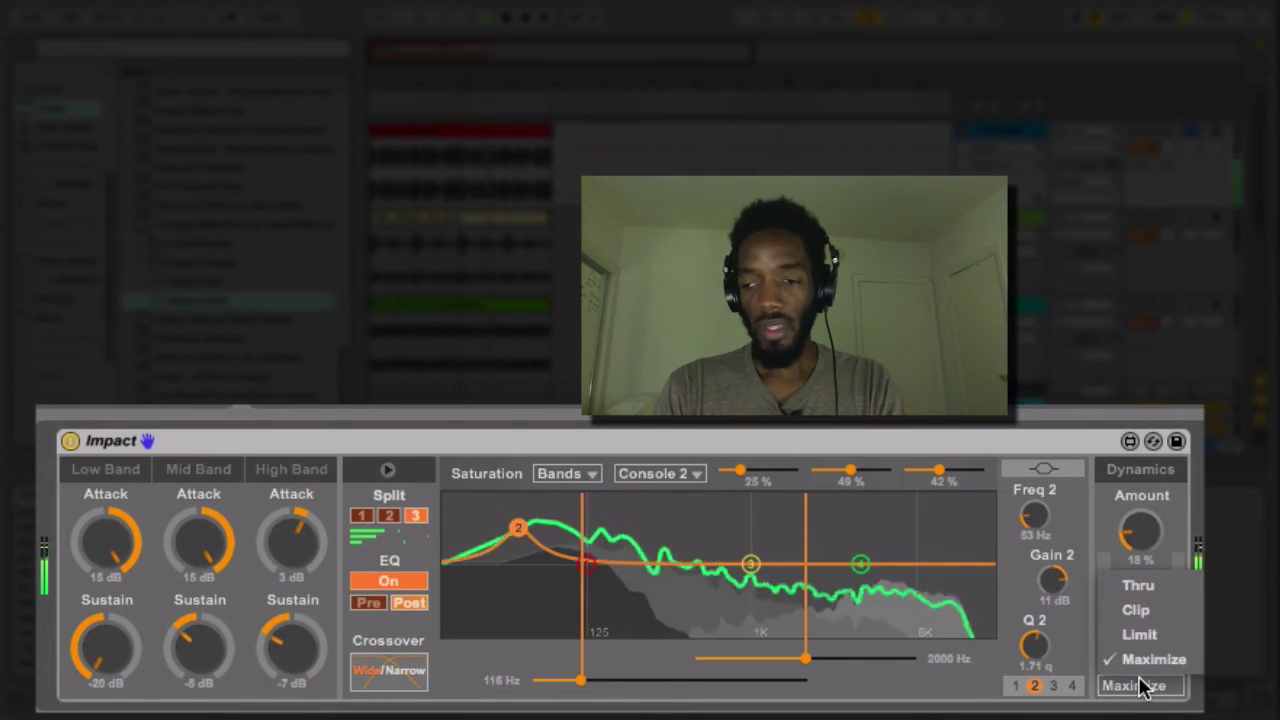
click(1136, 610)
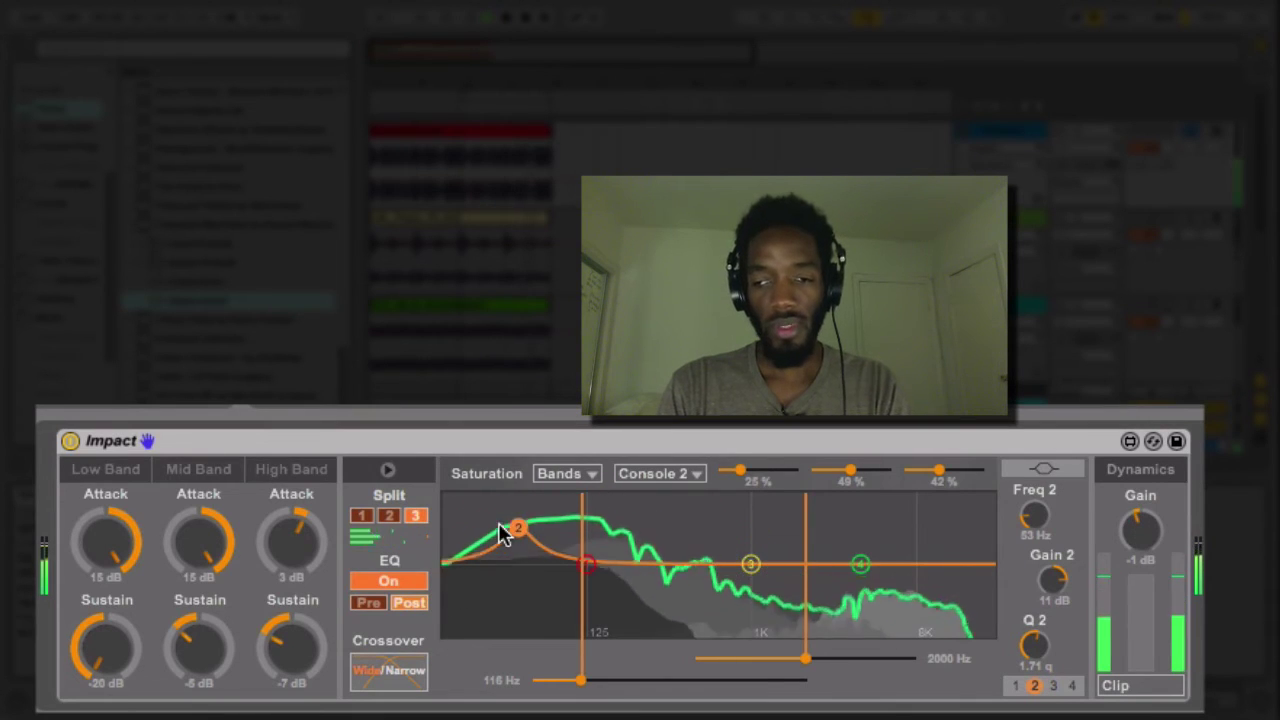
Compare the drum loop and its track peak level with Impact bypassed and enabled, leaving the device on.
click(70, 442)
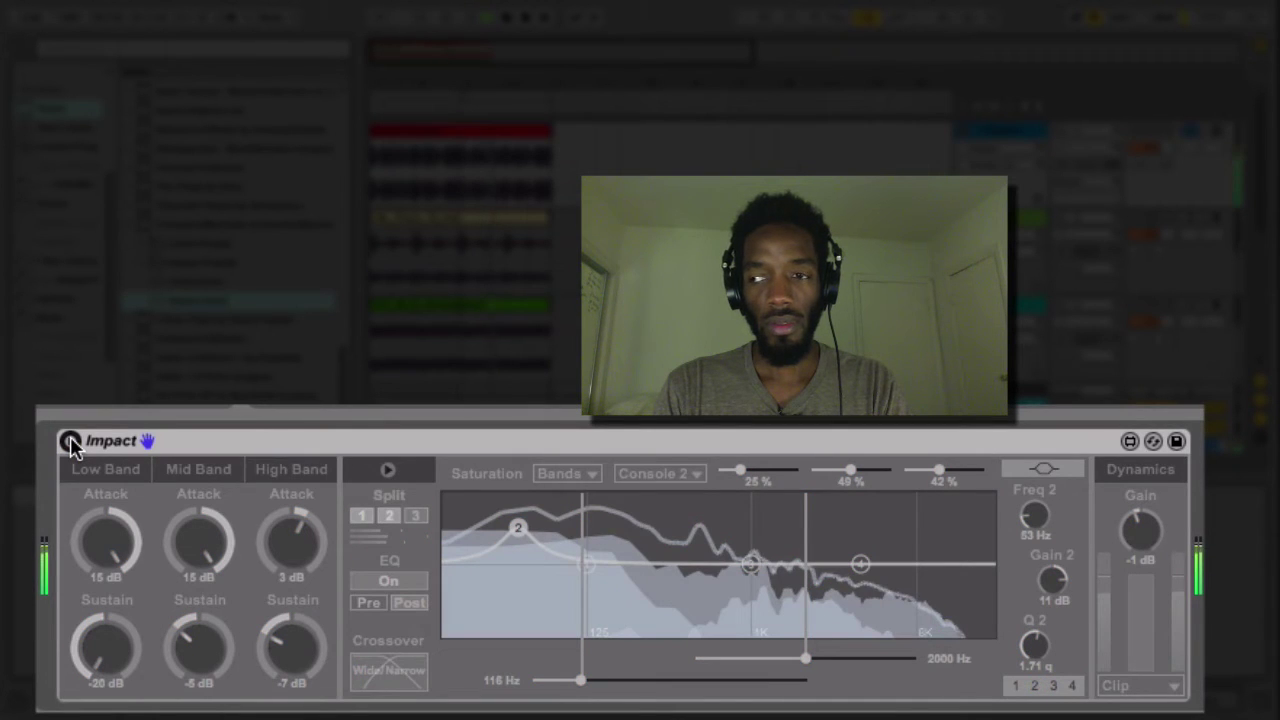
click(70, 441)
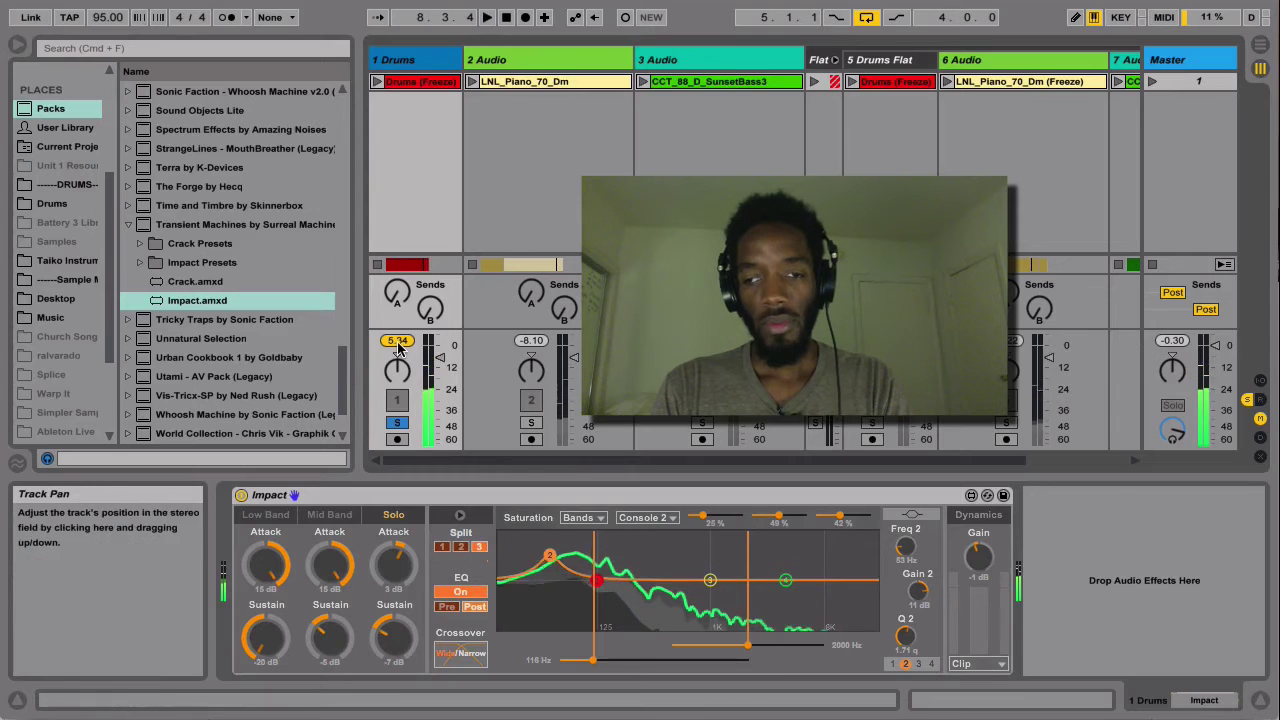
click(241, 495)
key(space)
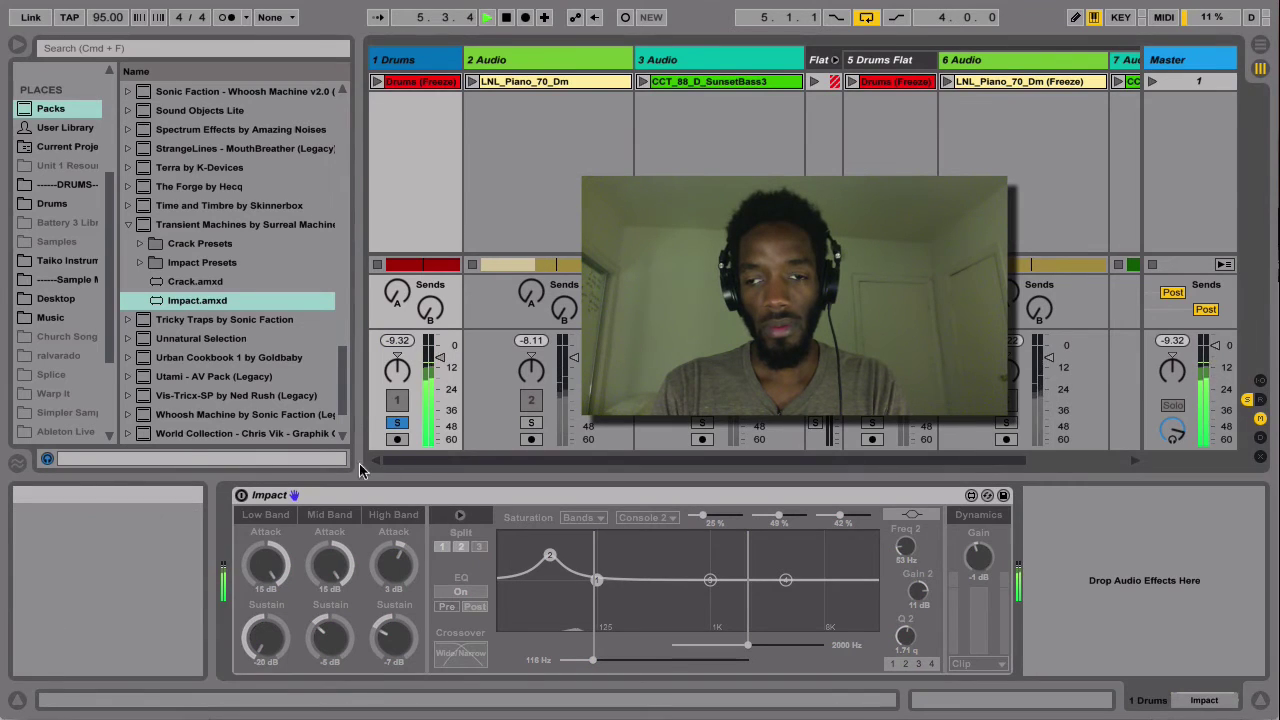
click(241, 495)
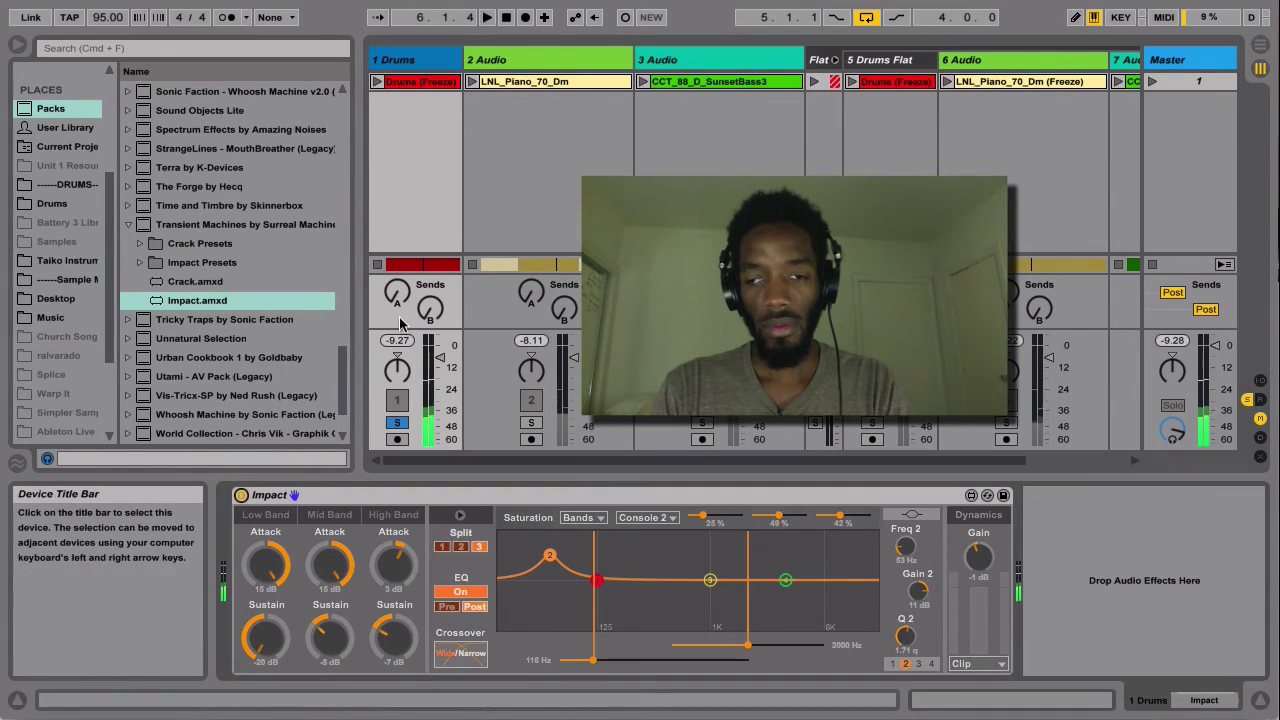
key(space)
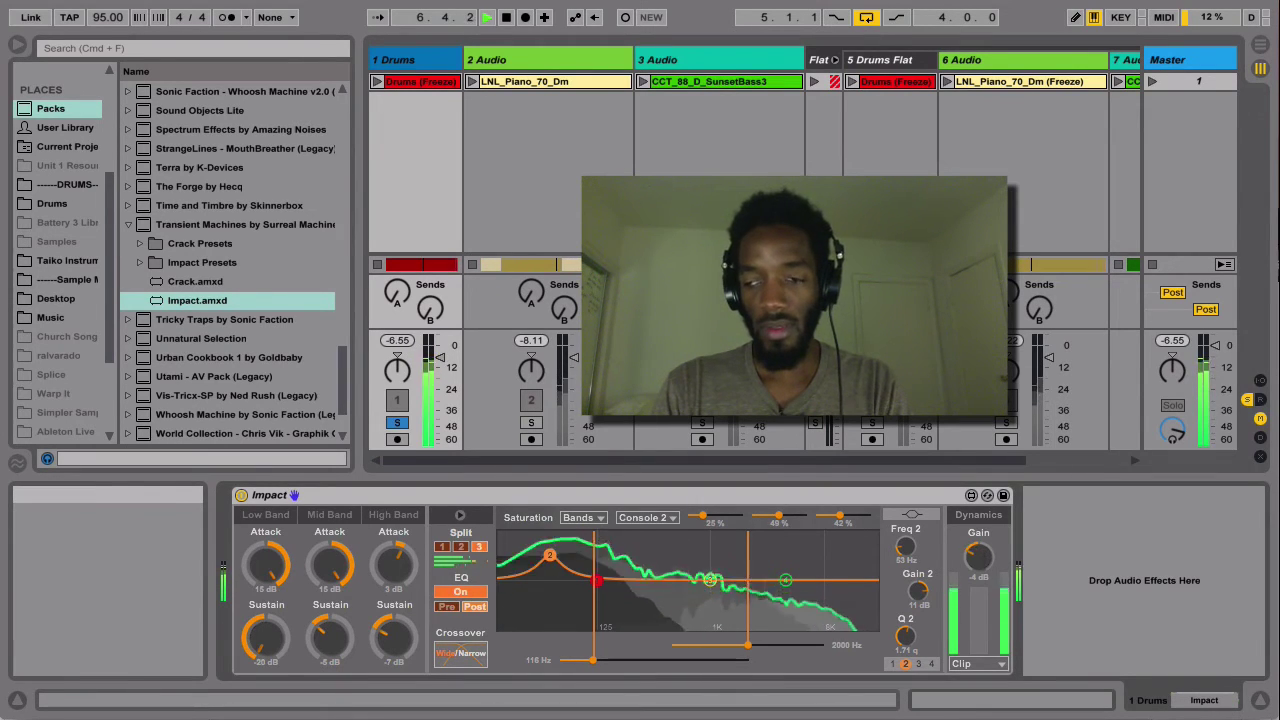
Try a Dynamics gain of -4 dB while comparing the Drums track's peak level with Impact on and bypassed.
drag(982, 558, 982, 572)
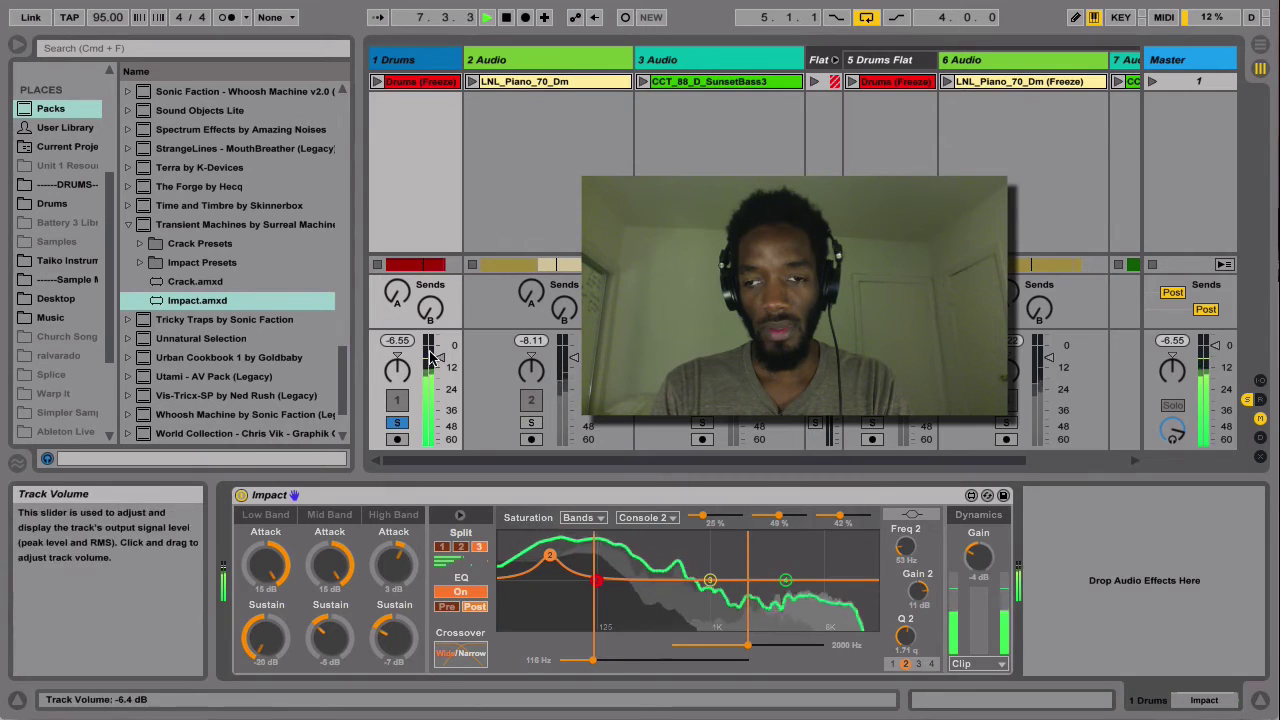
click(400, 342)
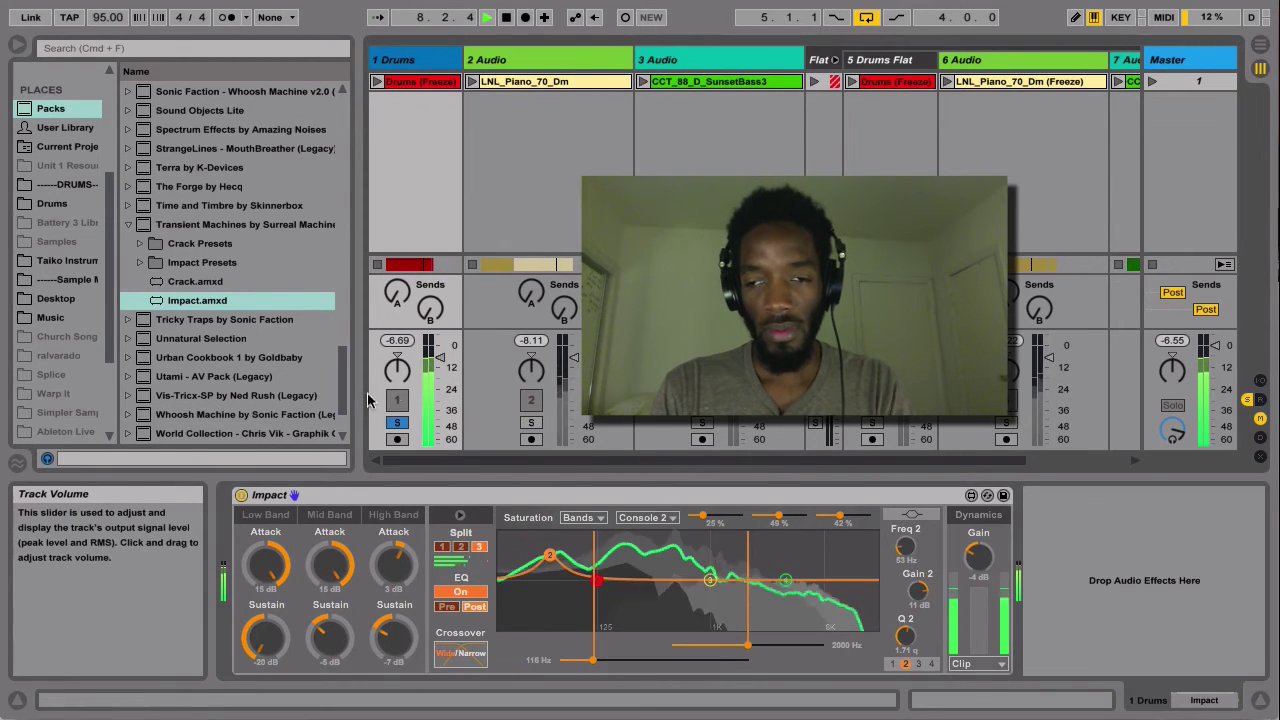
click(241, 495)
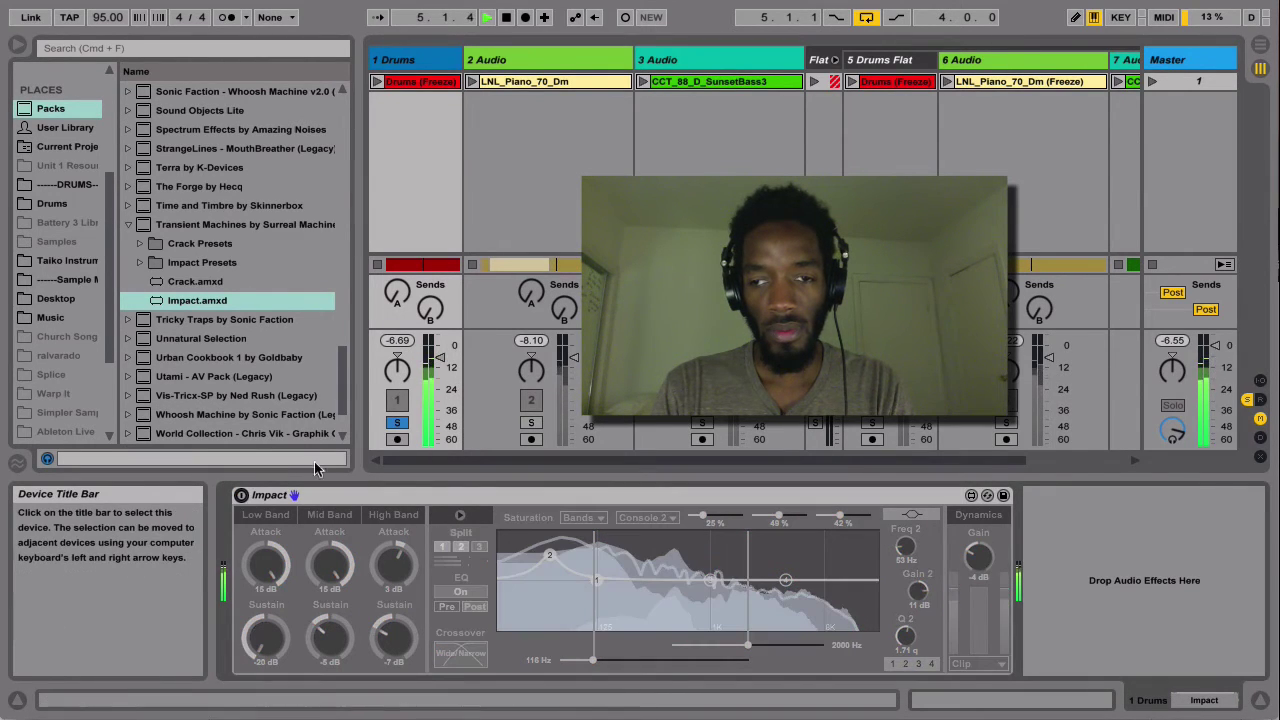
click(400, 341)
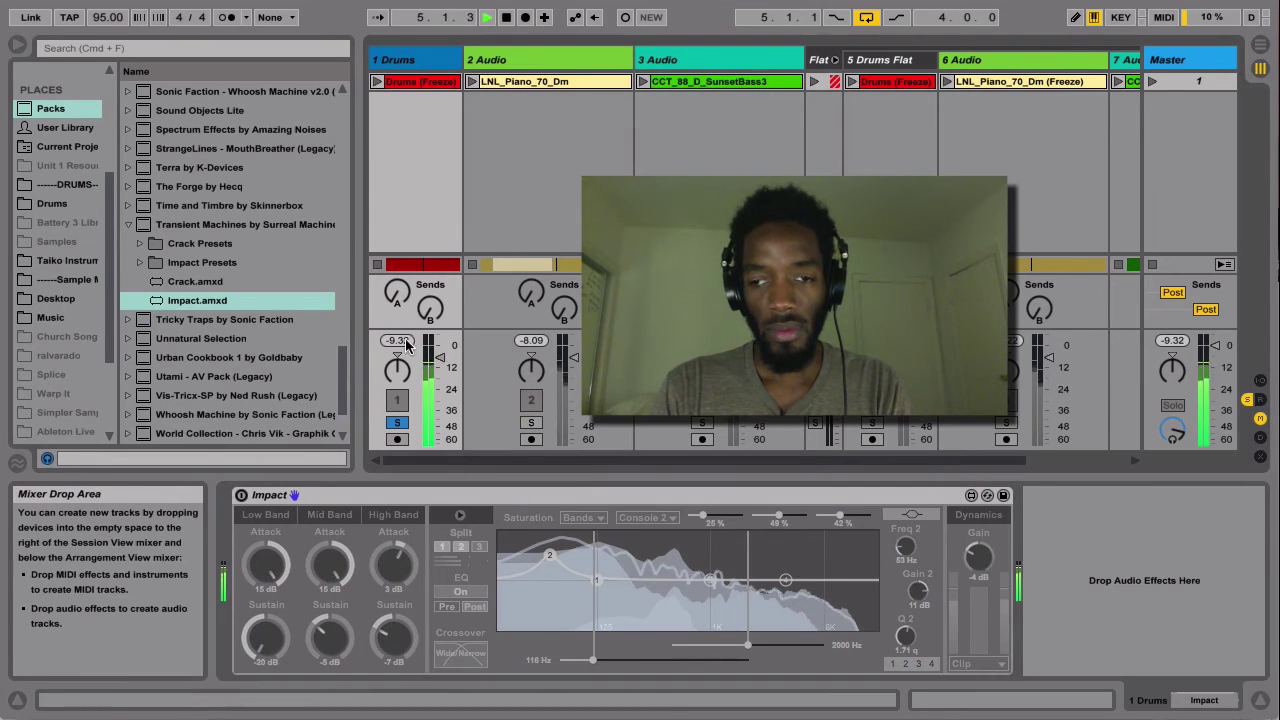
click(241, 495)
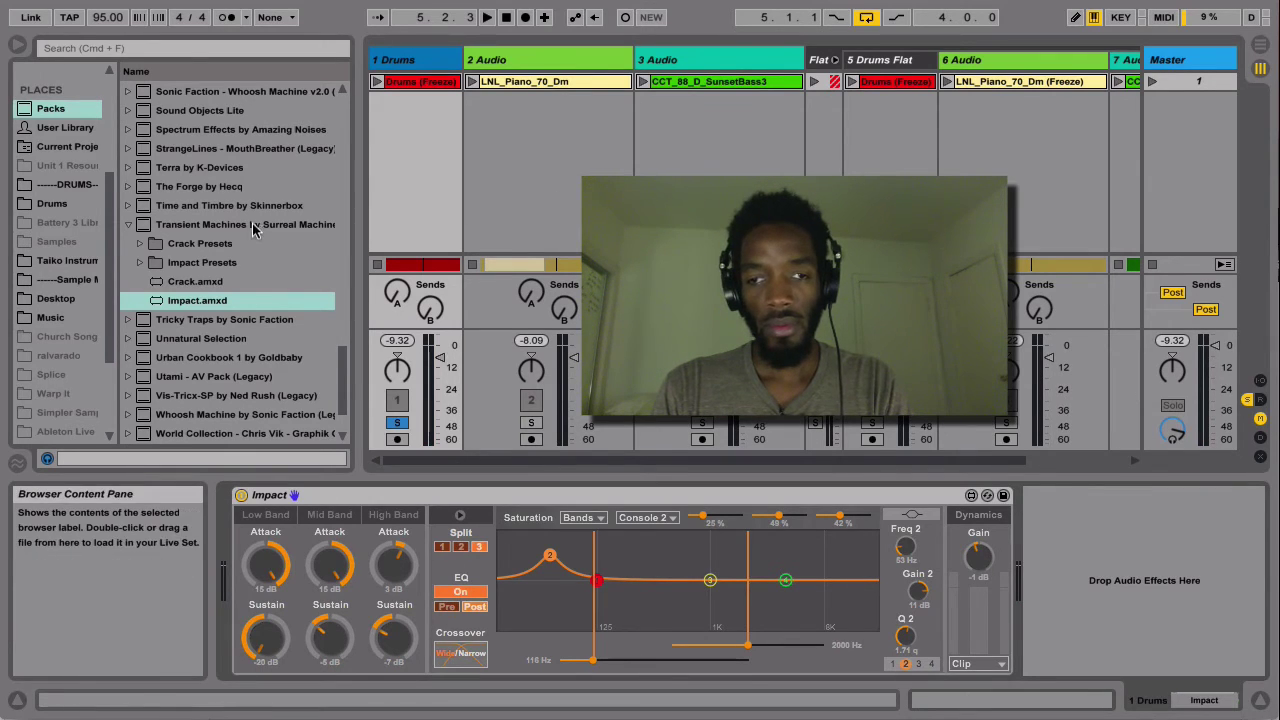
Add a Utility effect after Impact on the Drums track, set its gain to -3 dB, and play the loop.
scroll(83, 168, up, 4)
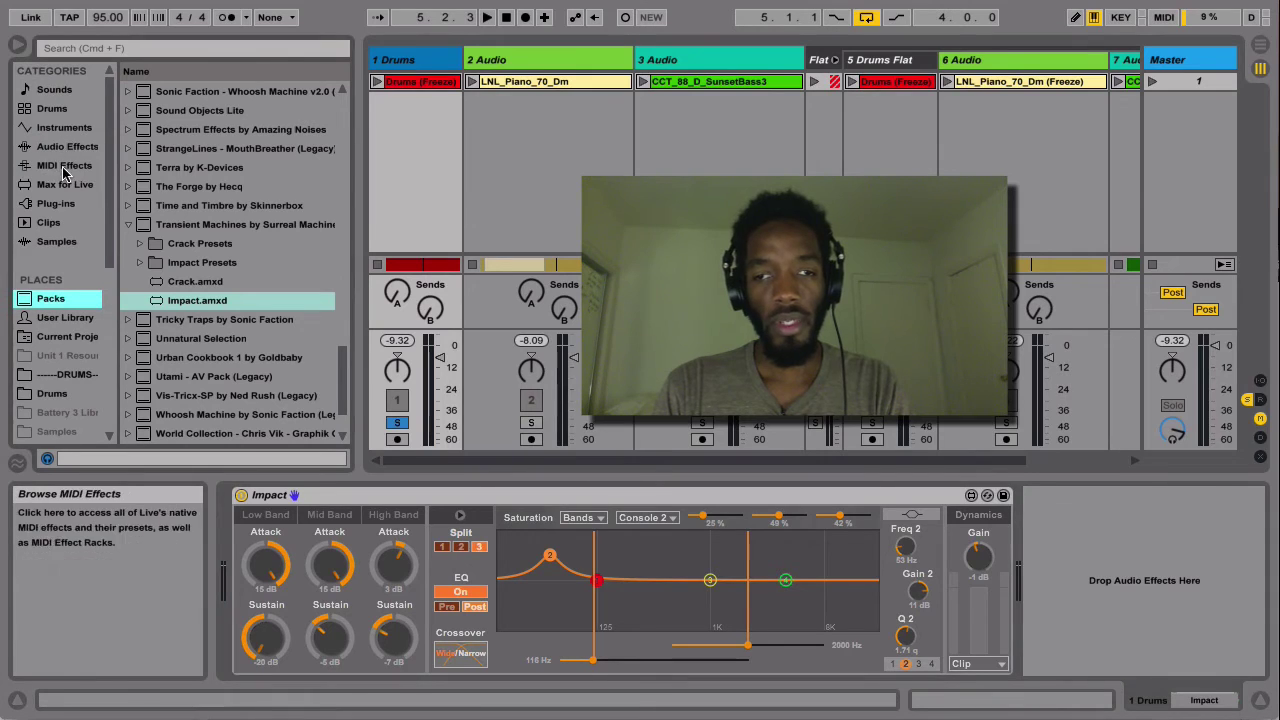
click(74, 150)
scroll(200, 300, down, 6)
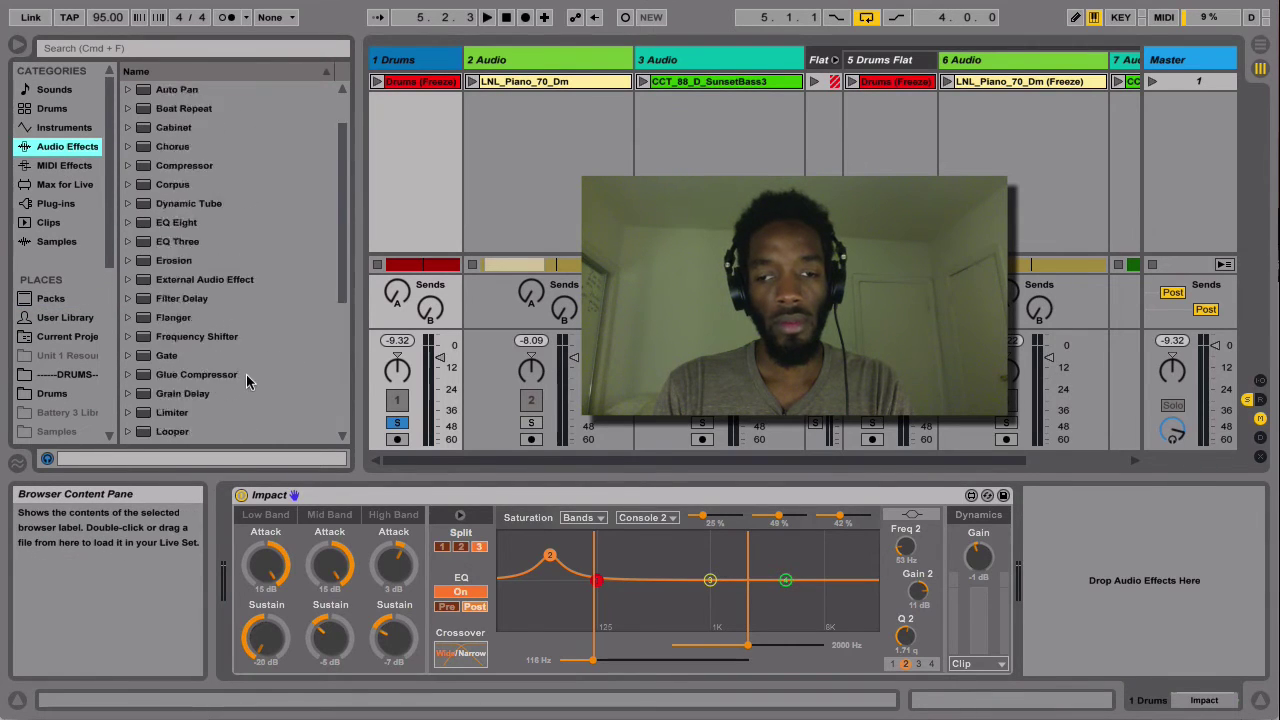
click(177, 319)
drag(150, 400, 1100, 570)
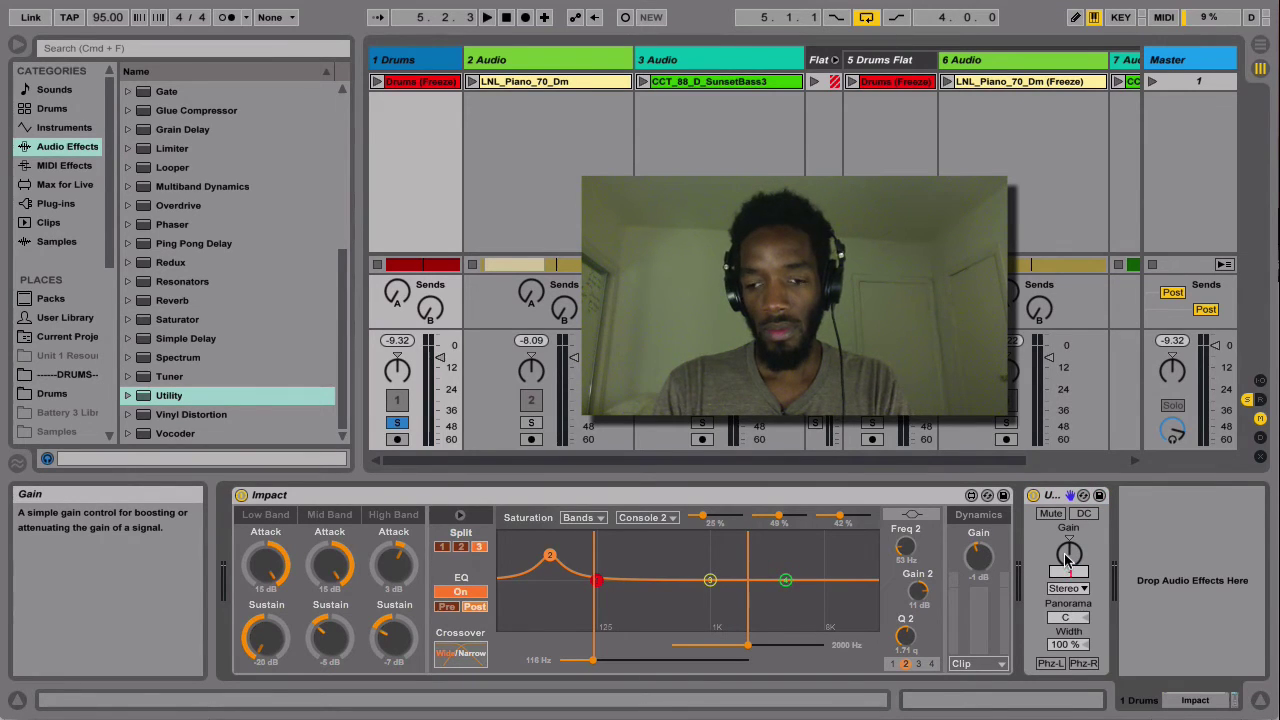
key(space)
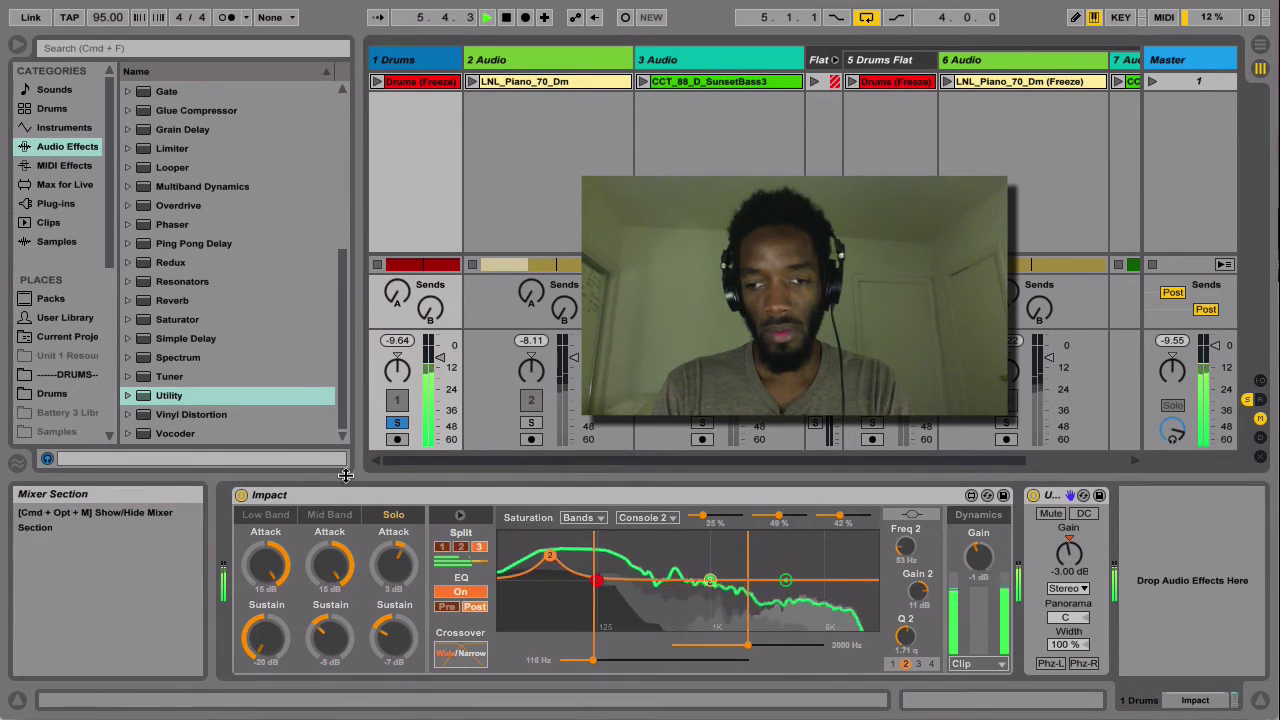
Group Impact and Utility into an Audio Effect Rack and compare the loop with the whole rack bypassed and enabled.
click(860, 495)
key(ctrl+g)
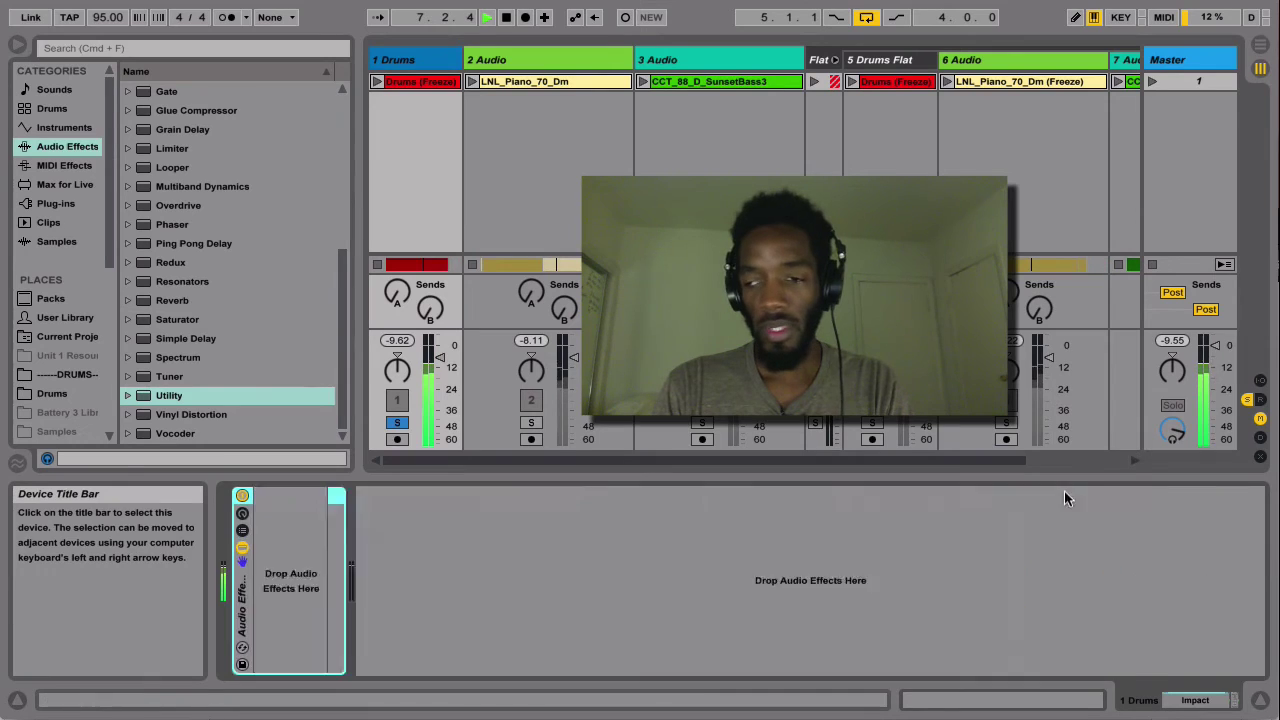
click(242, 497)
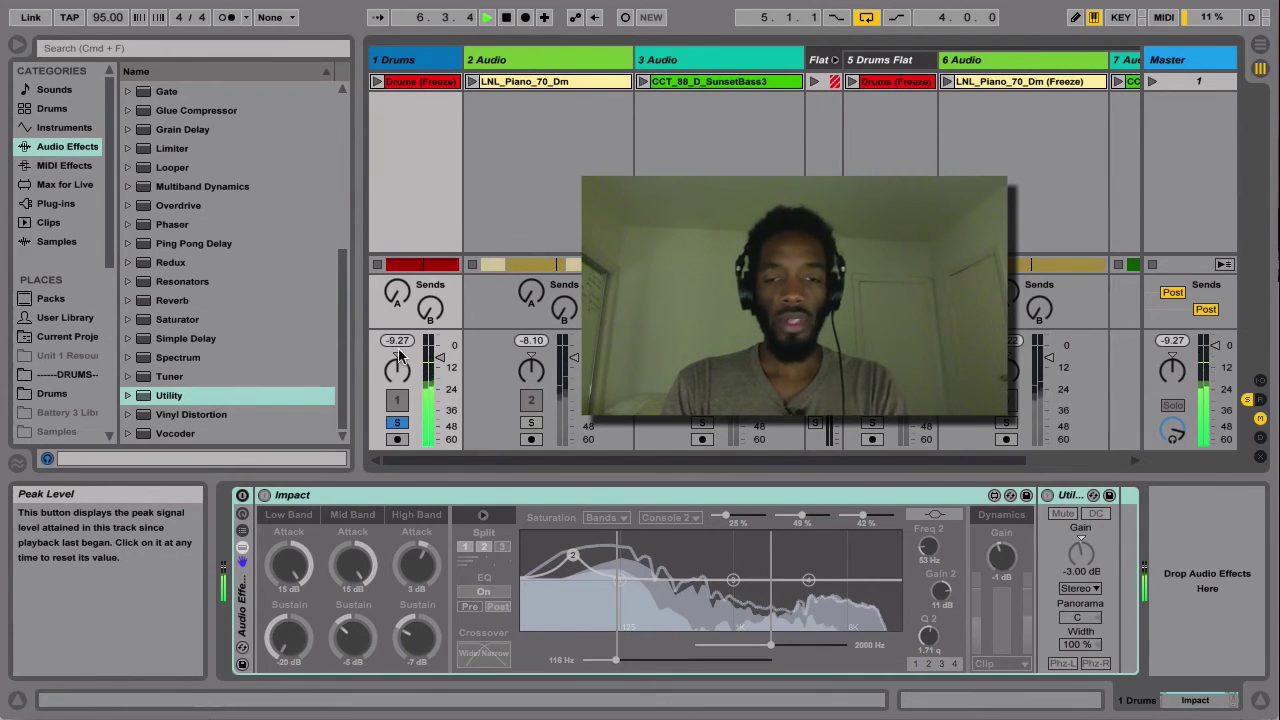
click(242, 497)
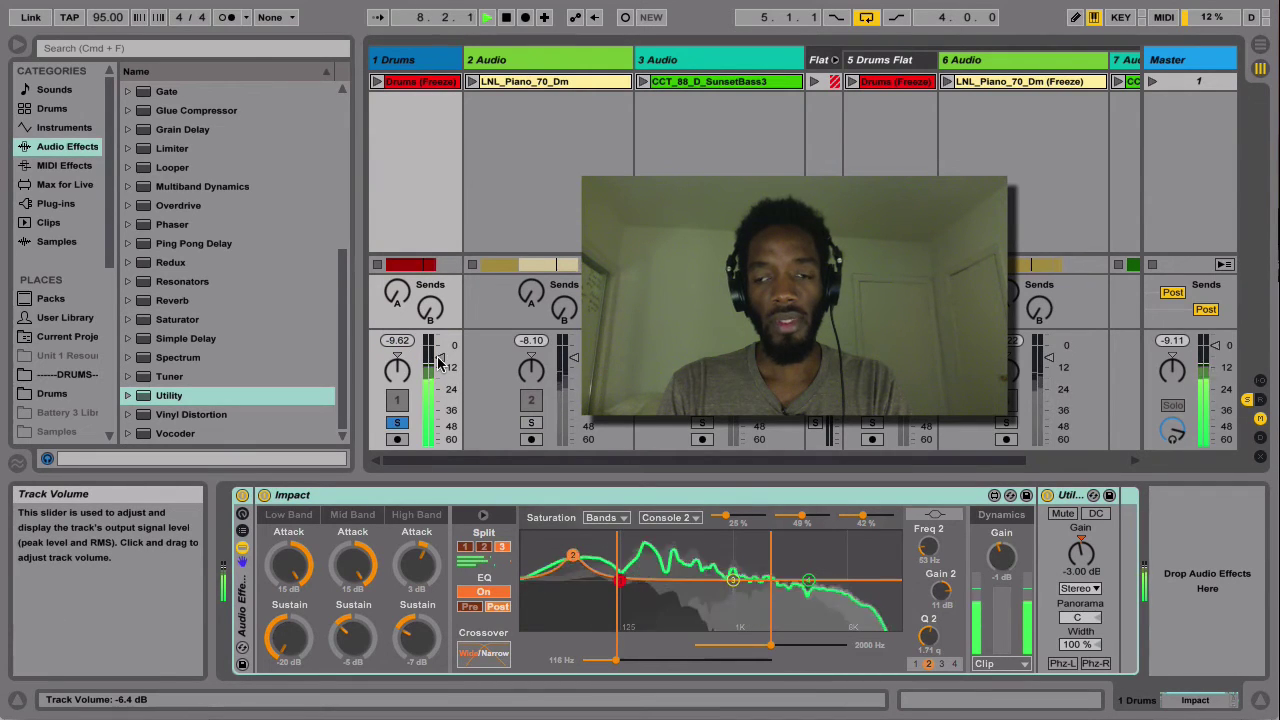
Set low-band attack to 7 dB, mid-band attack to 8 dB and EQ band 2 gain to 0 dB, comparing against the bypassed rack.
key(space)
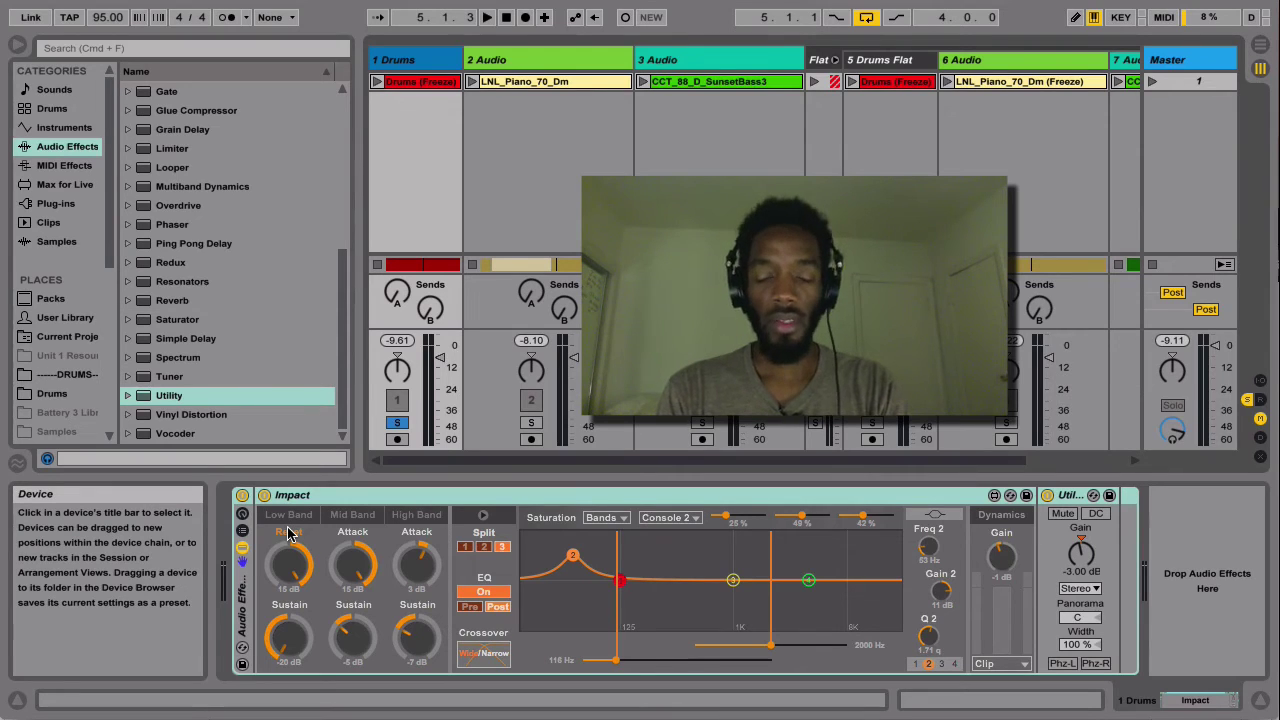
key(space)
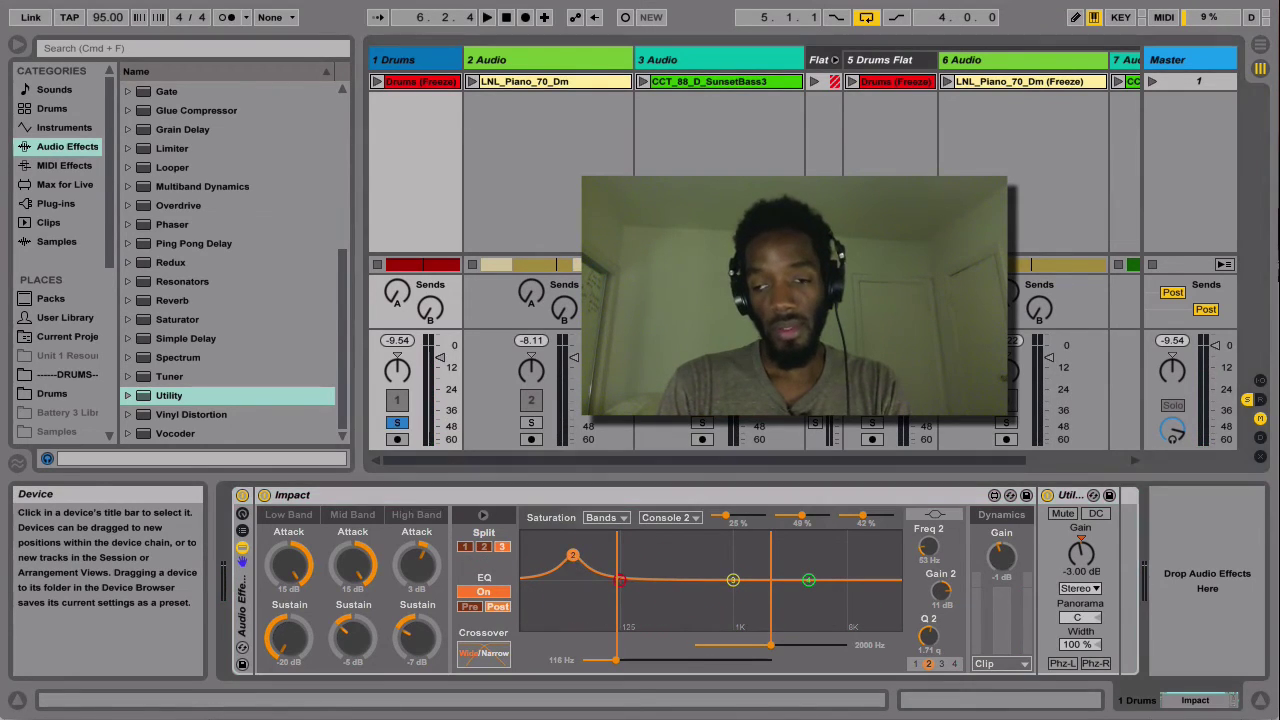
key(space)
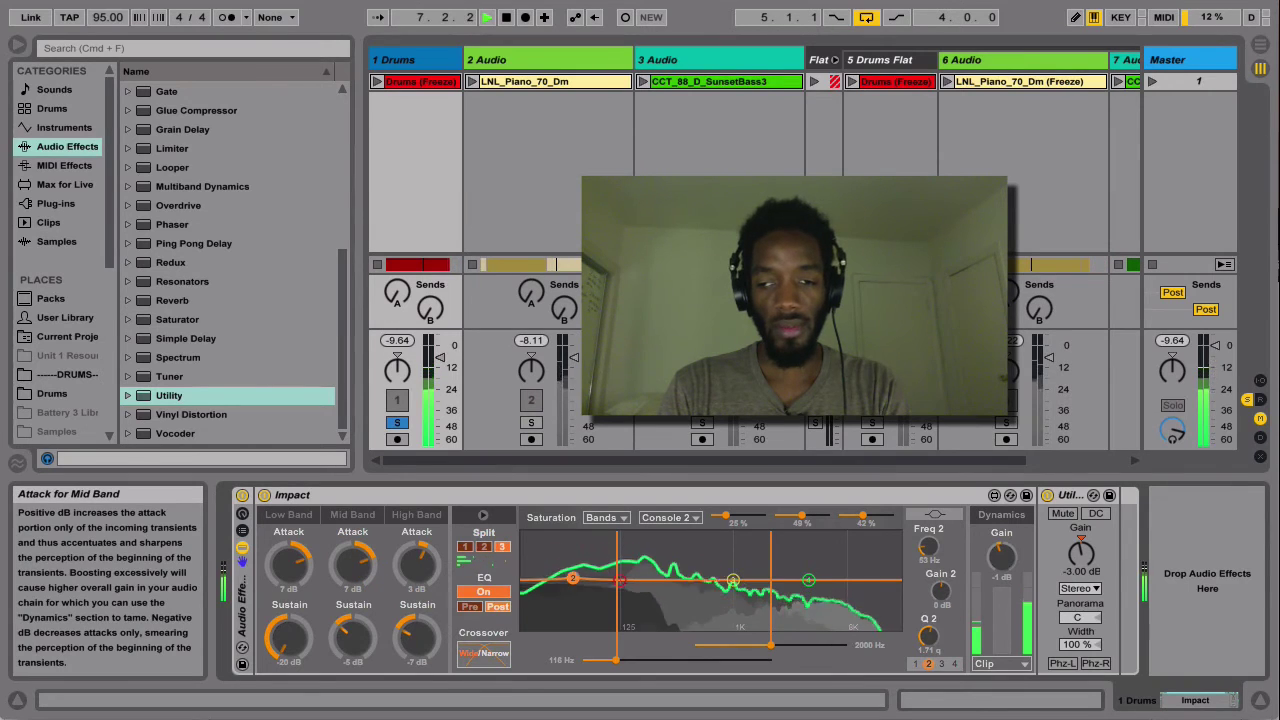
click(242, 495)
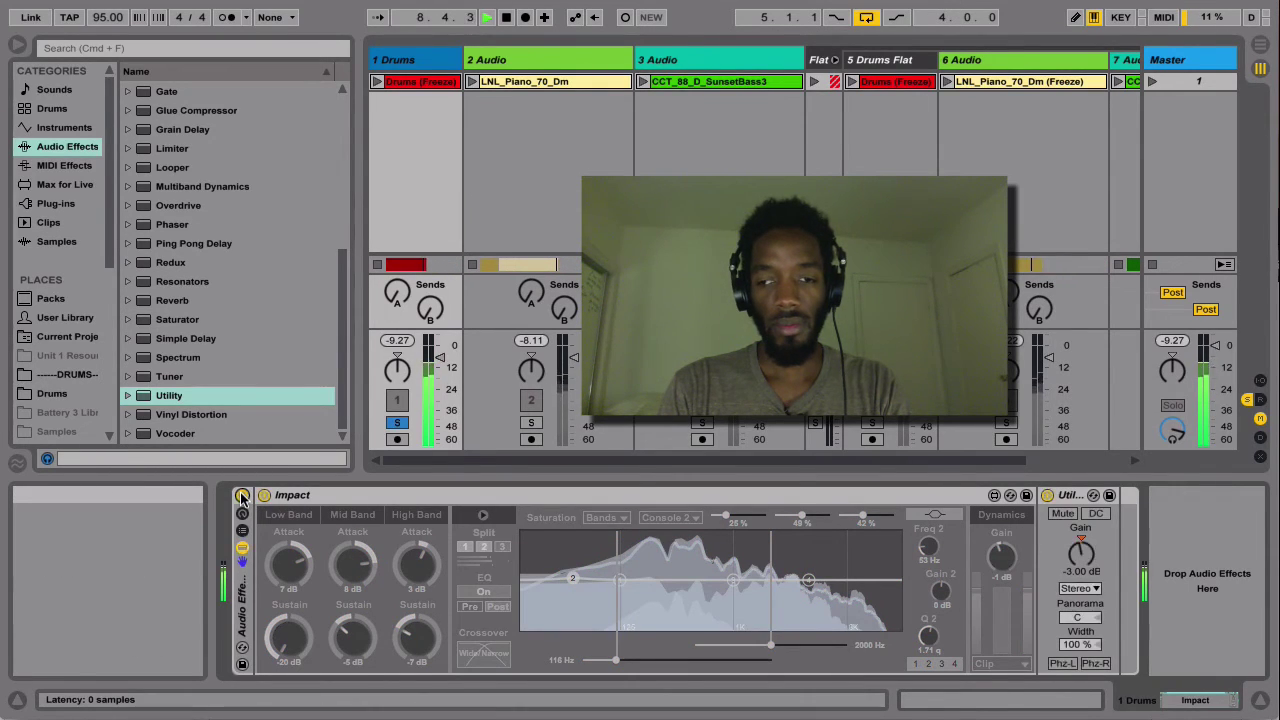
click(242, 495)
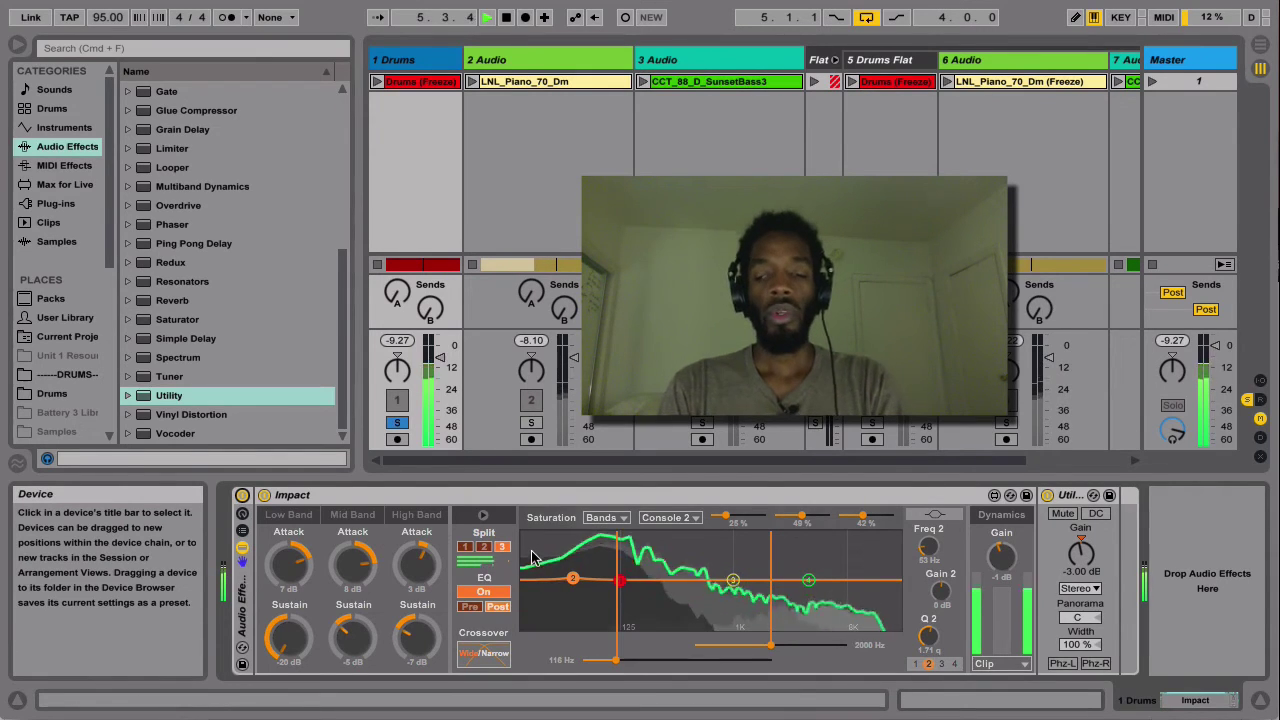
Unsolo the Drums track and restart playback from the beginning to hear it with the piano and bass.
key(space)
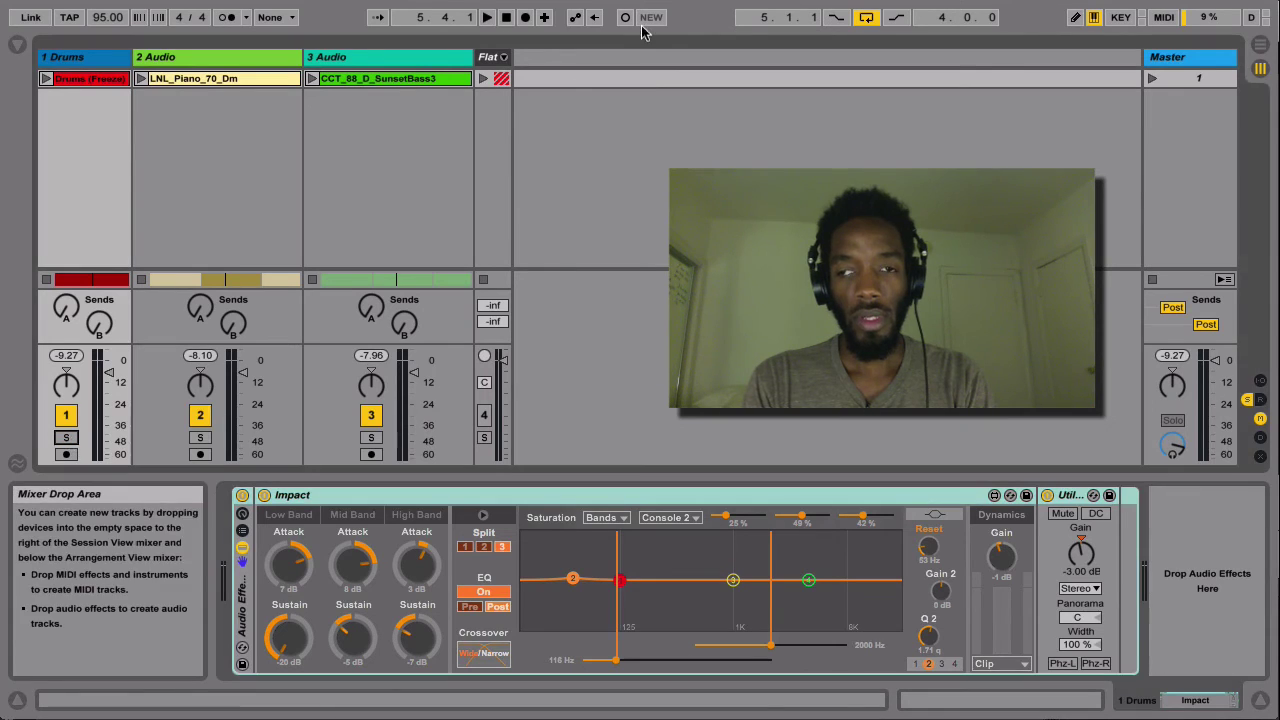
click(506, 17)
click(487, 20)
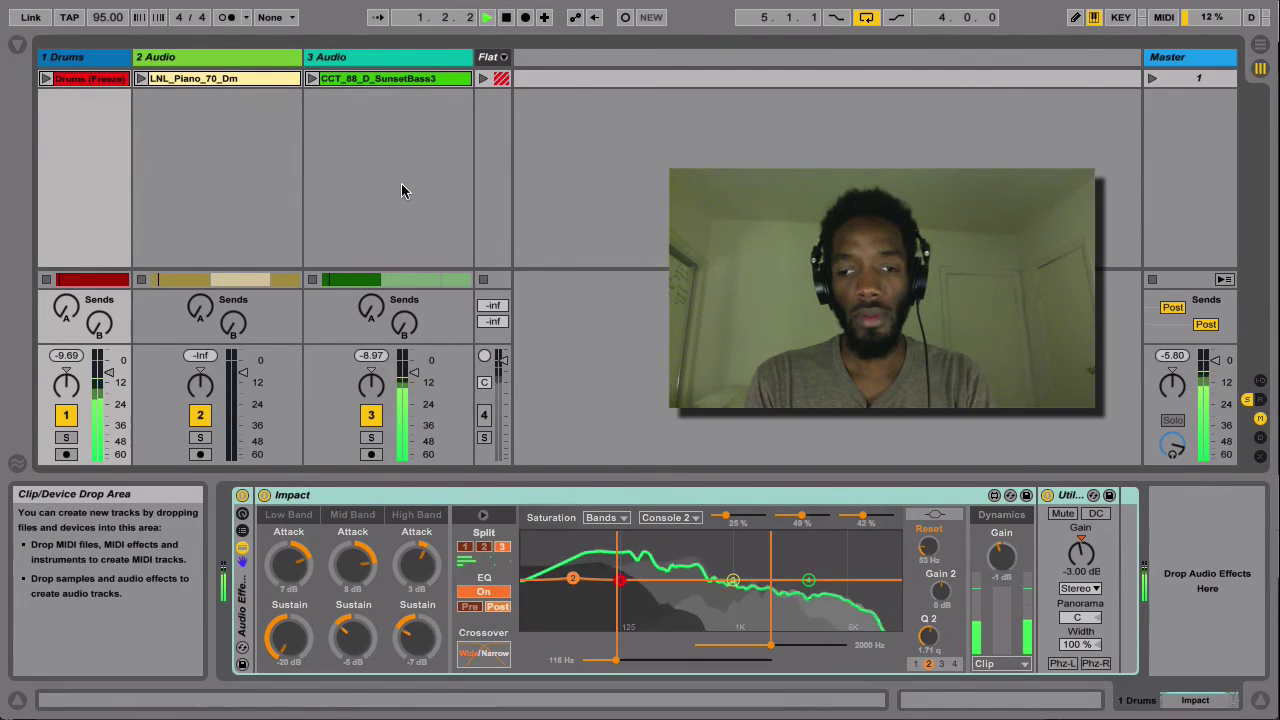
Switch to the Arrangement View without the browser and extend the loop back to bar 1, making it eight bars long.
key(Tab)
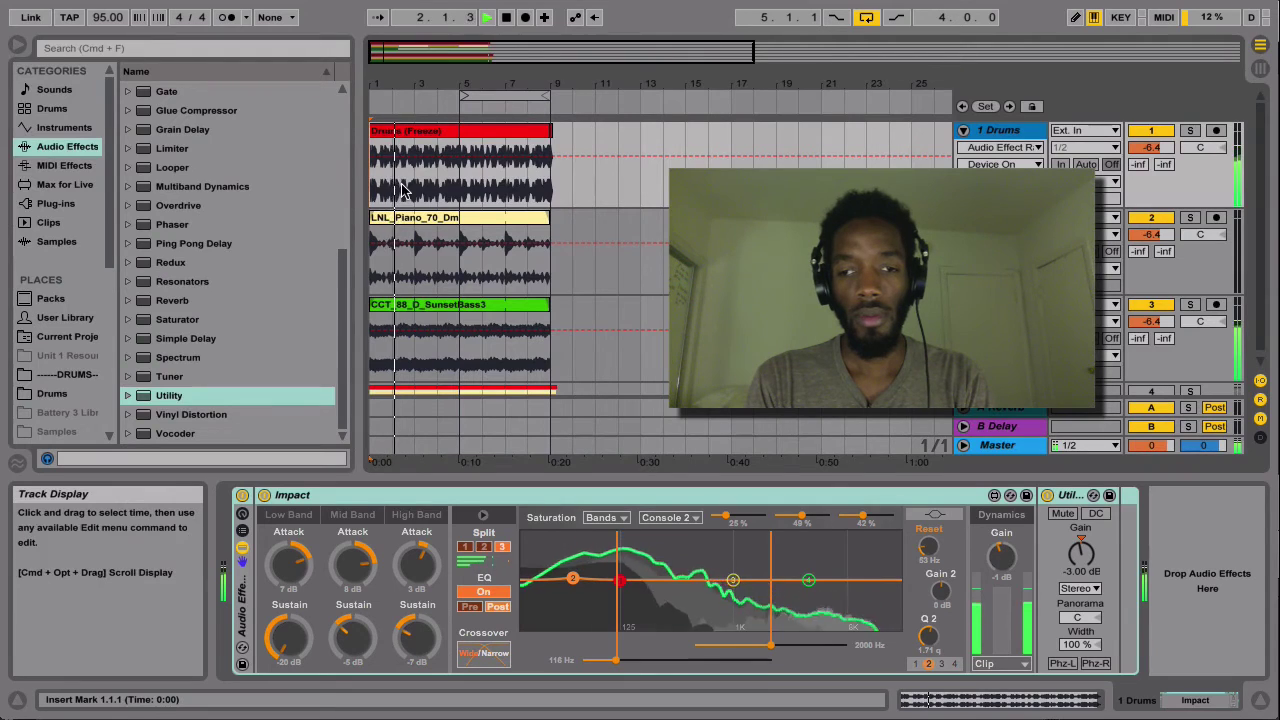
key(super+alt+b)
scroll(160, 240, down, 1)
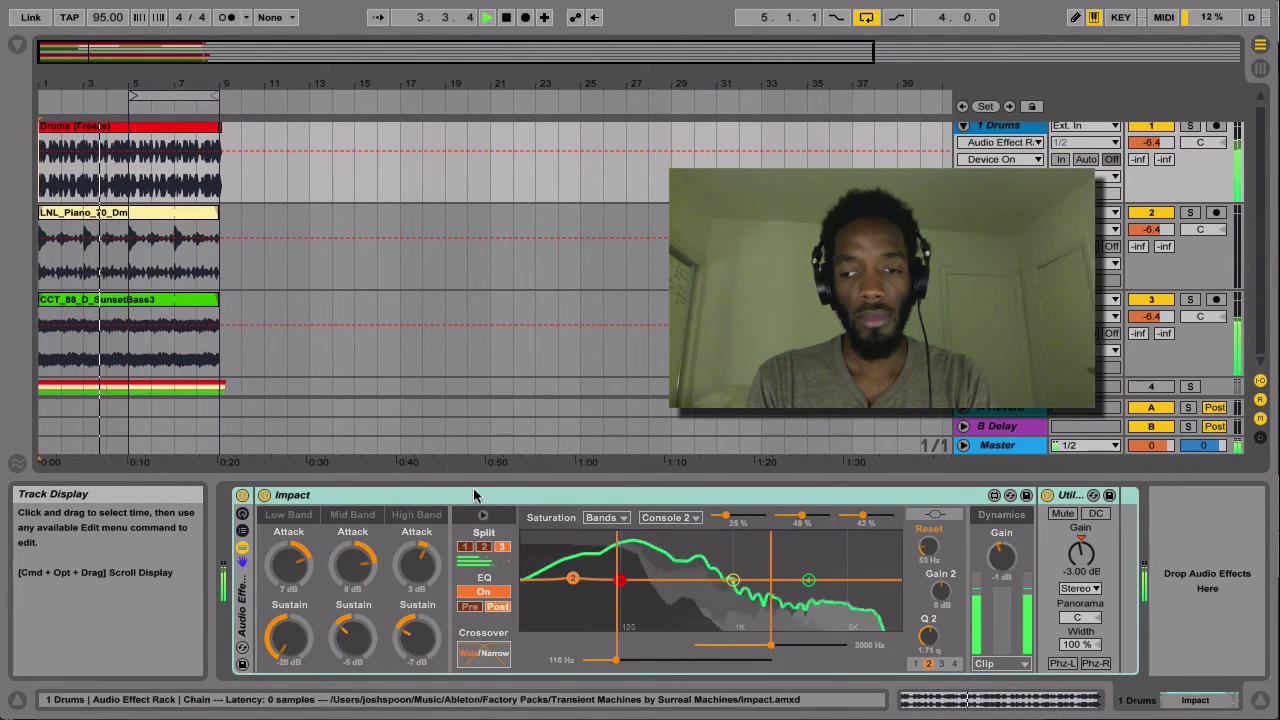
click(568, 495)
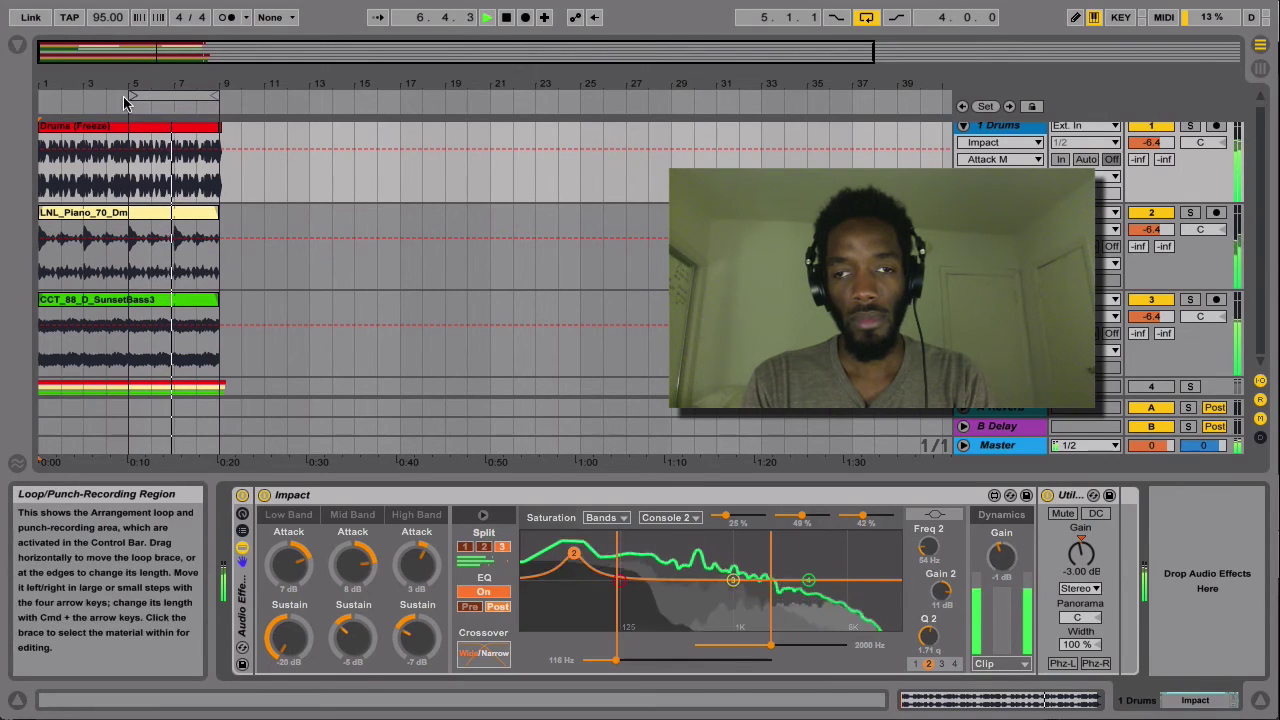
drag(131, 96, 42, 100)
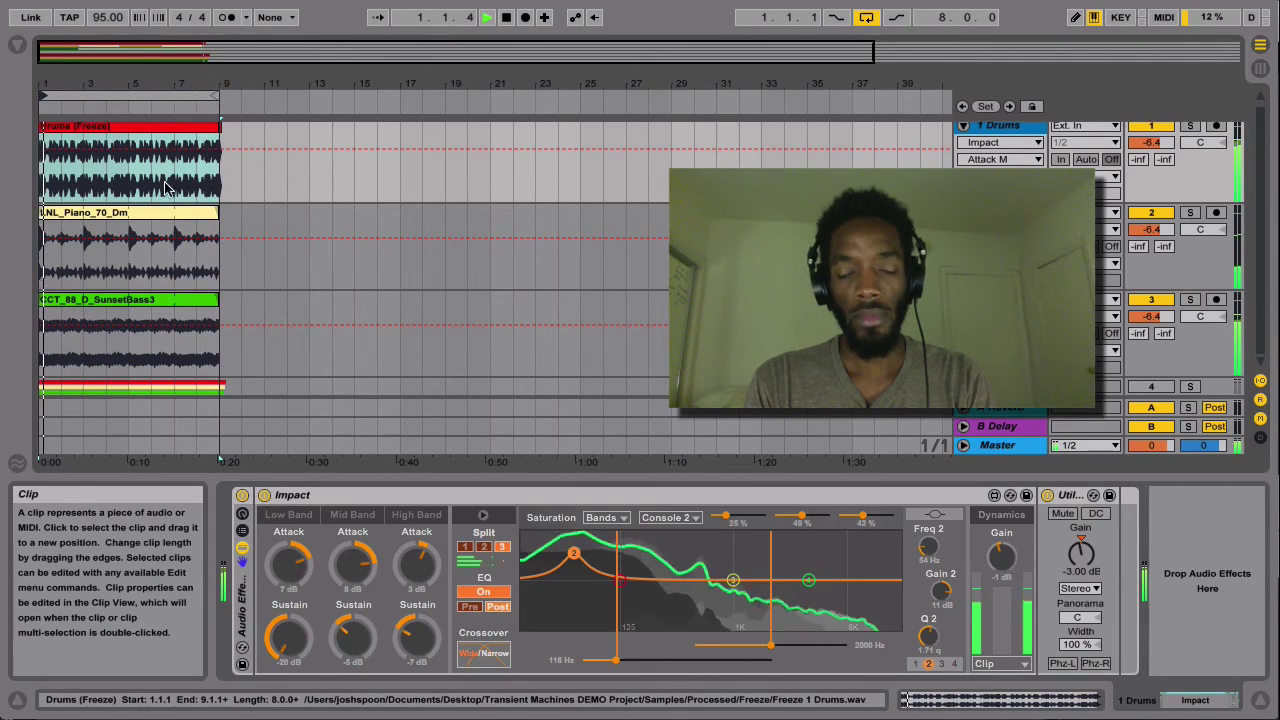
key(space)
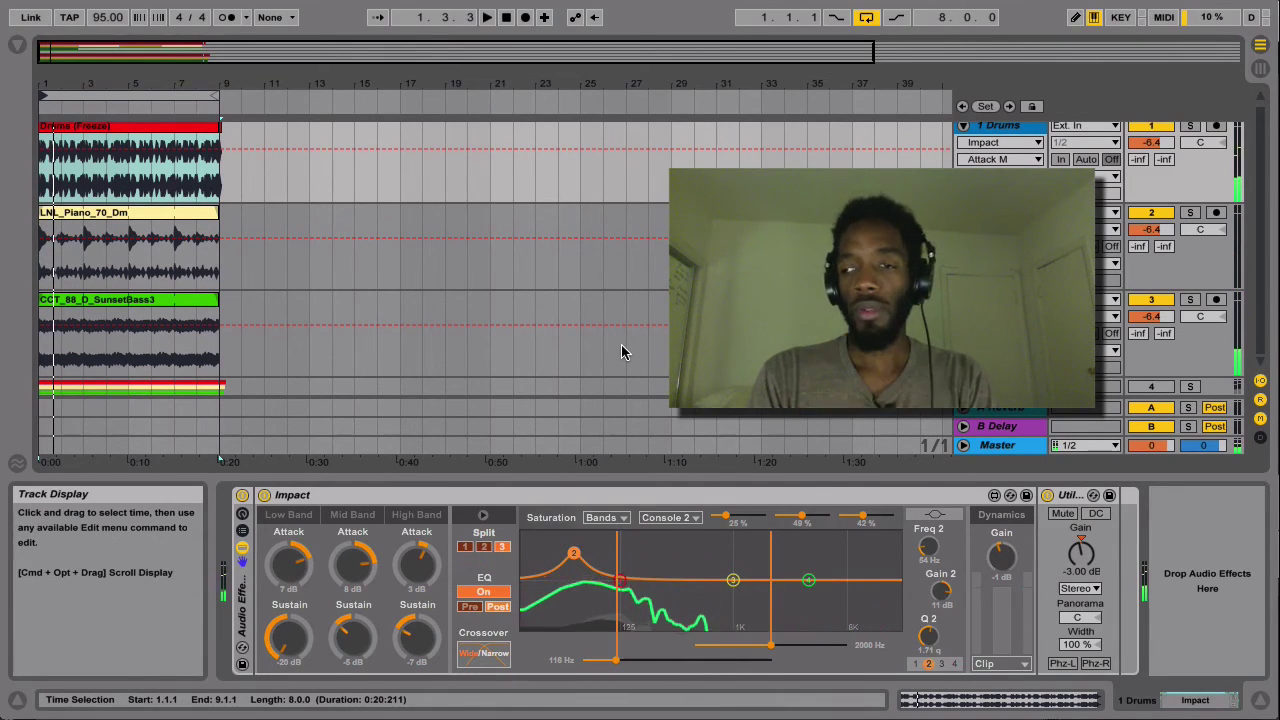
Bypass Crack on the piano track and Impact on the bass track.
click(1000, 212)
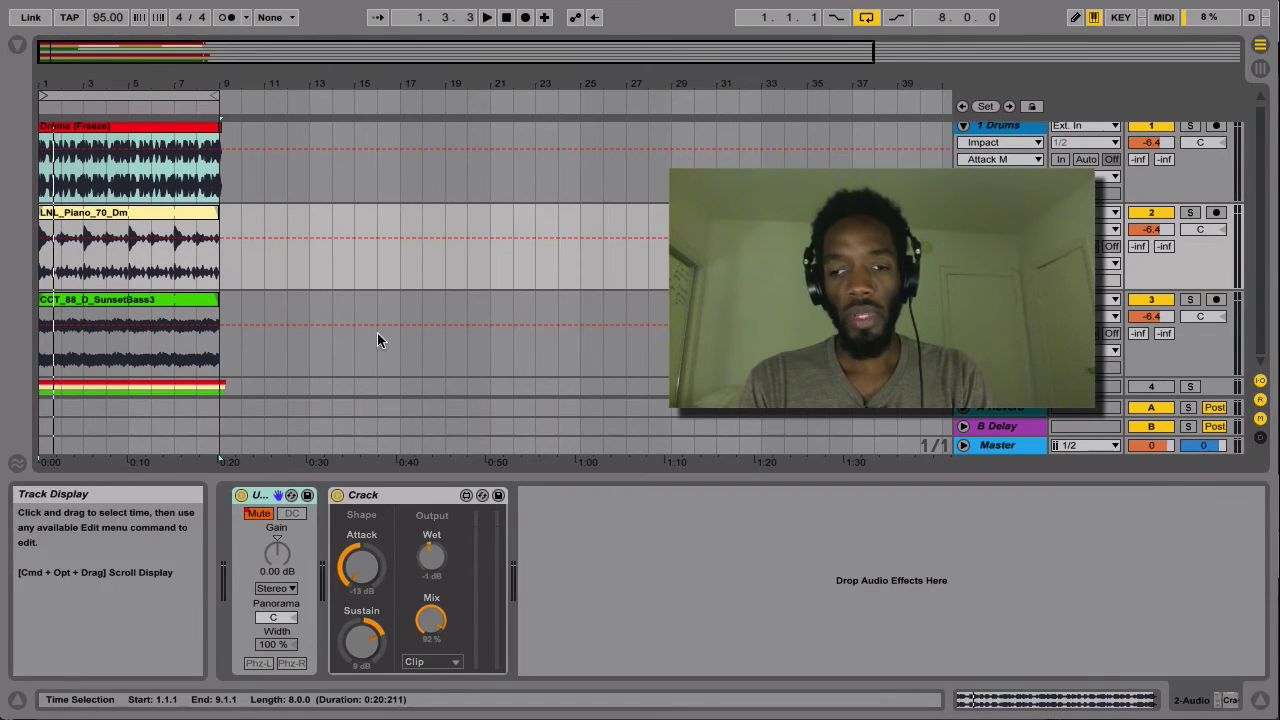
click(337, 496)
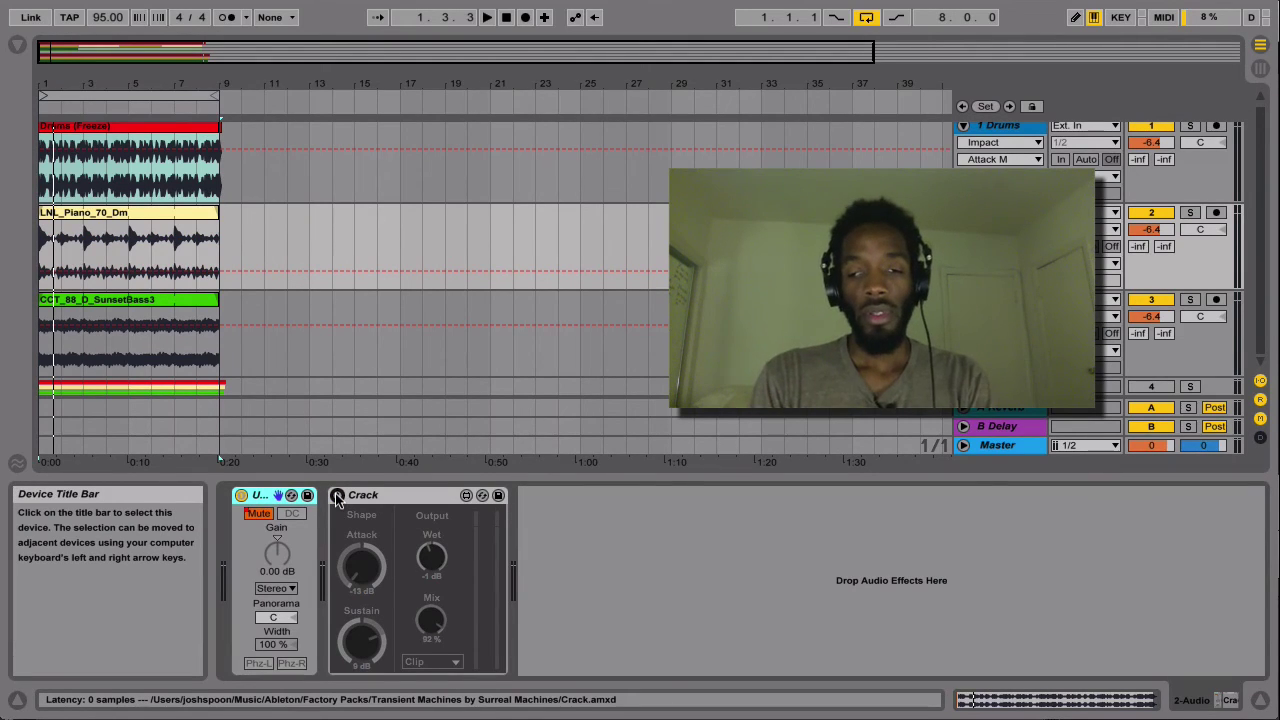
click(390, 497)
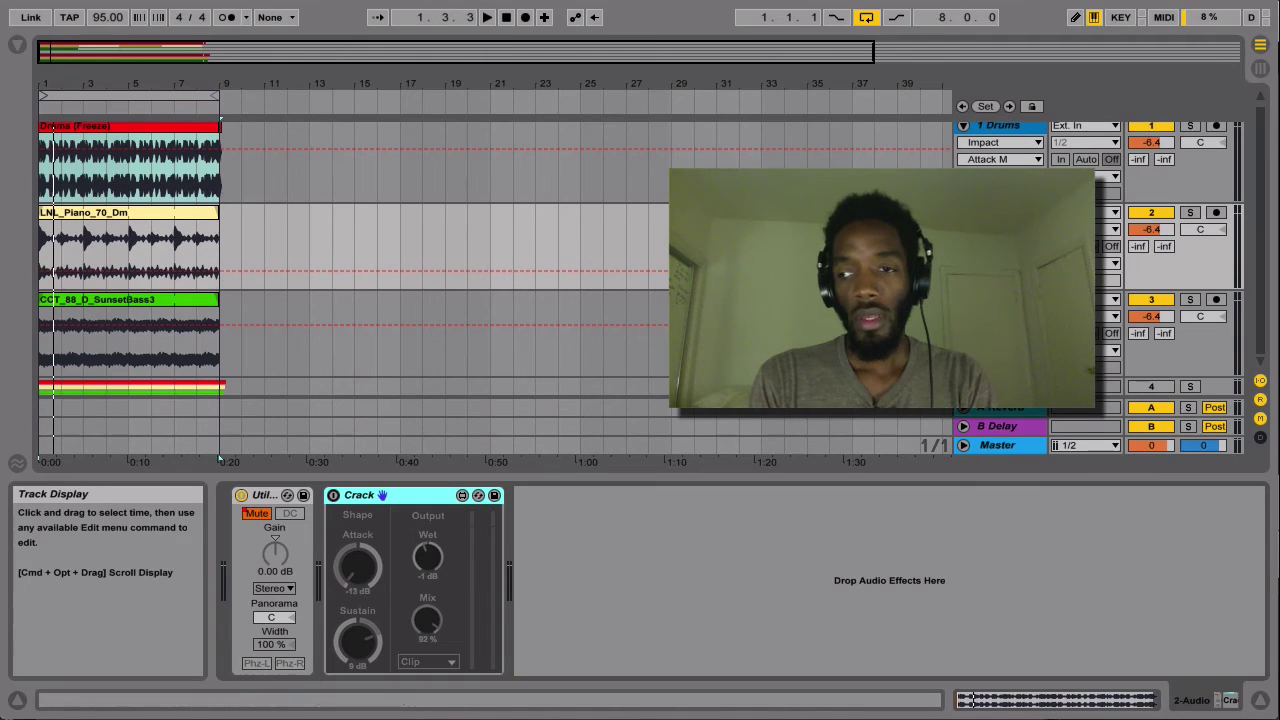
click(1000, 299)
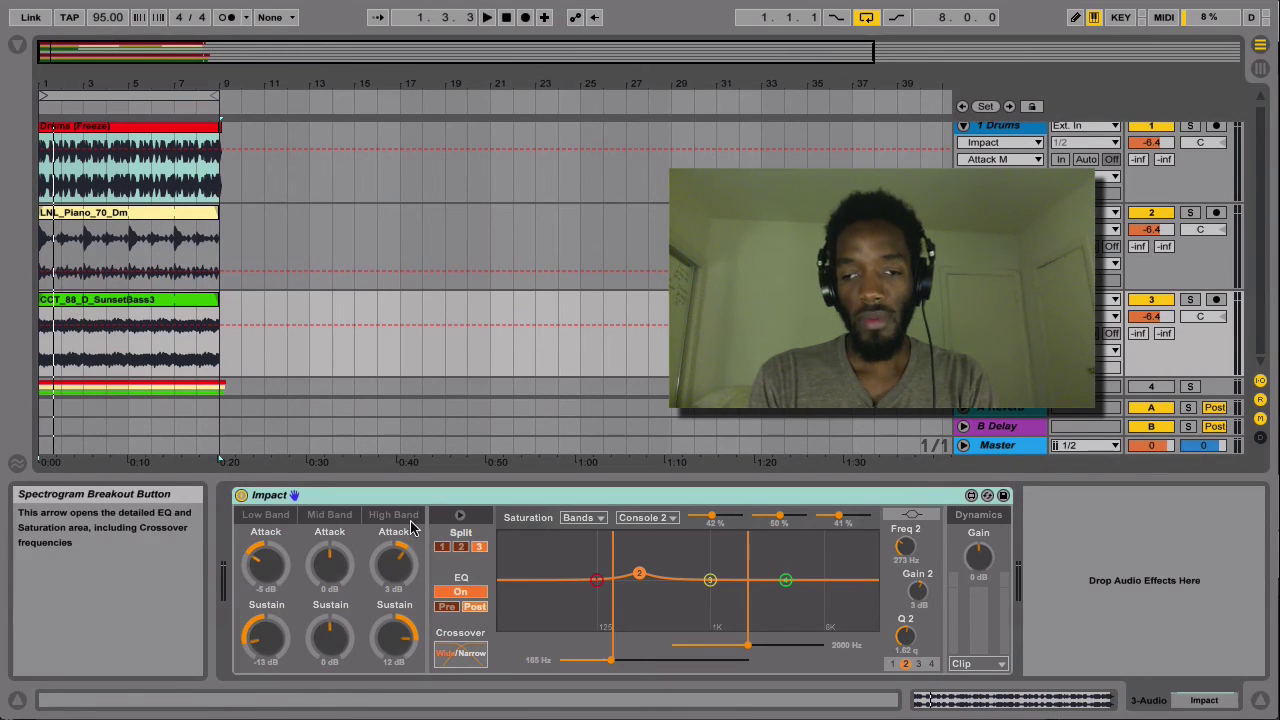
click(241, 495)
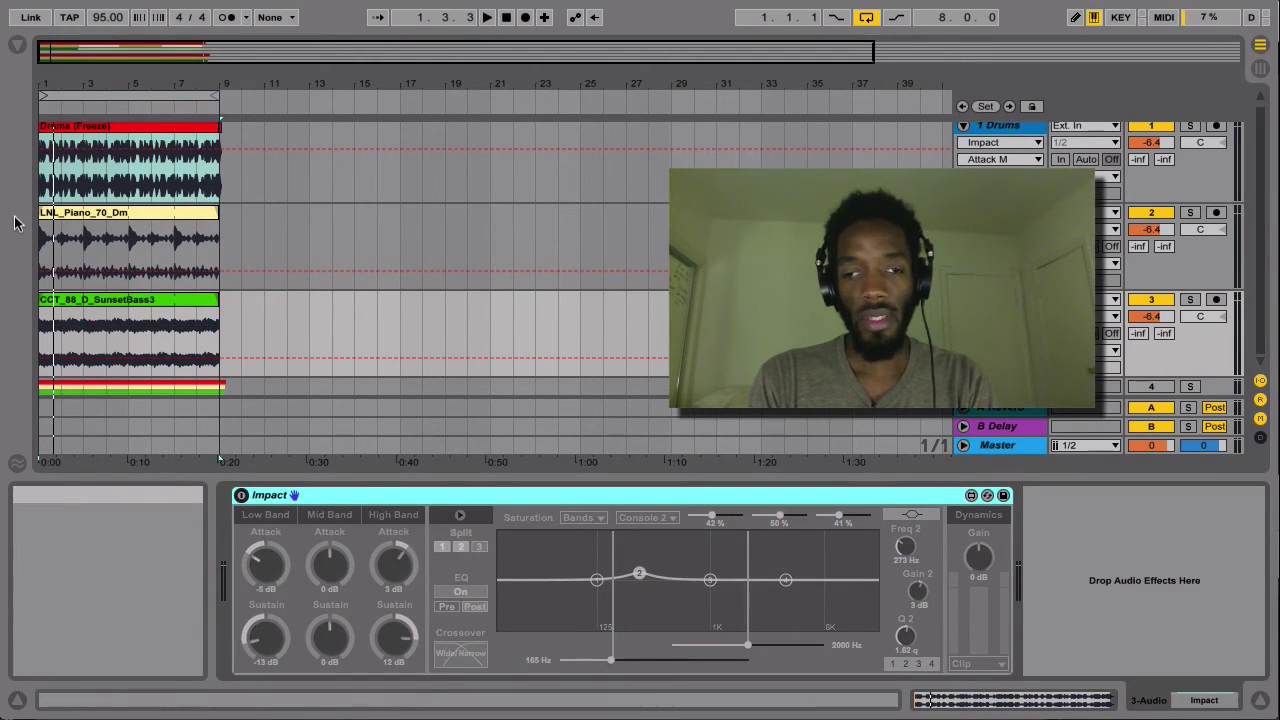
Play the full mix from bar 5 with the piano and bass effects bypassed.
click(122, 241)
key(space)
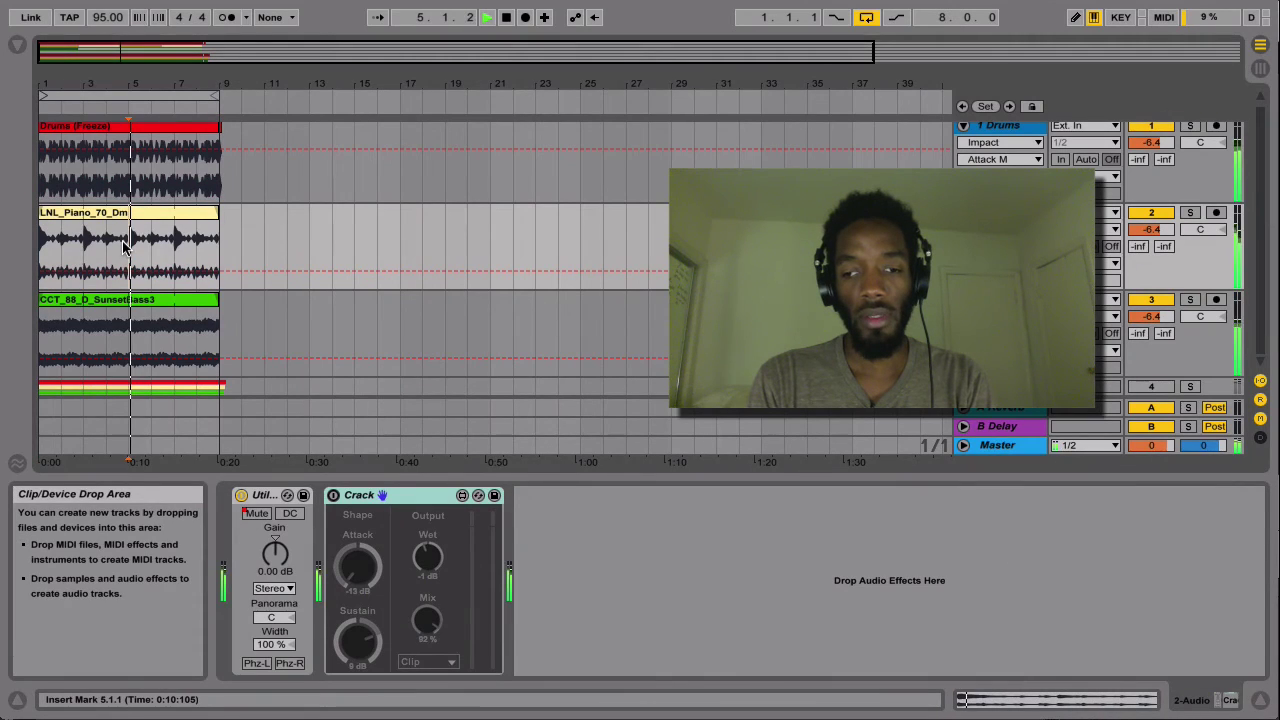
key(space)
Solo the piano track, play it from bar 5 without Crack, and enable Crack to hear it processed.
click(1190, 213)
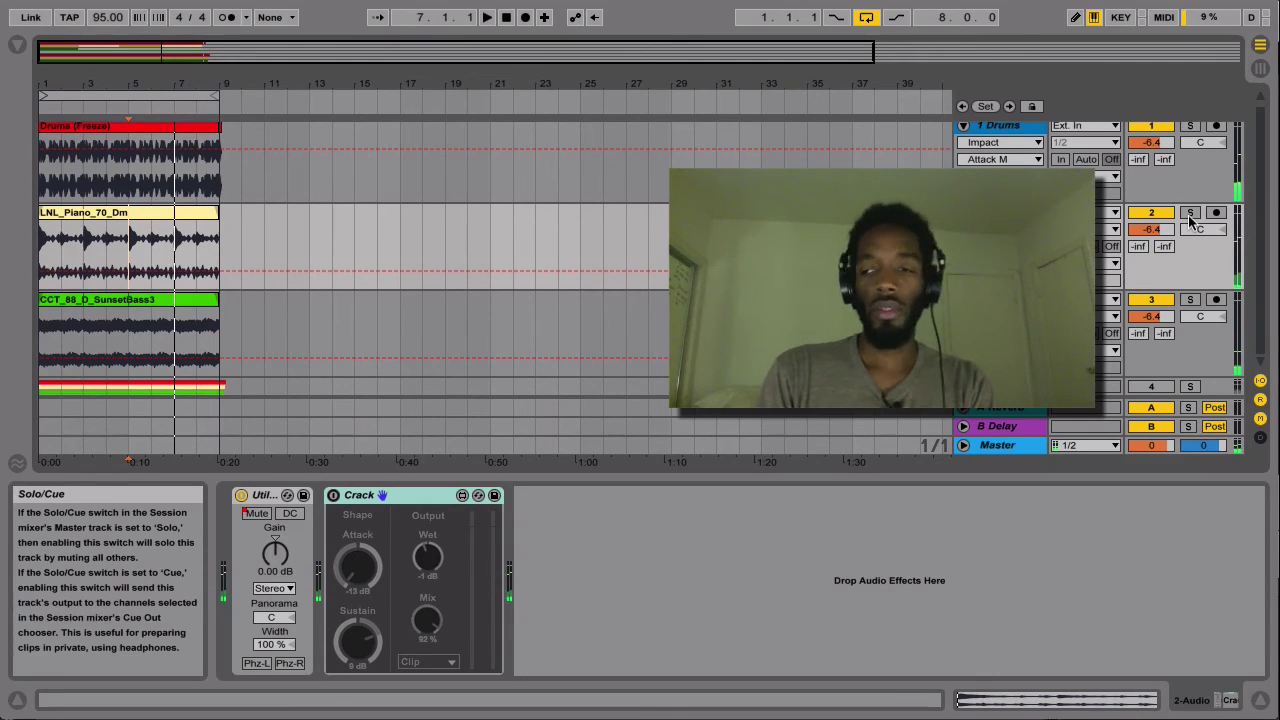
click(170, 238)
key(space)
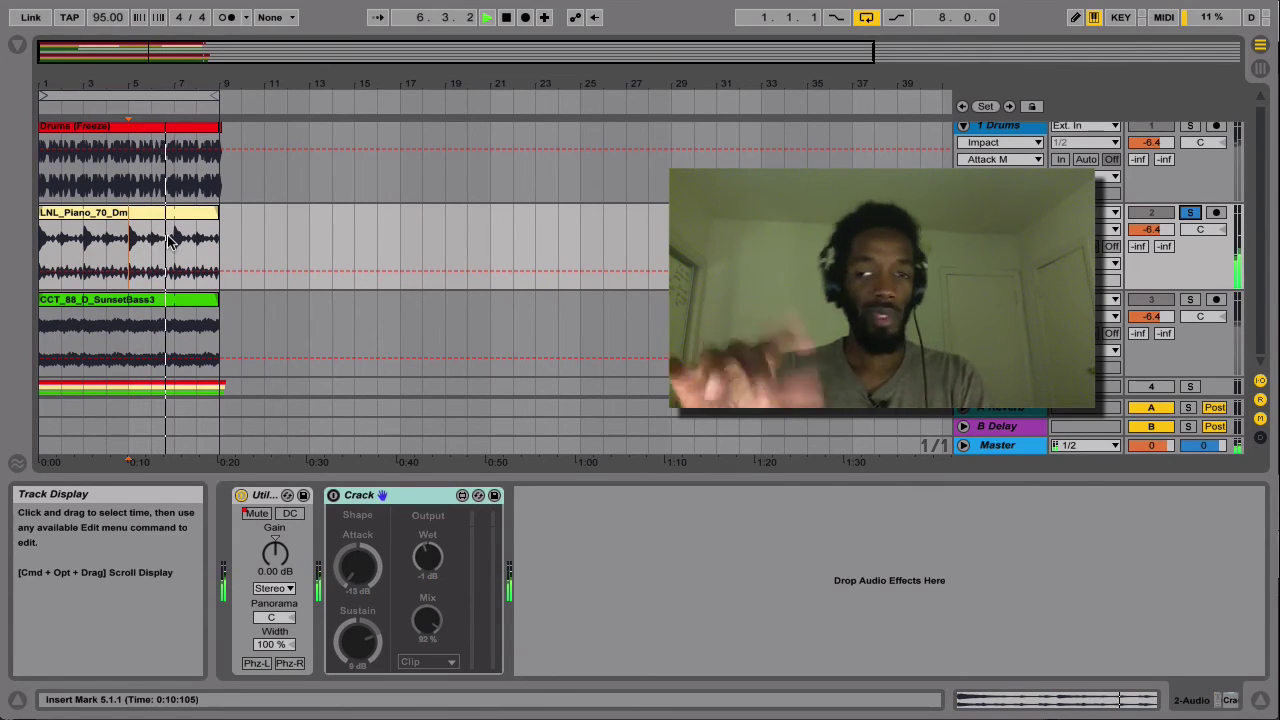
key(space)
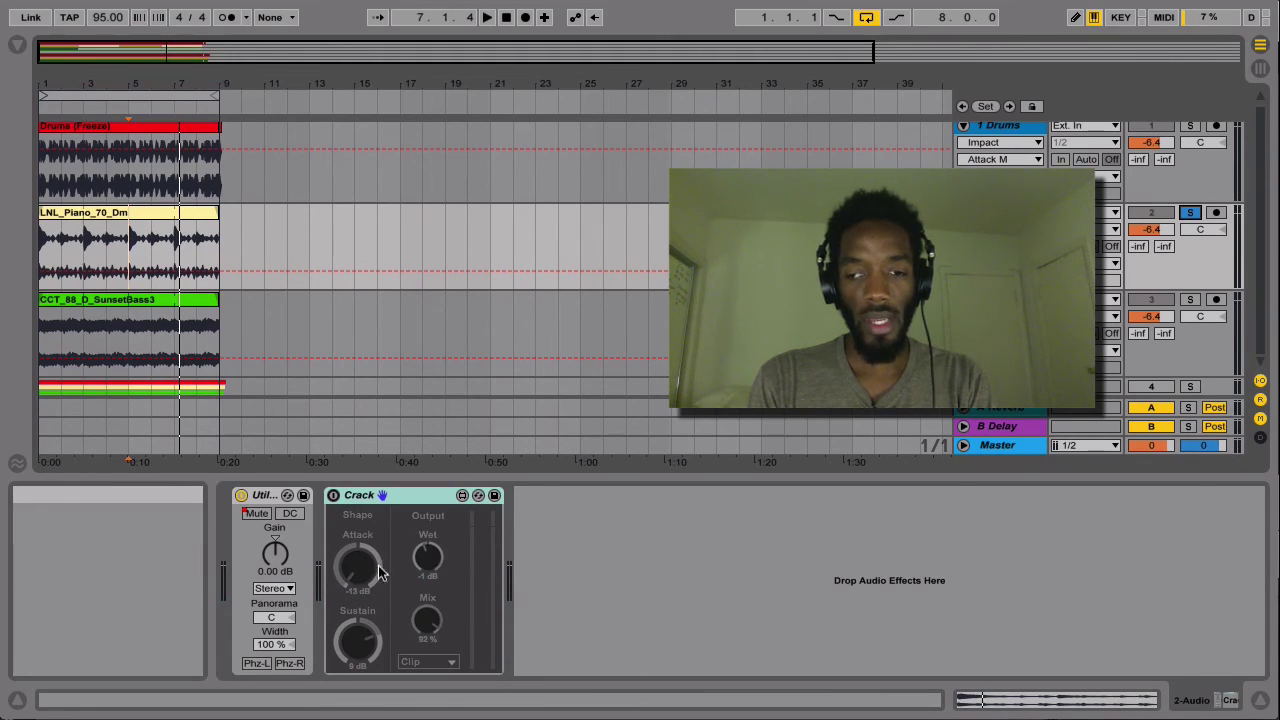
click(333, 497)
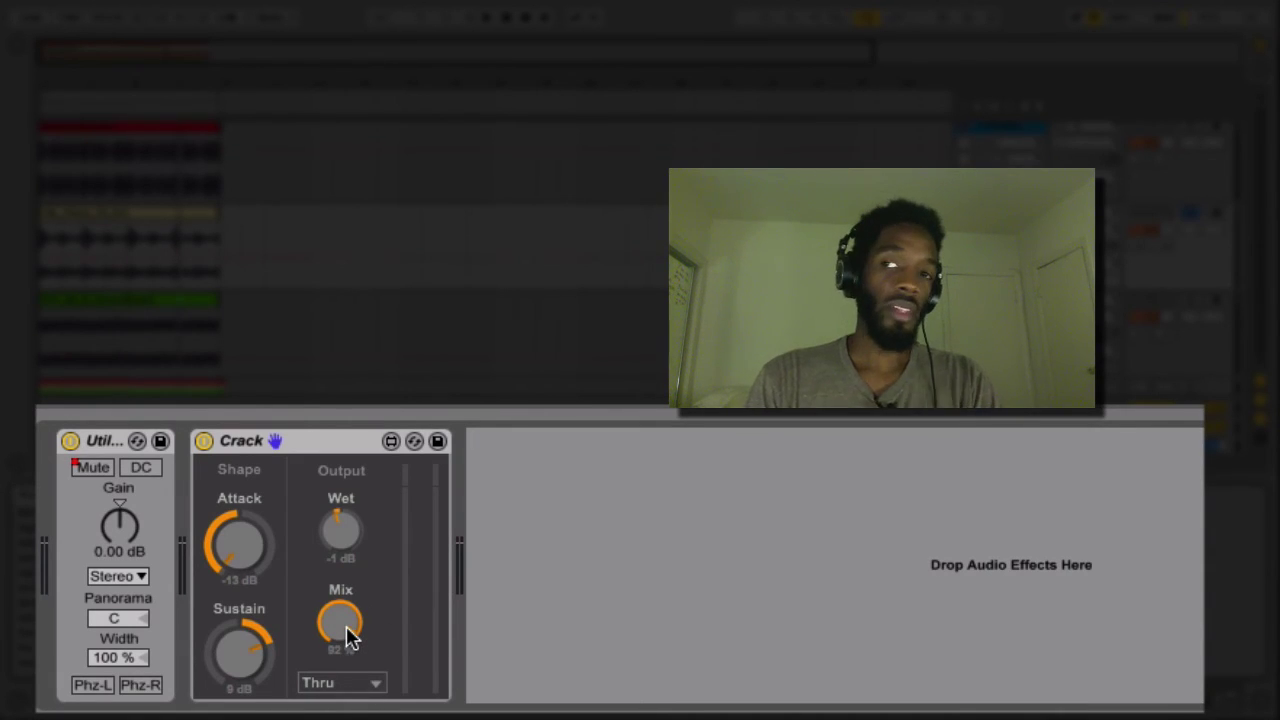
key(space)
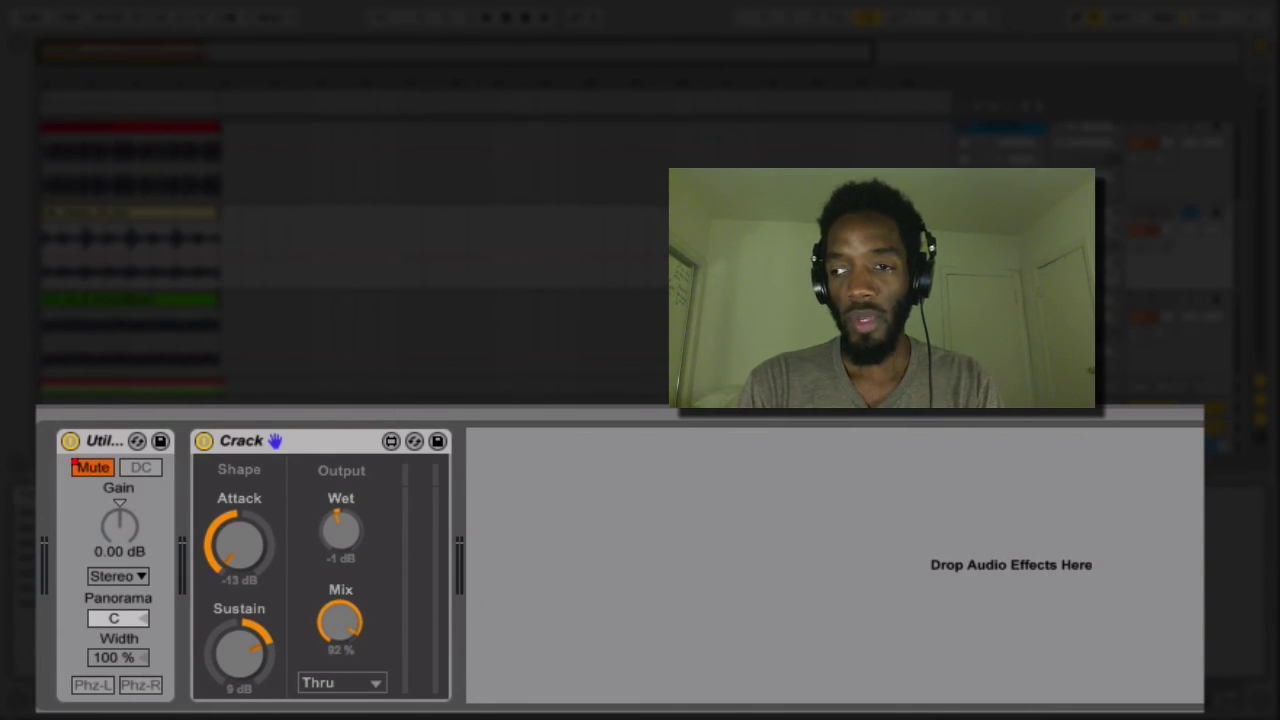
Listen to the soloed bass track dry, enable its Impact effect, and play it from bar 5.
click(1012, 133)
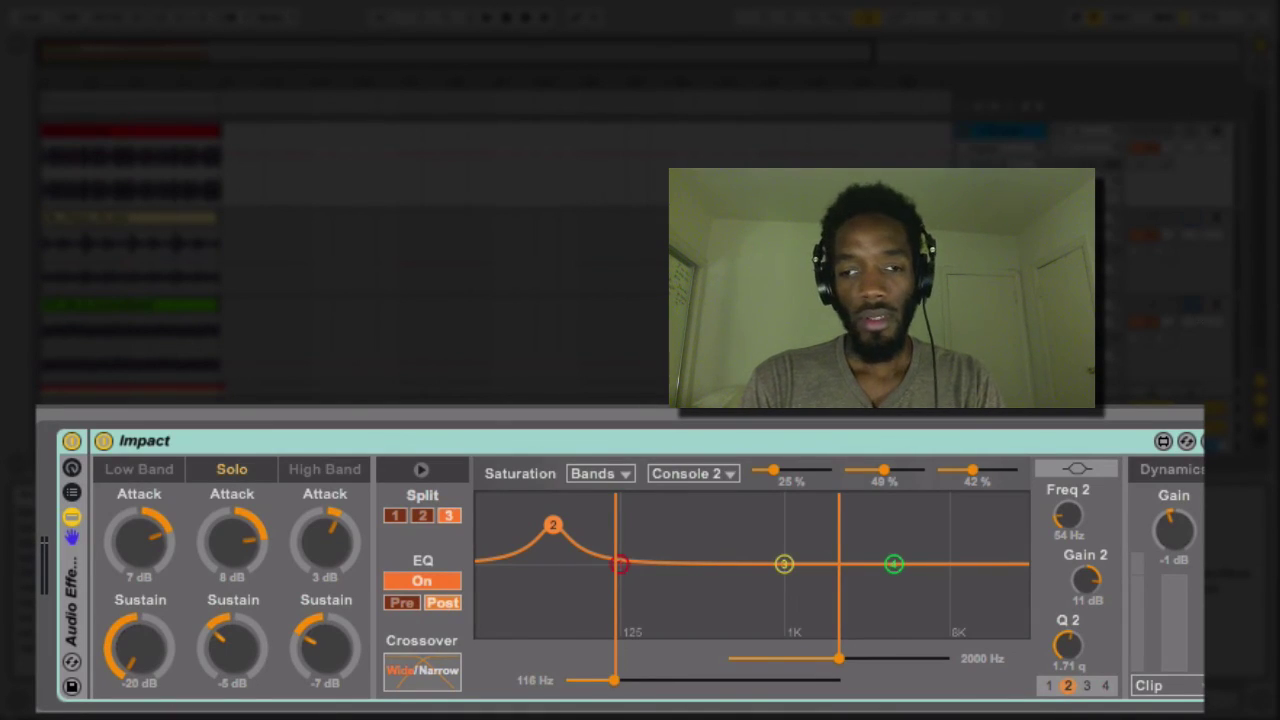
key(Right)
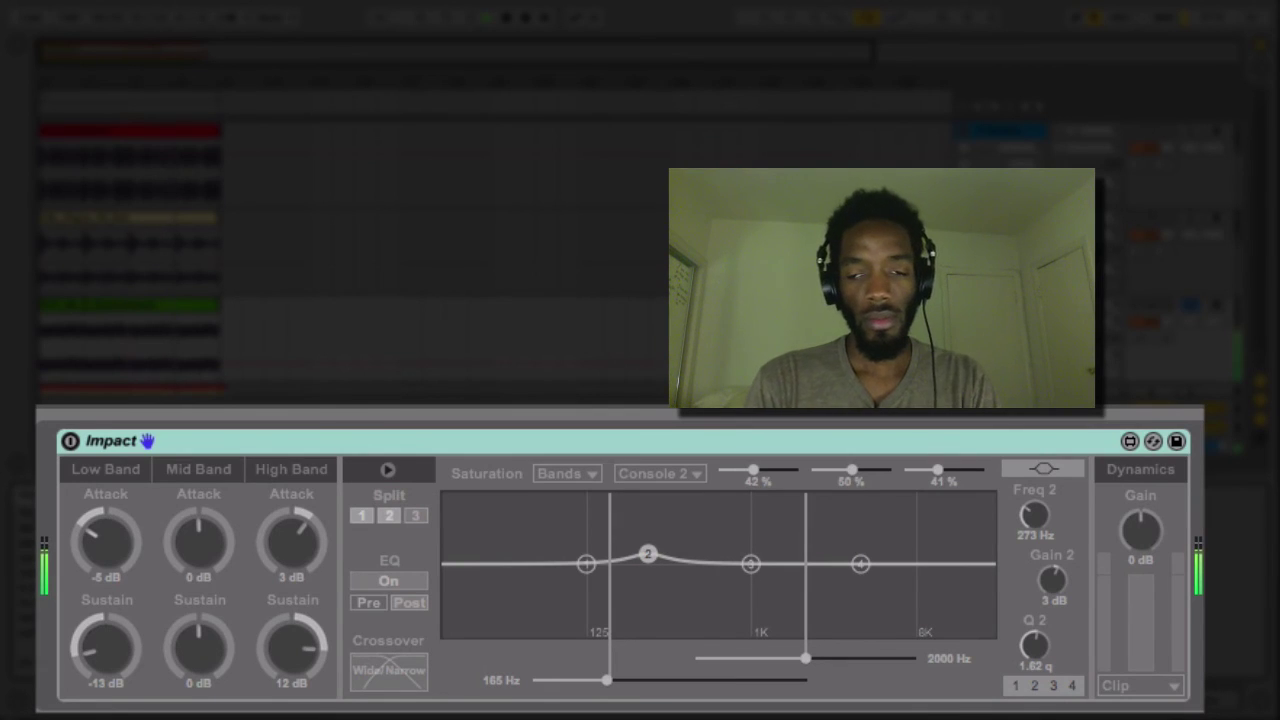
click(71, 440)
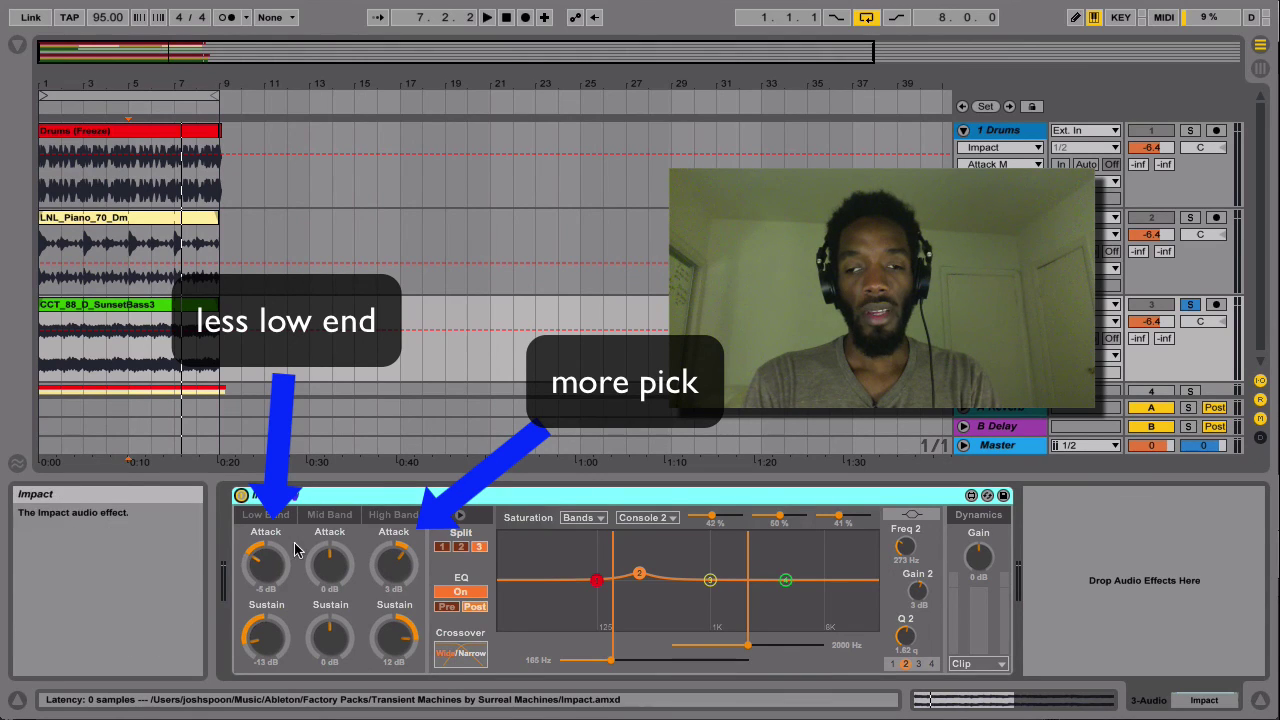
key(space)
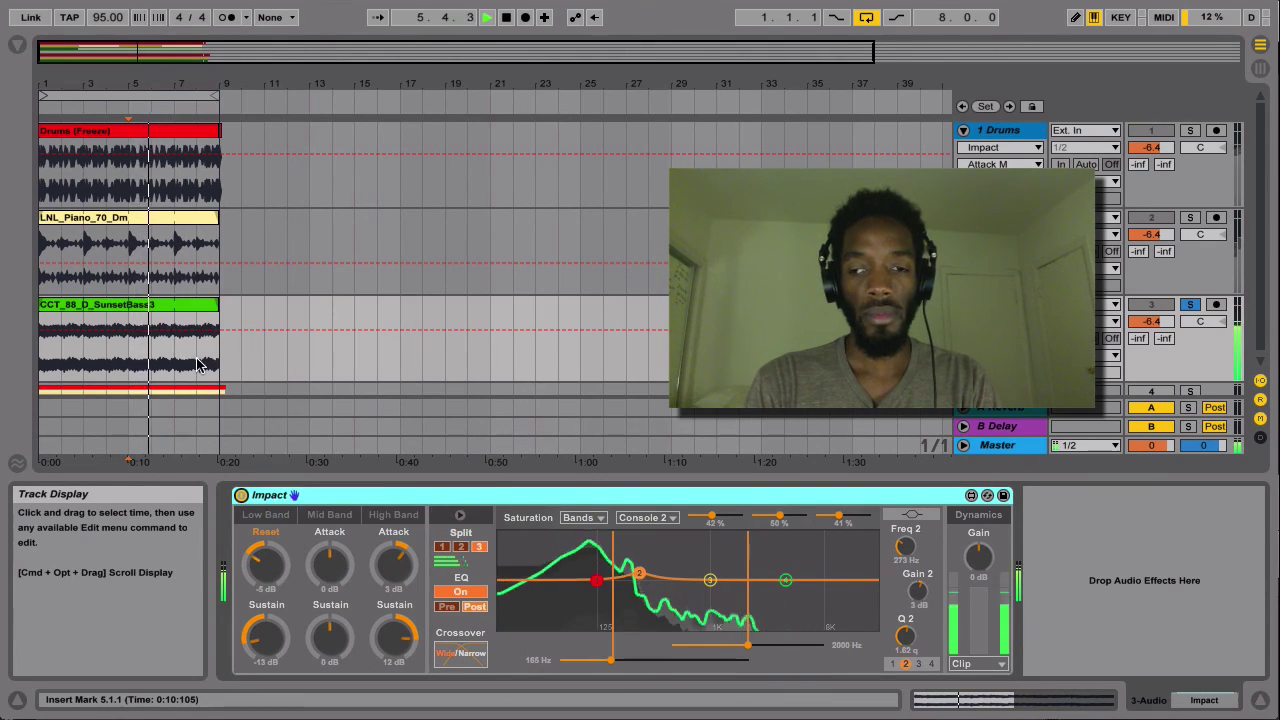
Compare the bass with Impact bypassed and enabled, and unsolo the track to hear the full mix.
click(241, 496)
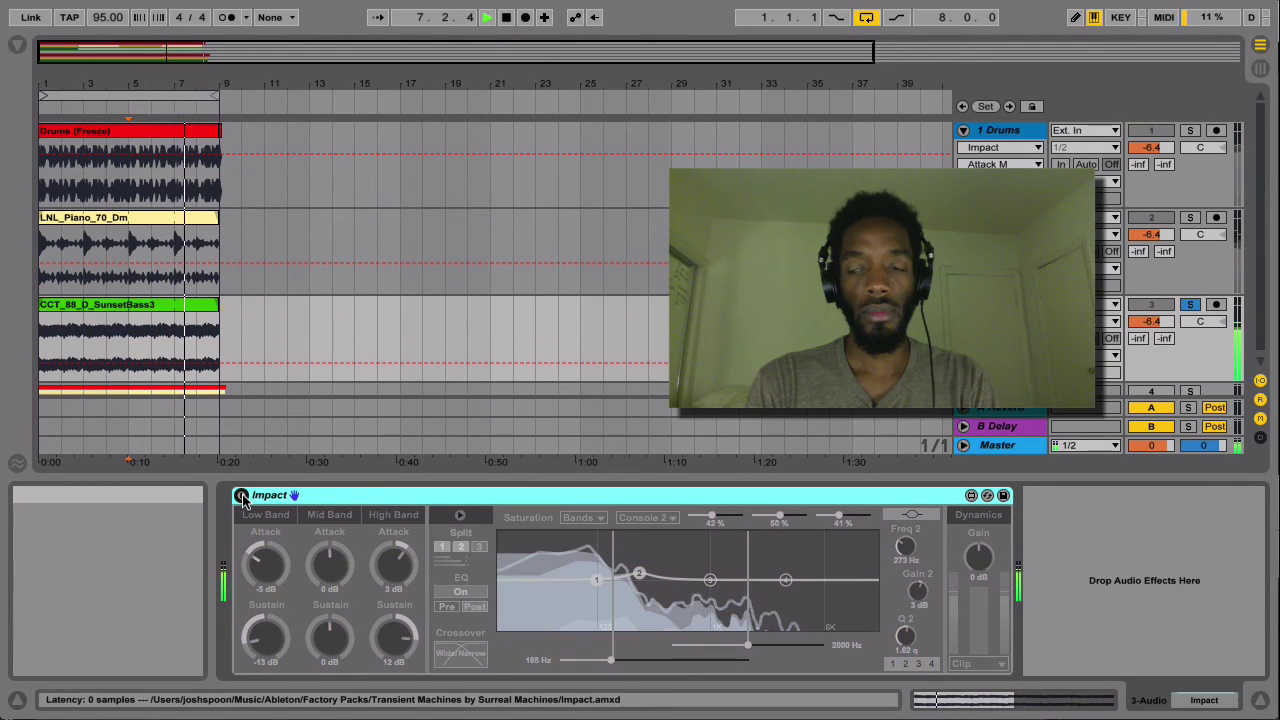
click(241, 496)
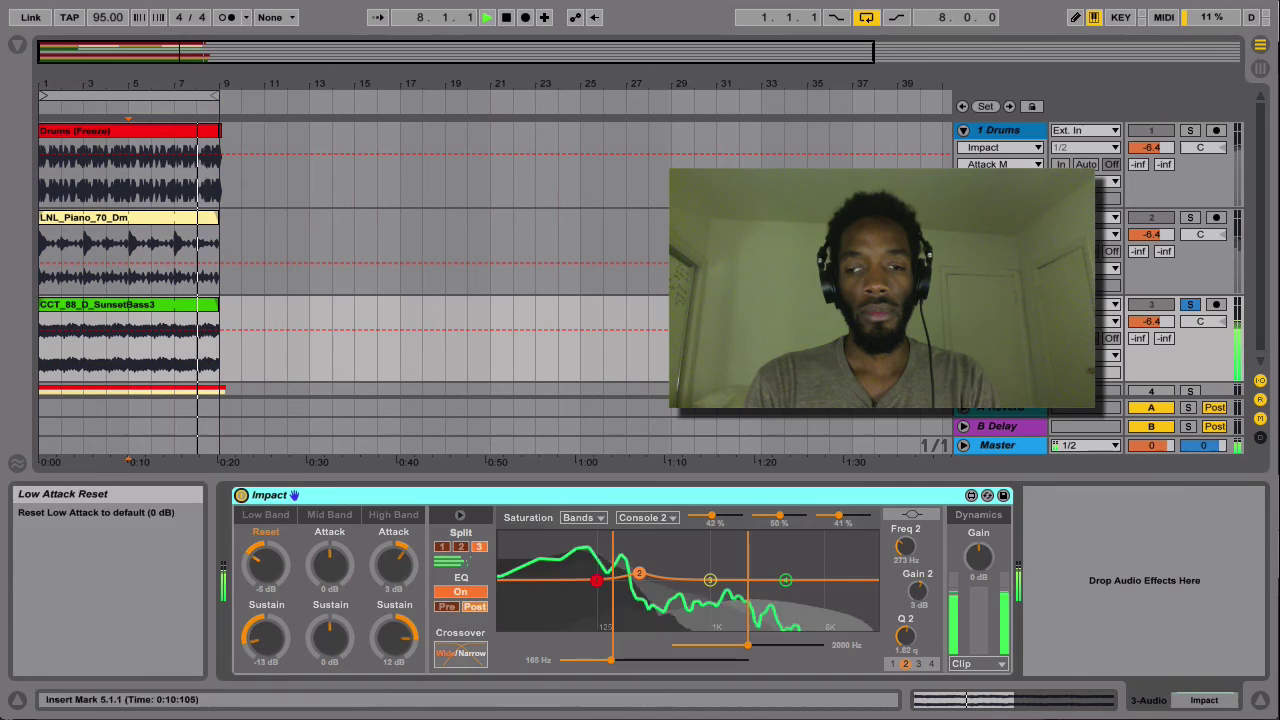
click(1190, 305)
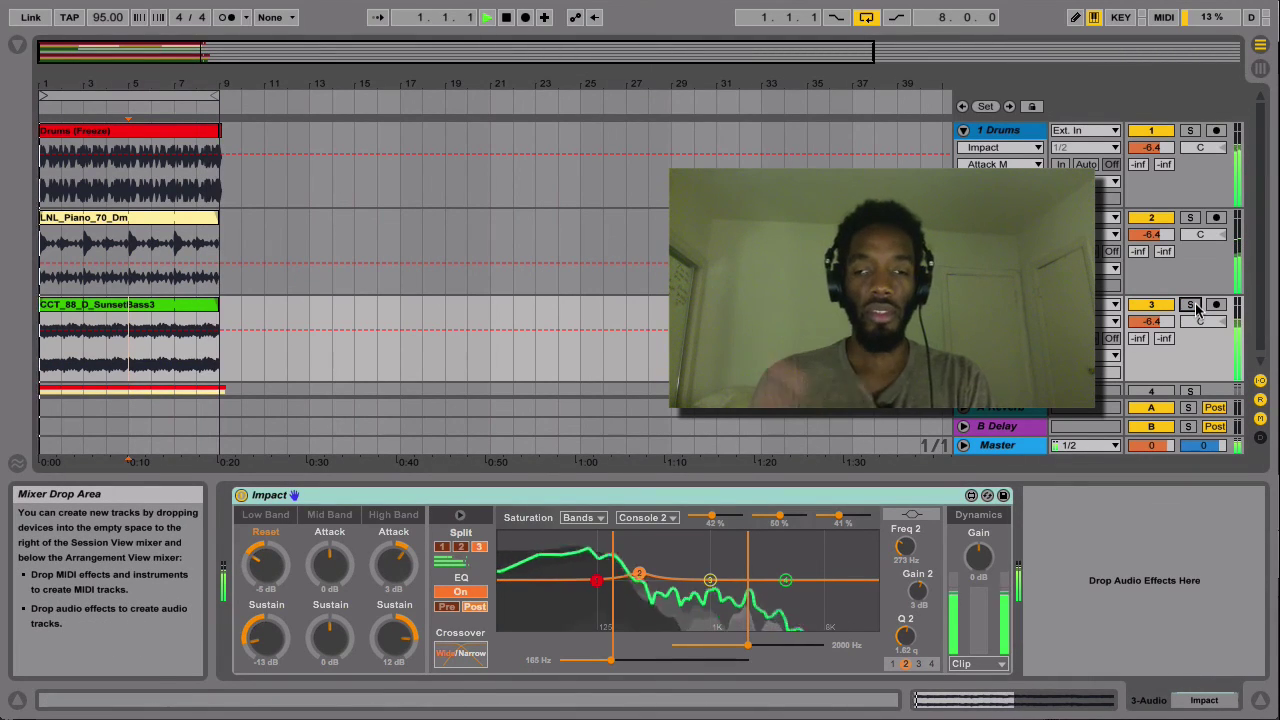